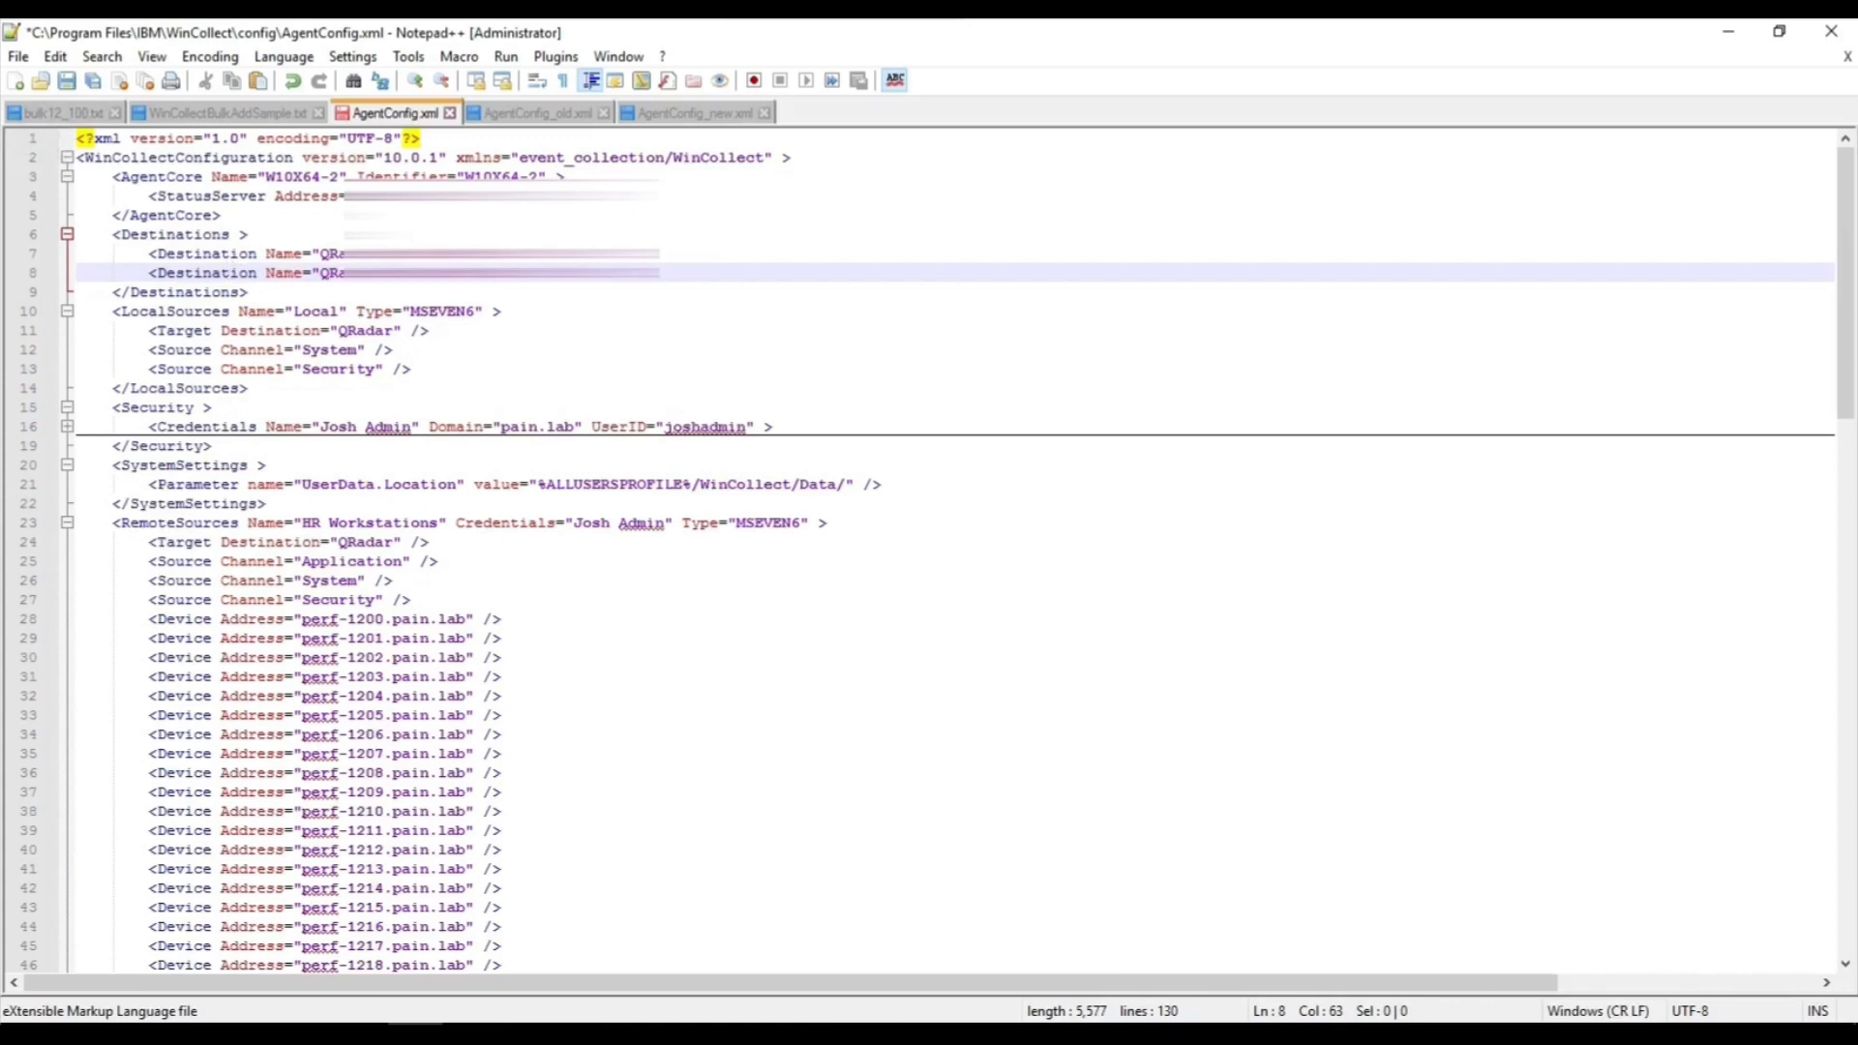
- Rename the second Destination entry on line 8 of AgentConfig.xml to EP1
drag(320, 277, 374, 274)
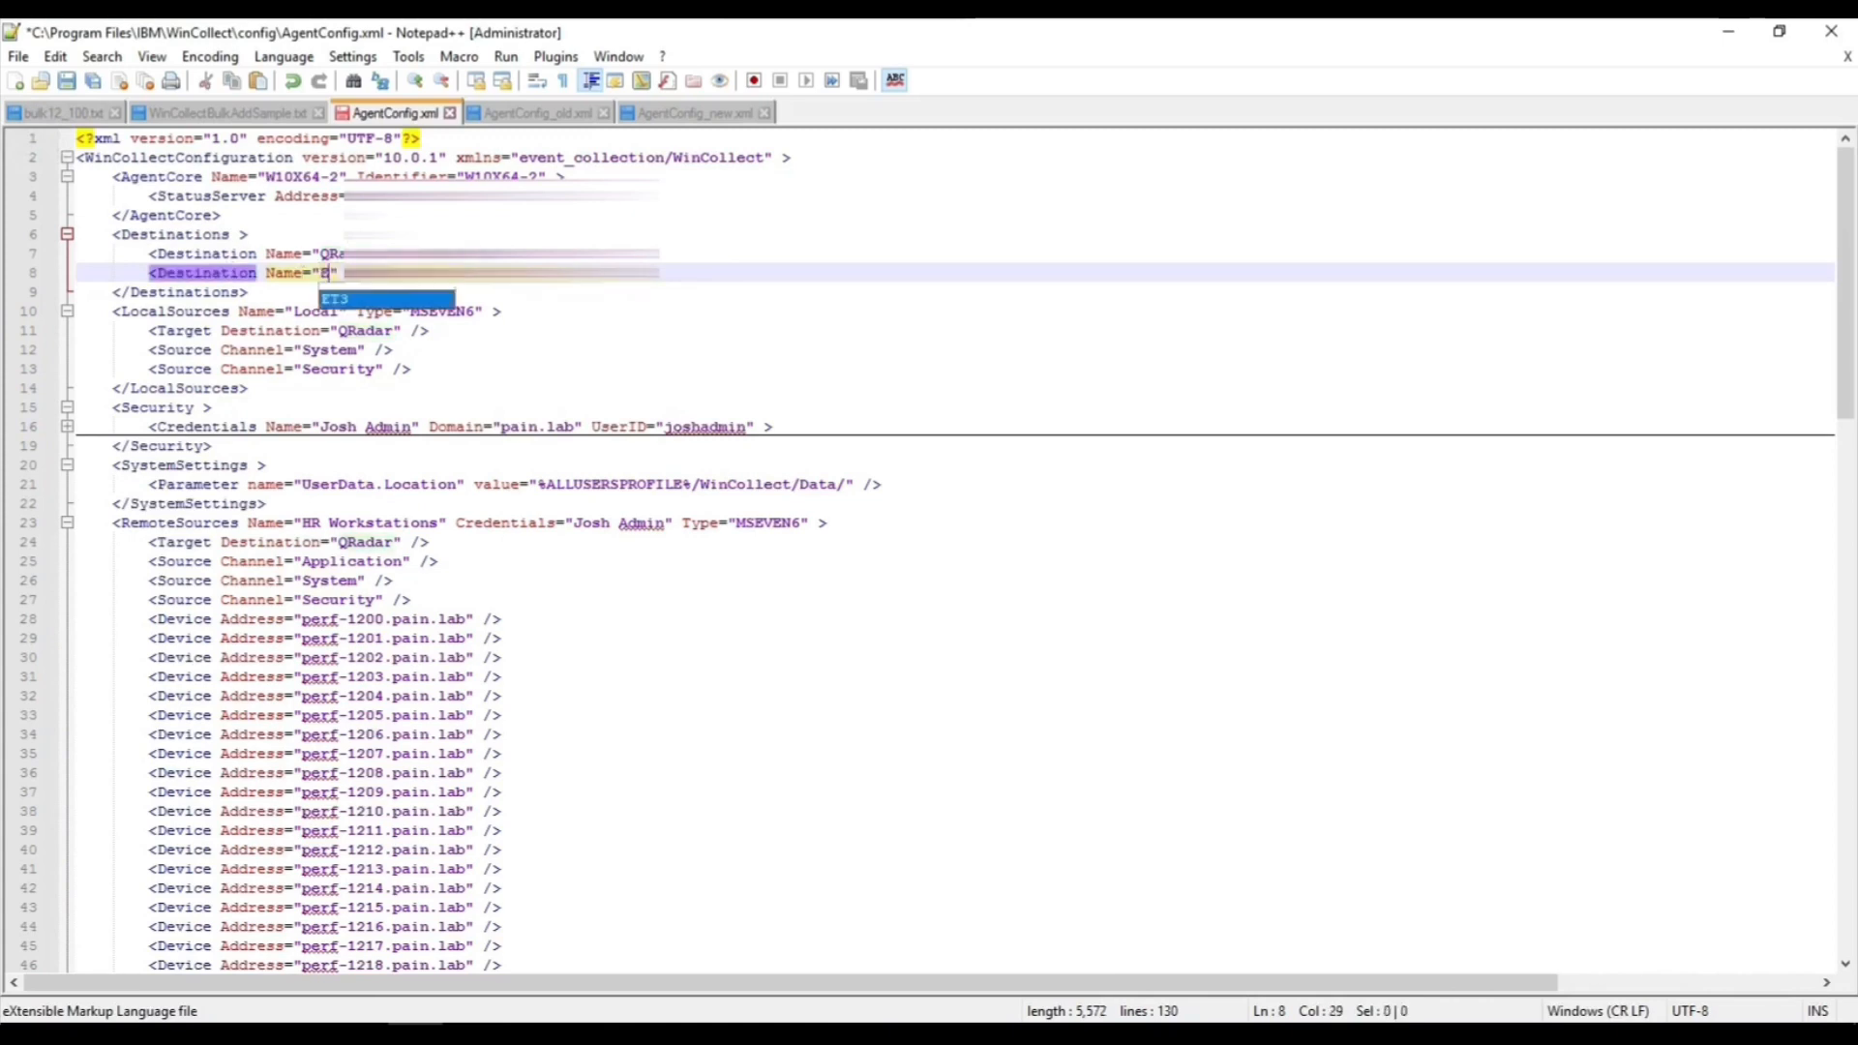
text(EP1)
key(End)
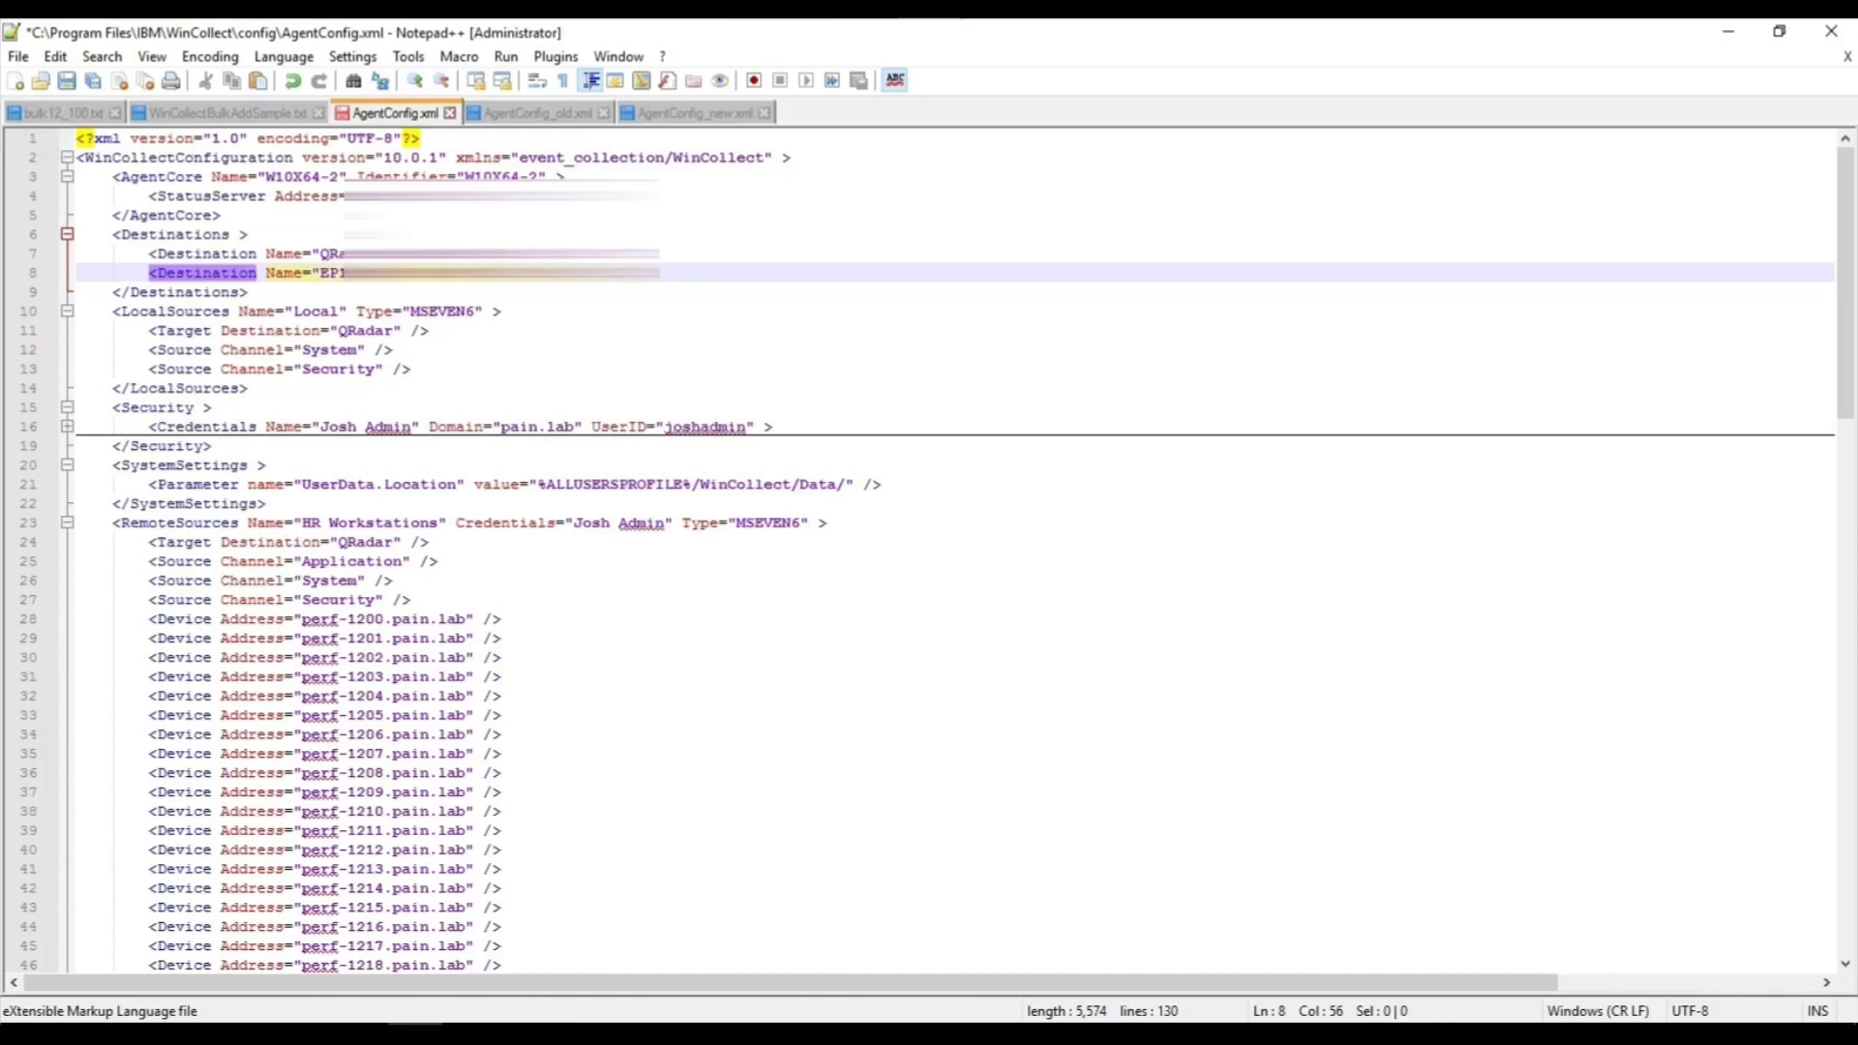
drag(502, 273, 567, 273)
- Set the Target Destination of the HR Workstations remote source to EP1
scroll(539, 566, down, 2)
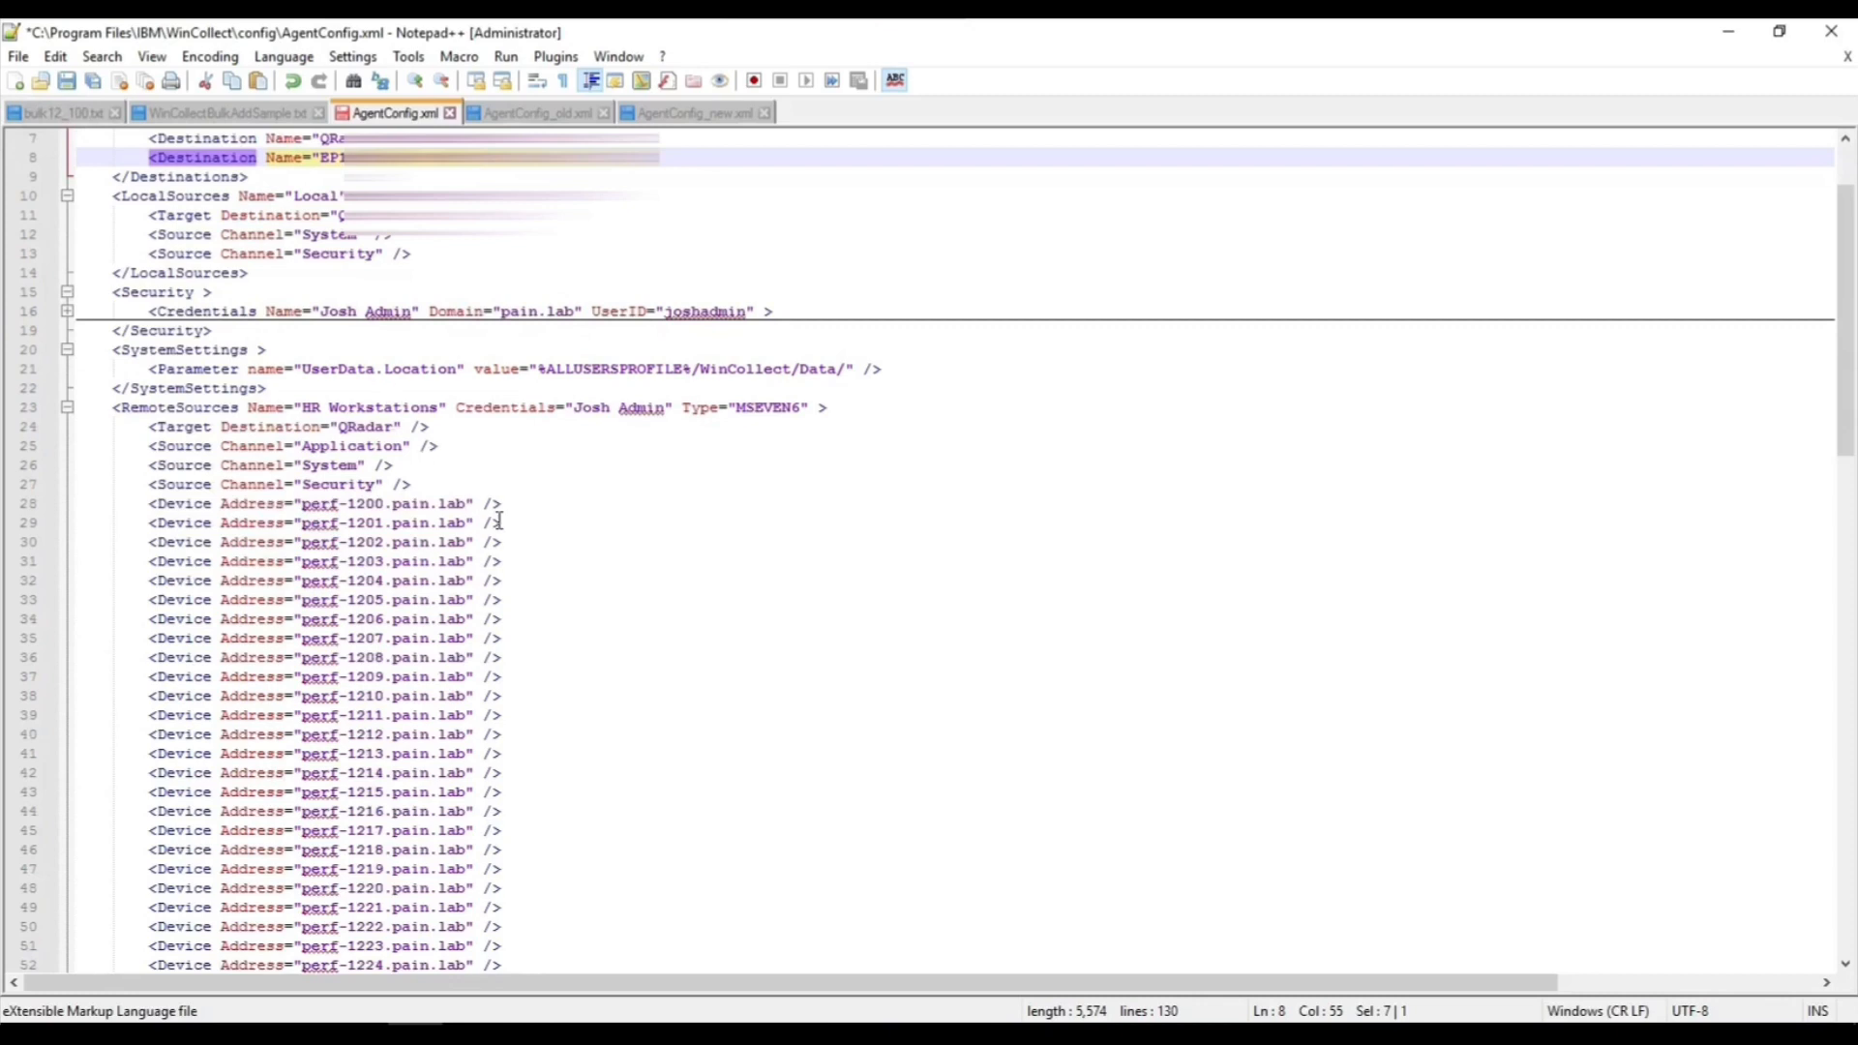
scroll(500, 521, down, 1)
scroll(497, 516, up, 1)
click(298, 408)
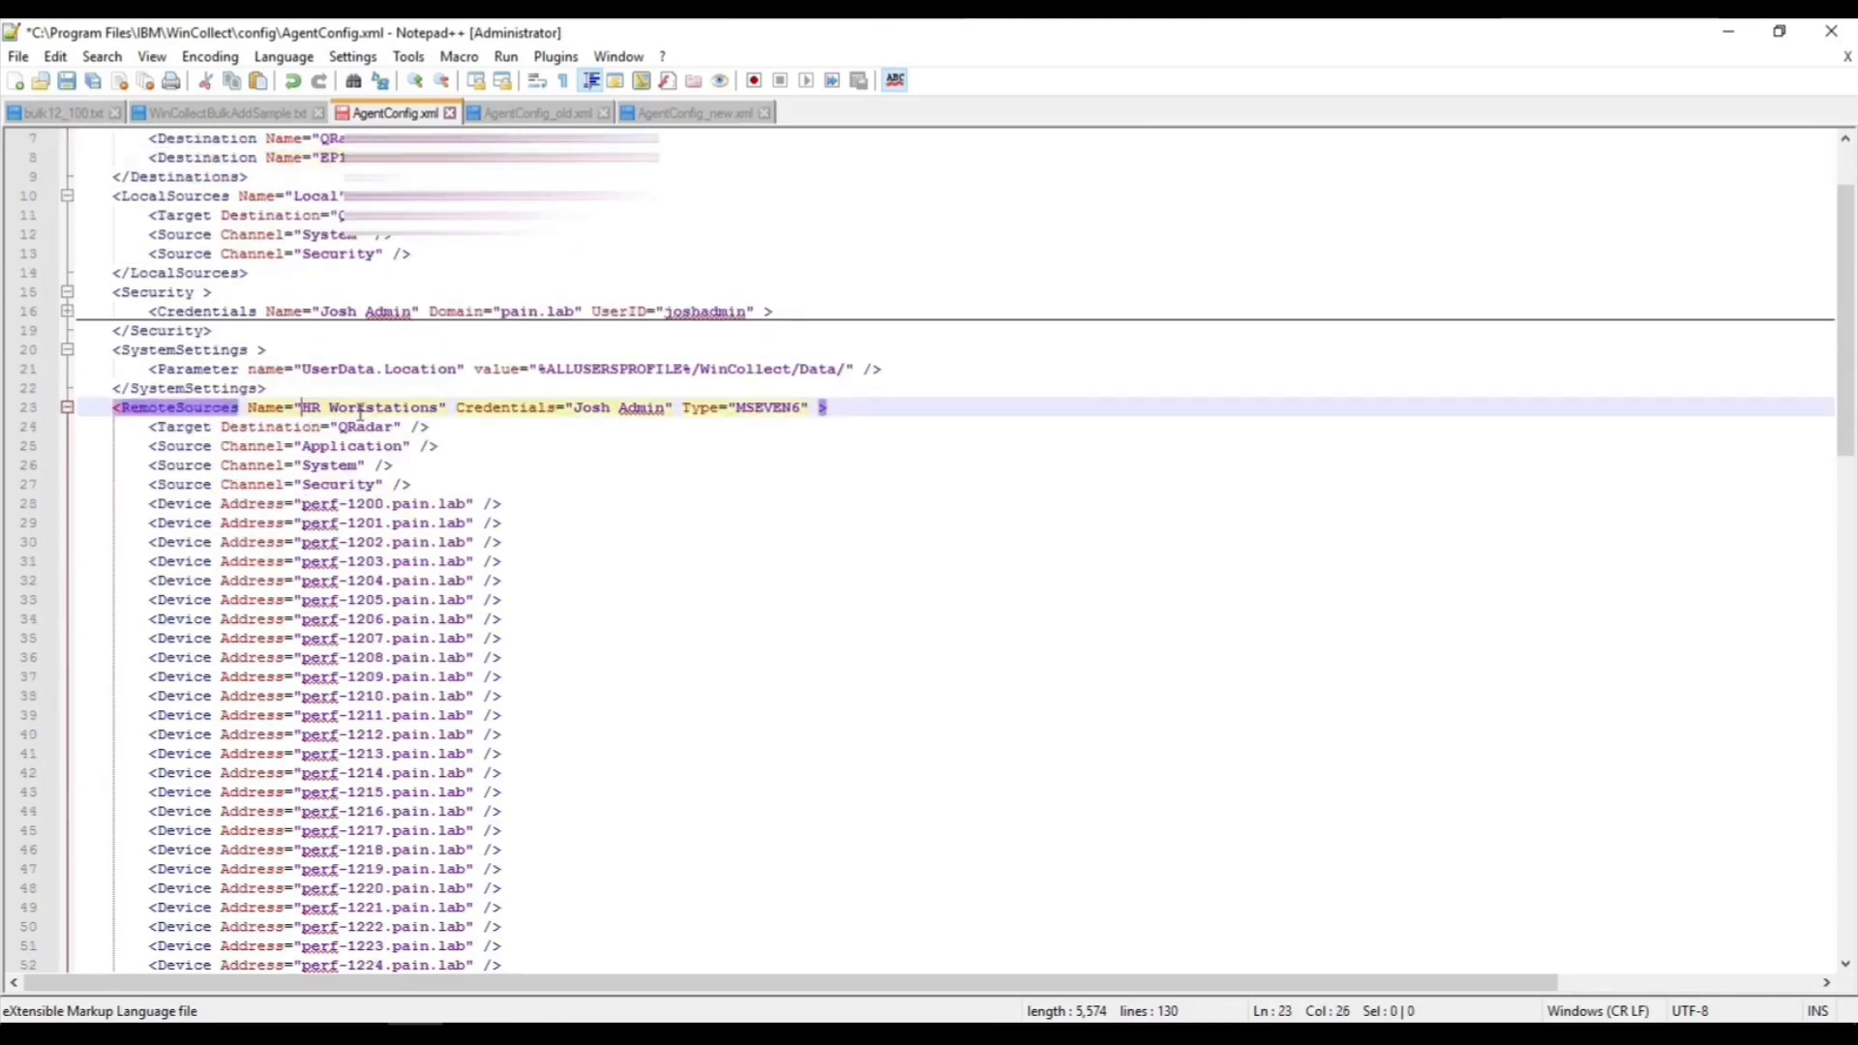
click(621, 408)
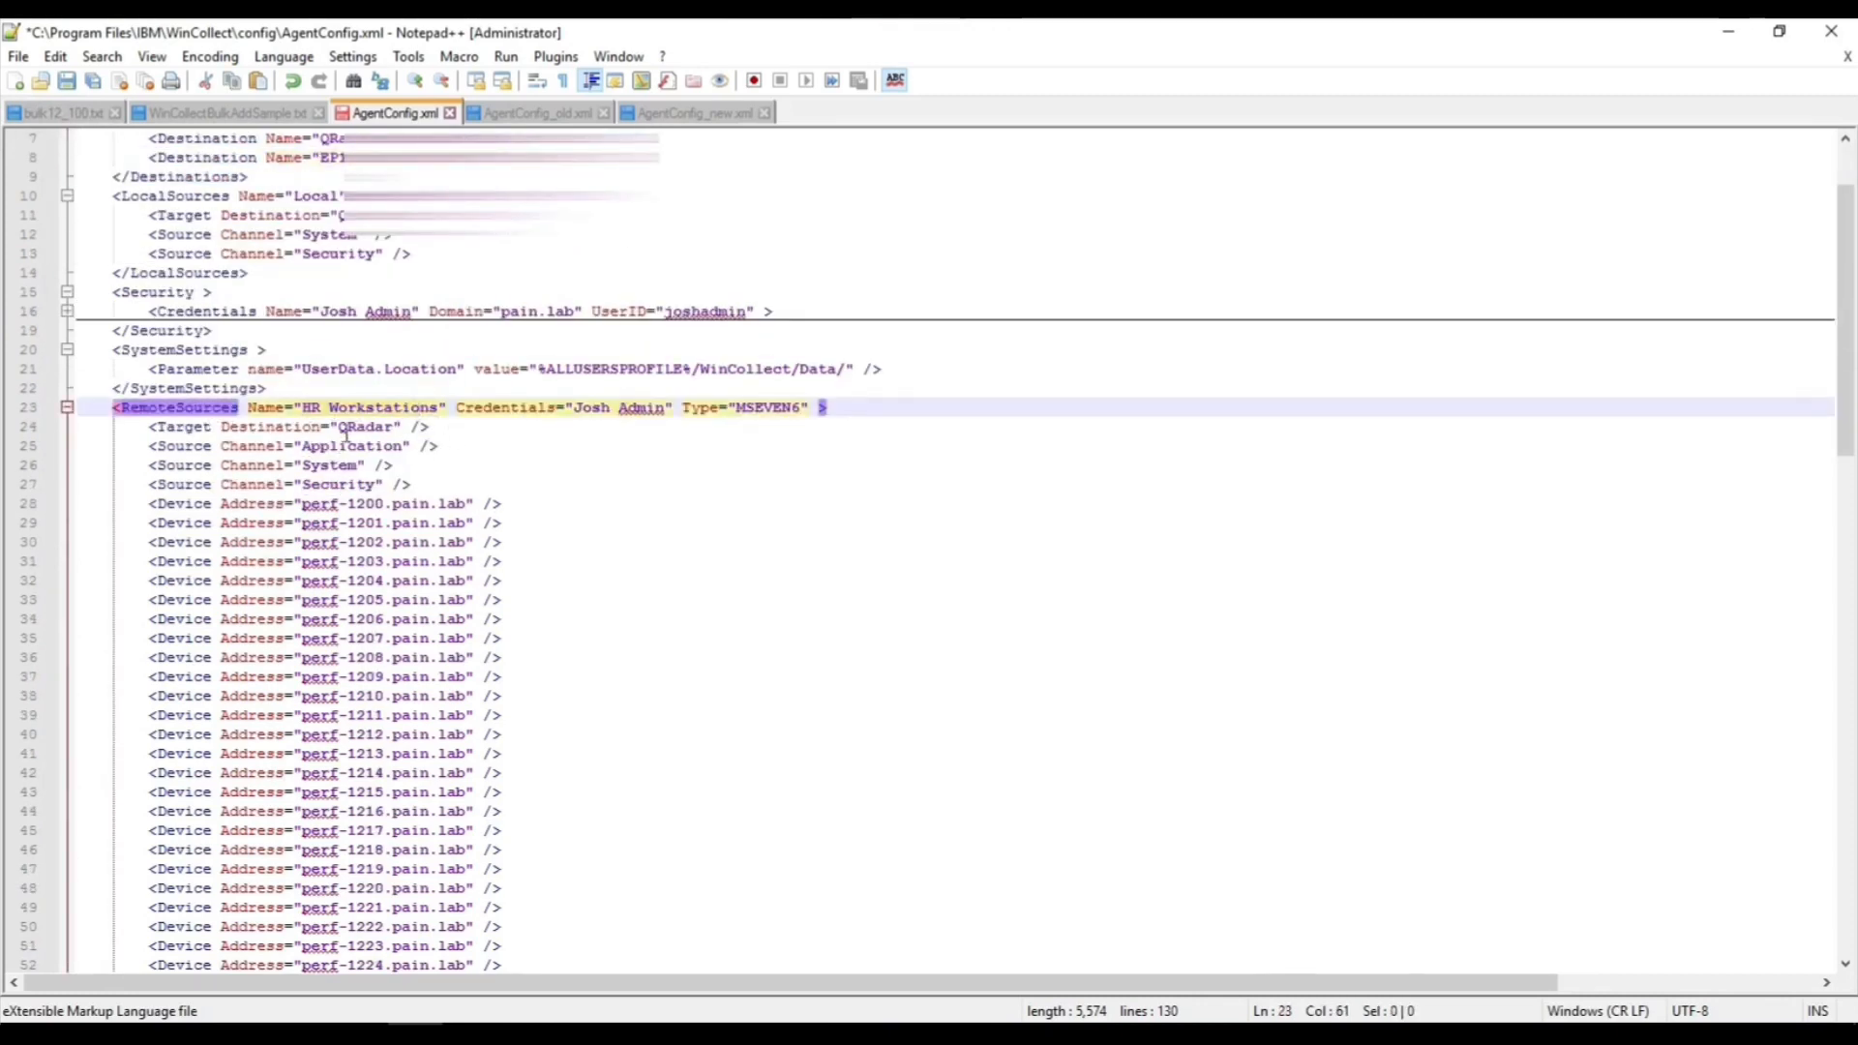
scroll(345, 350, up, 2)
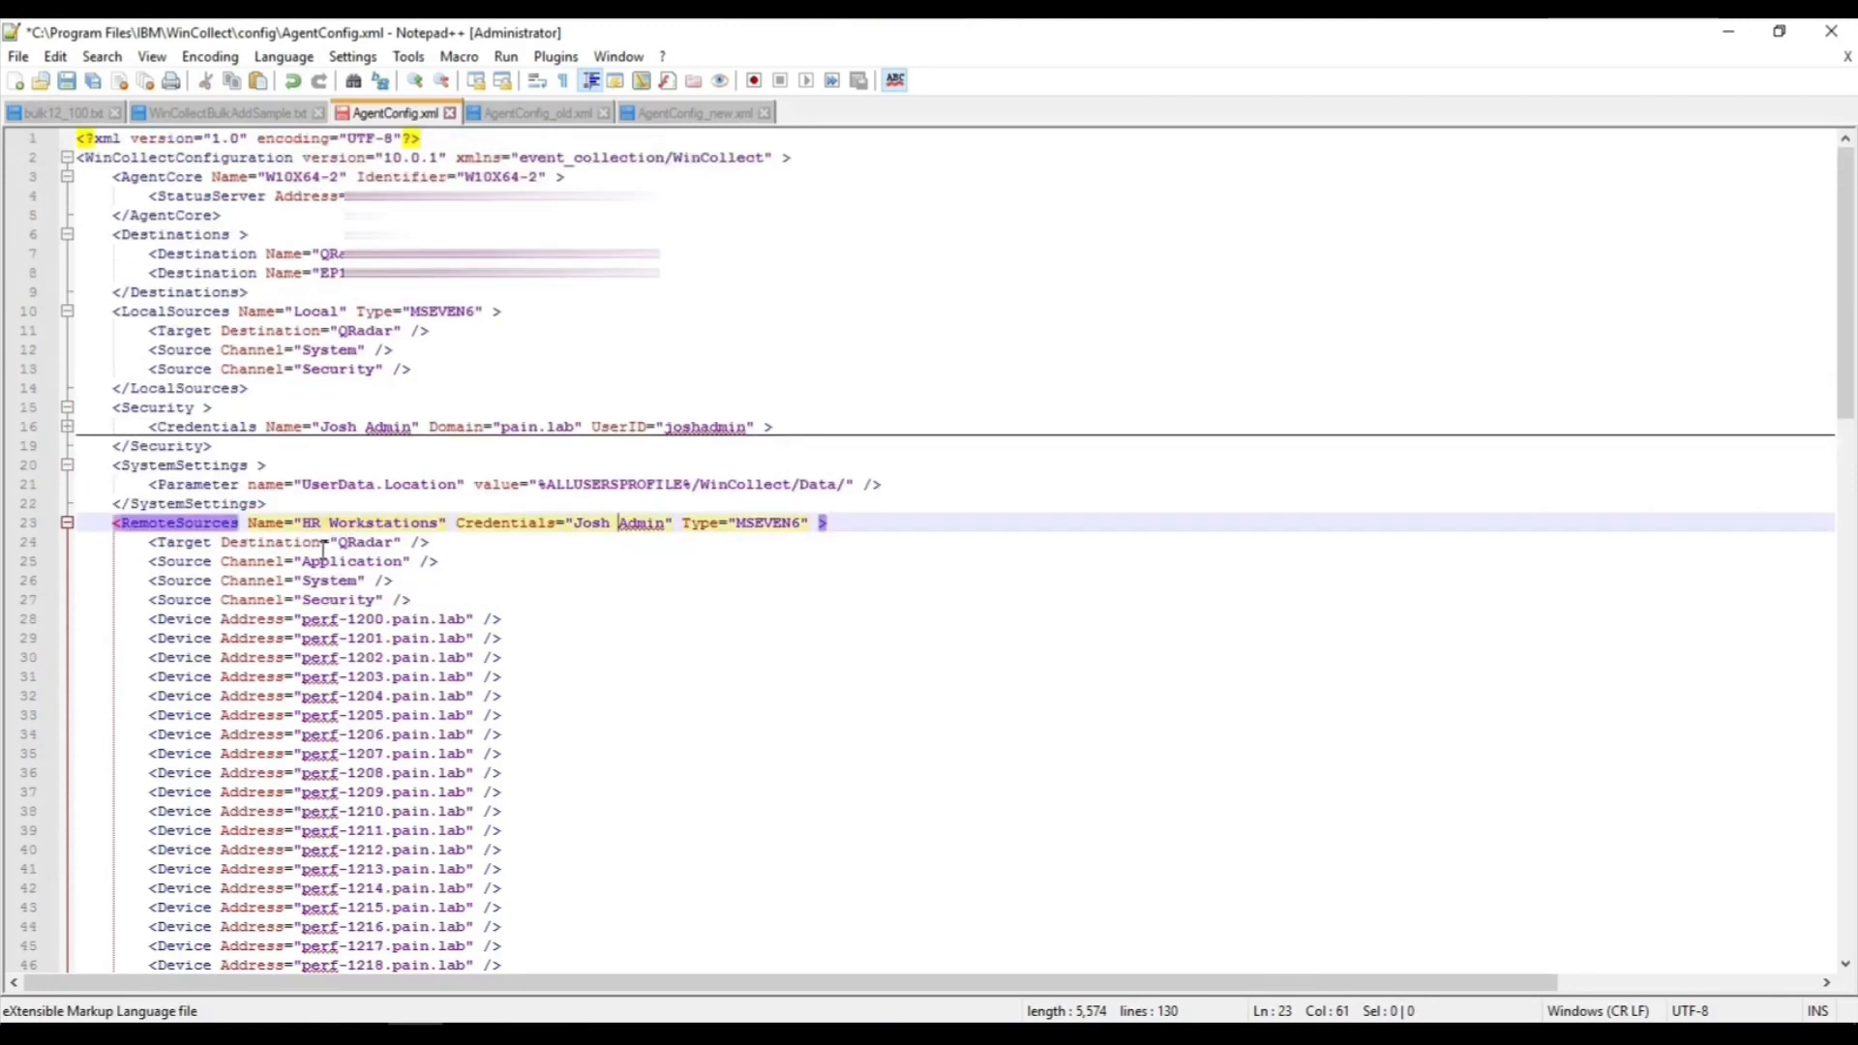
drag(340, 545, 394, 545)
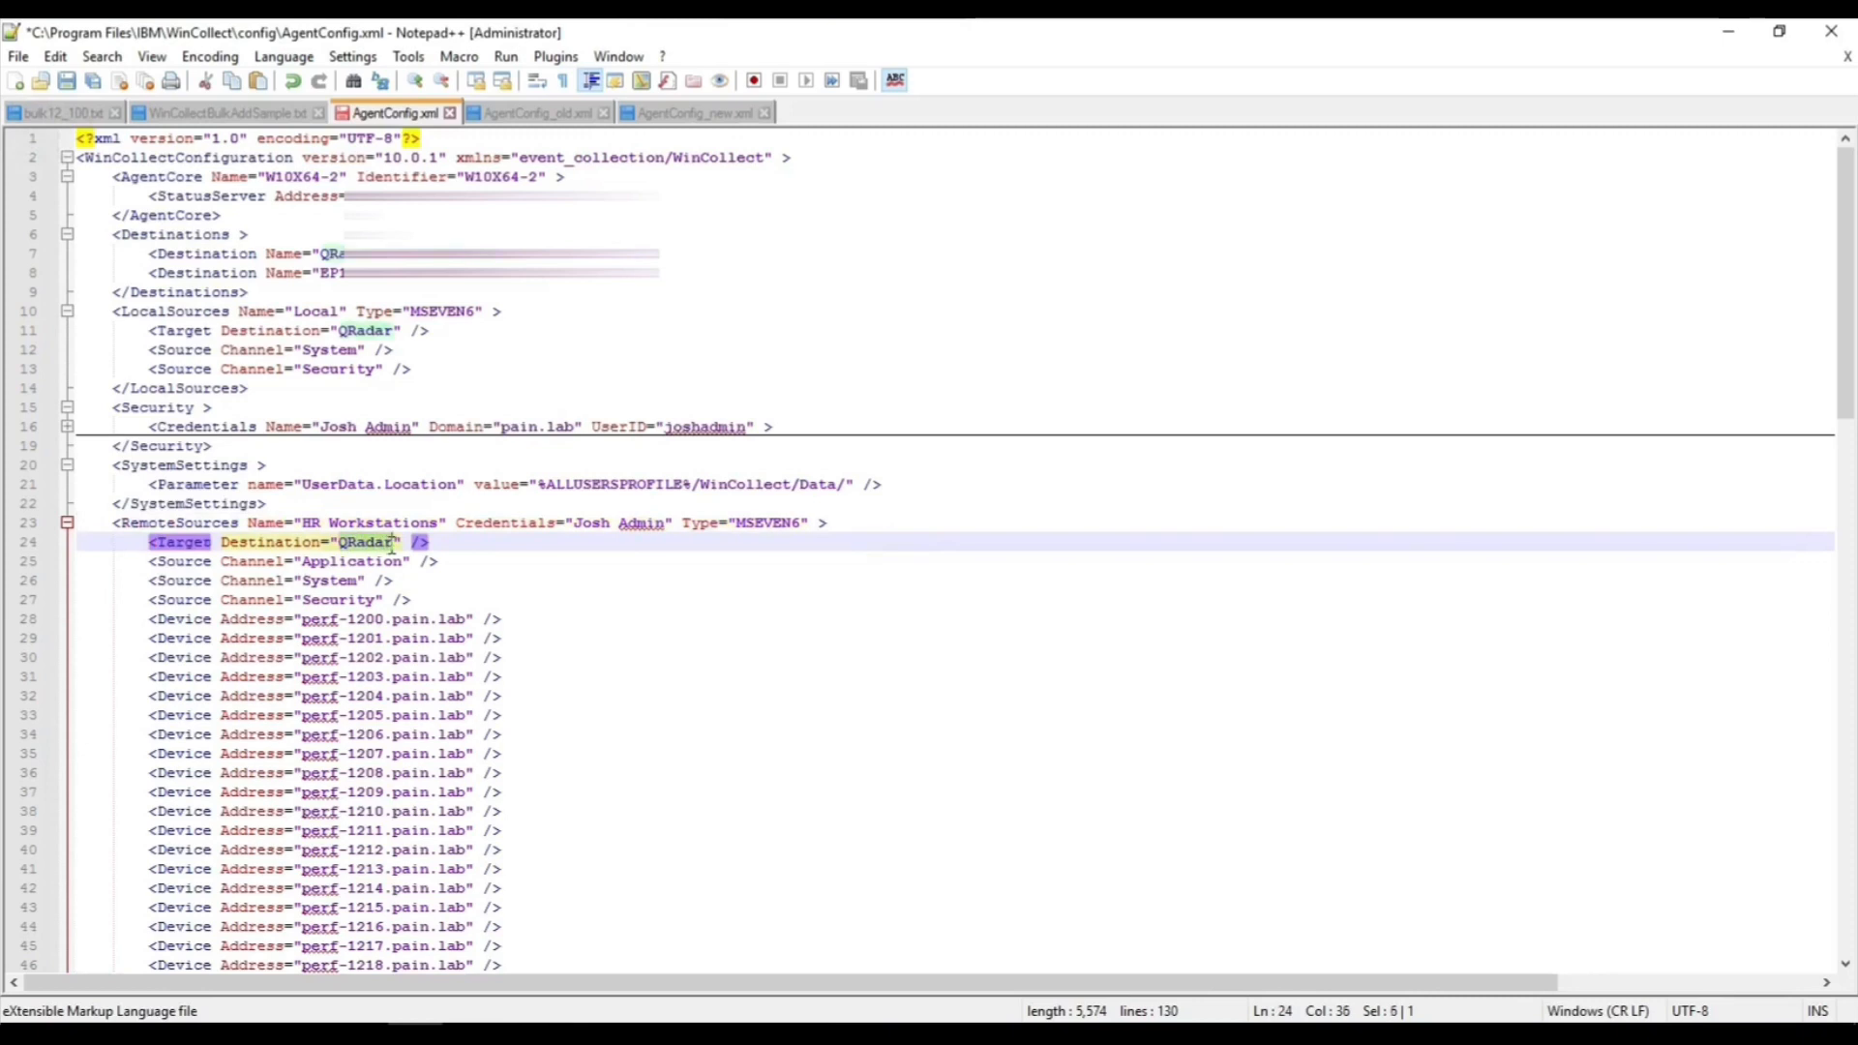
text(EP1)
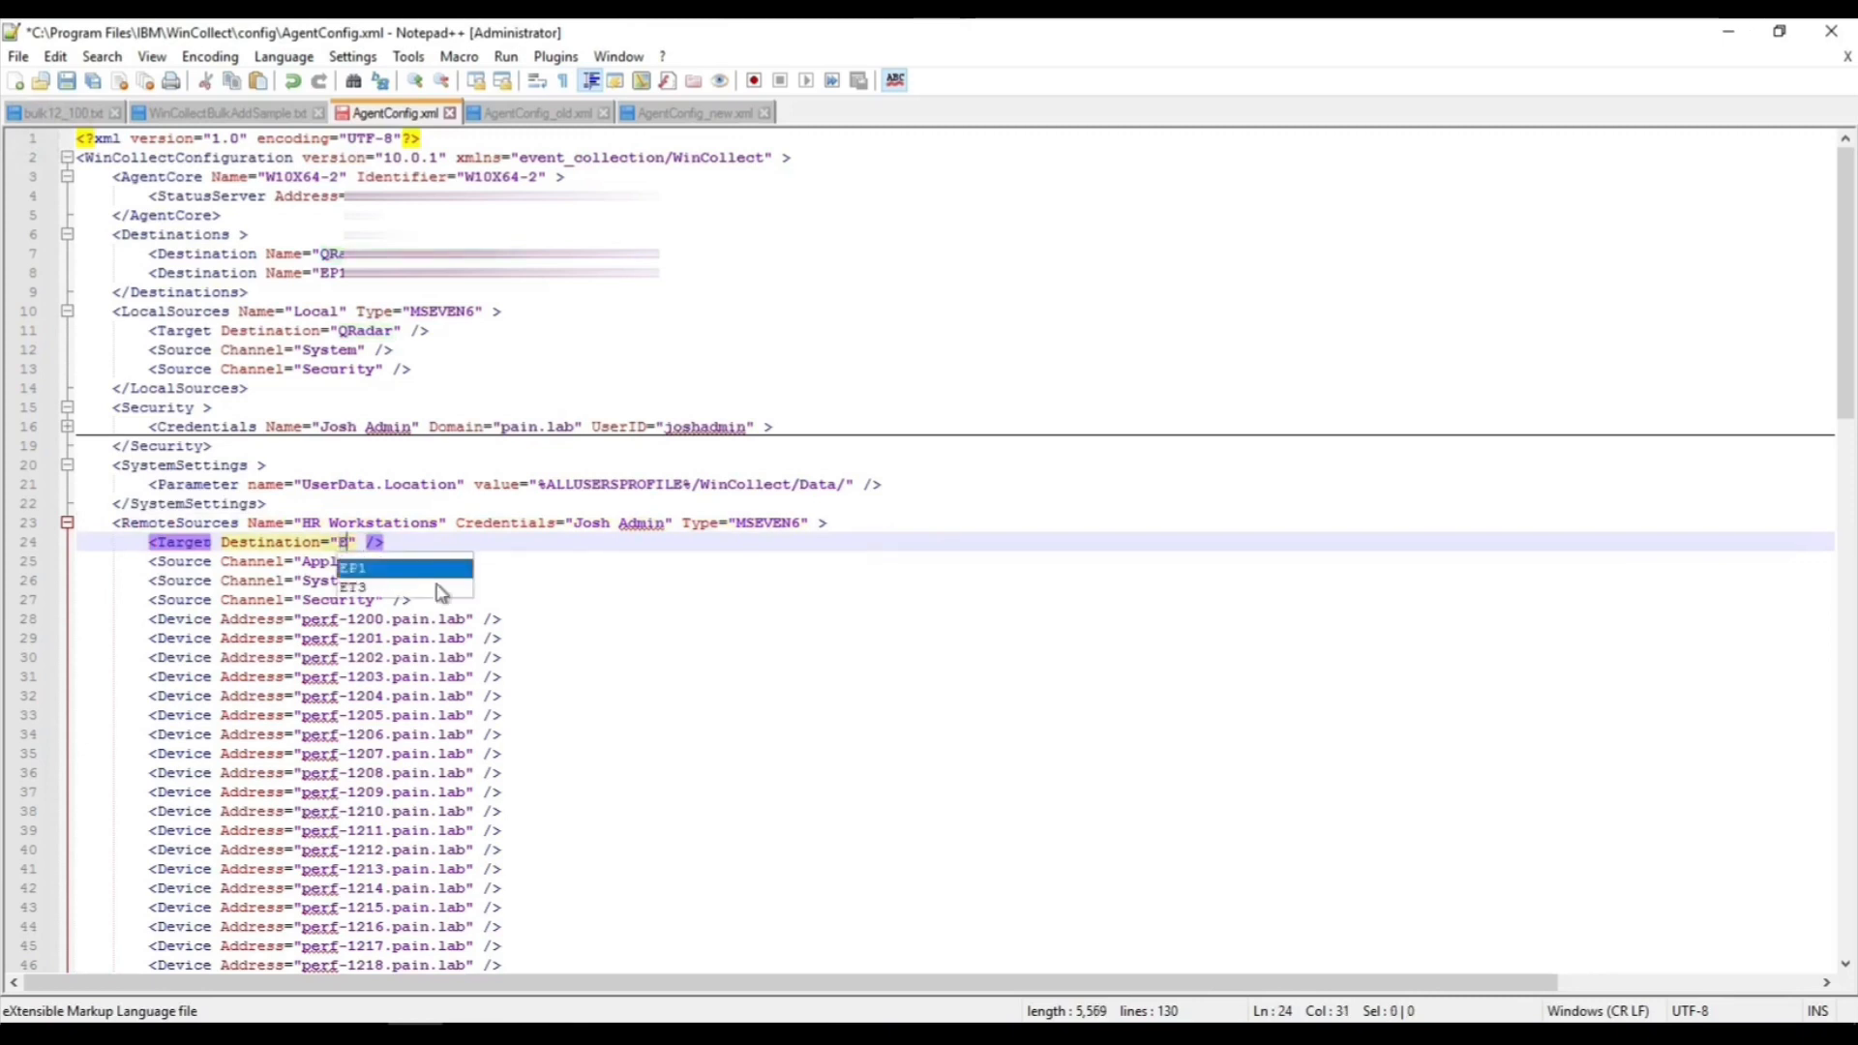
click(699, 547)
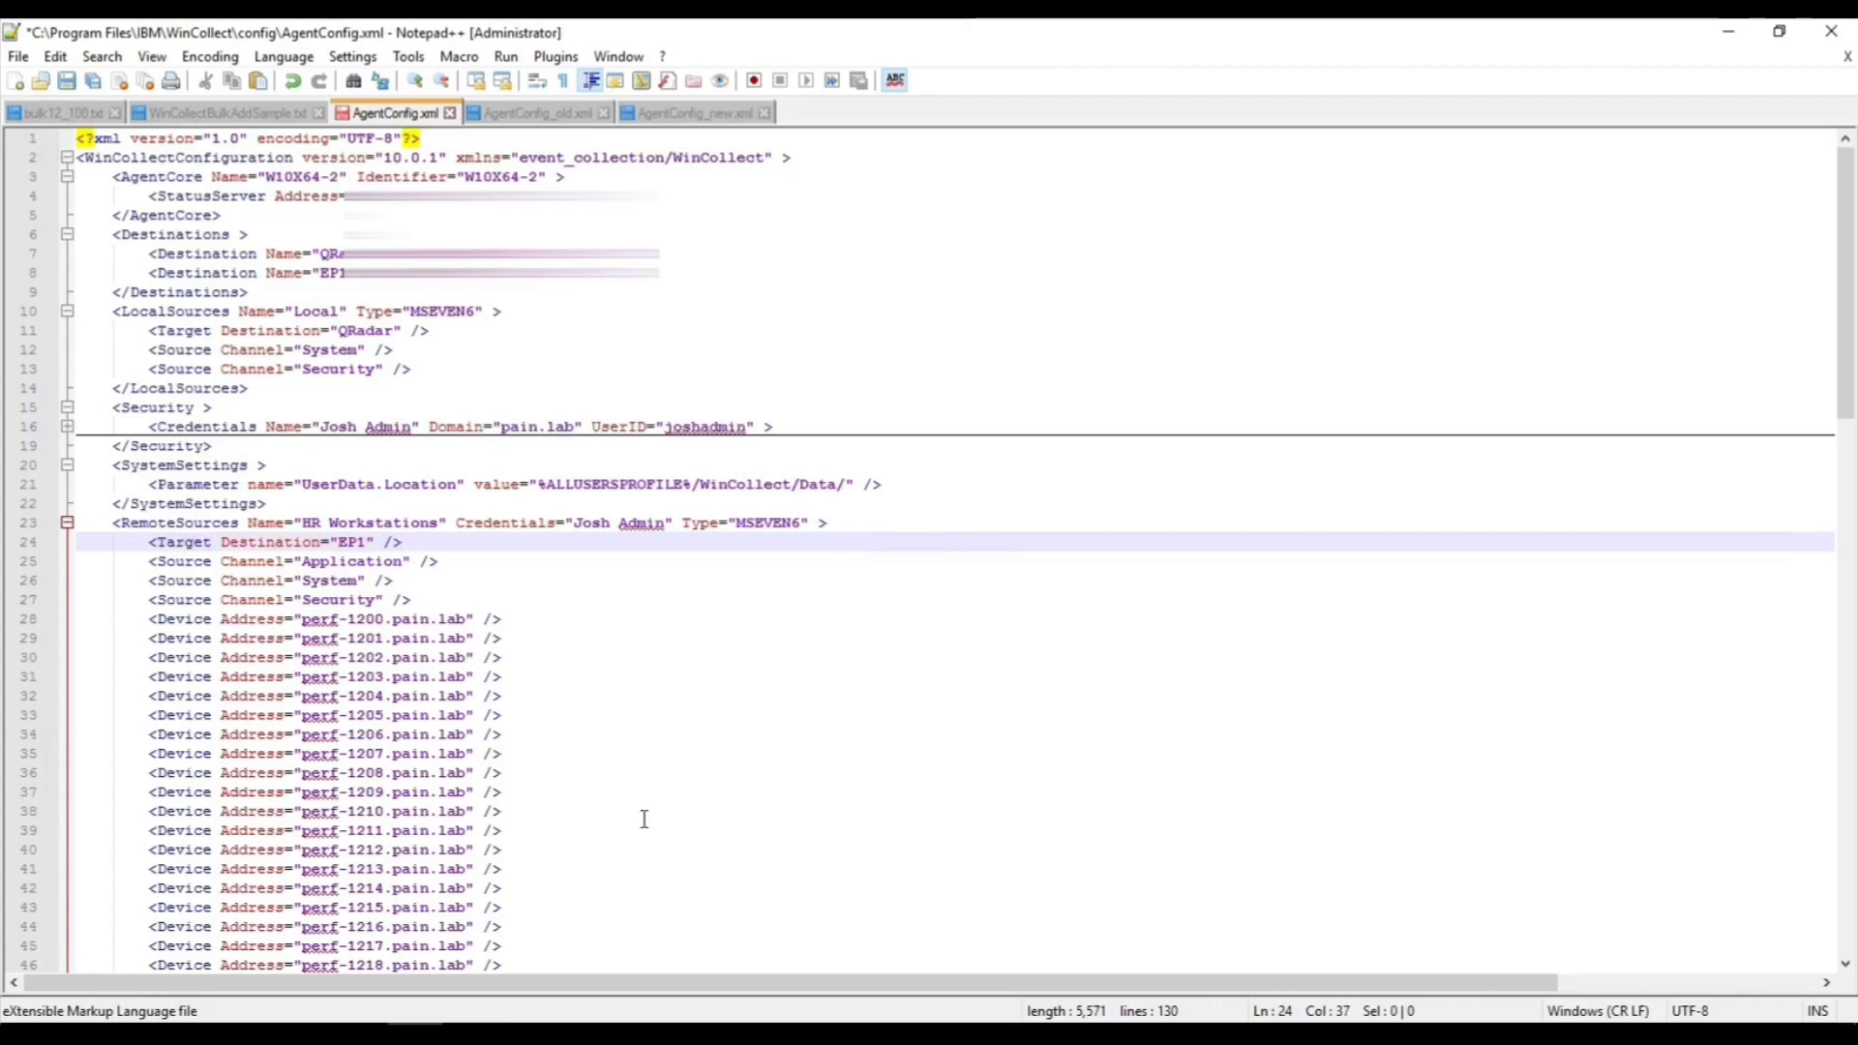
- Duplicate the perf-1299.pain.lab device line at the end of the remote sources as perf-1300.pain.lab and save the file
scroll(641, 818, down, 14)
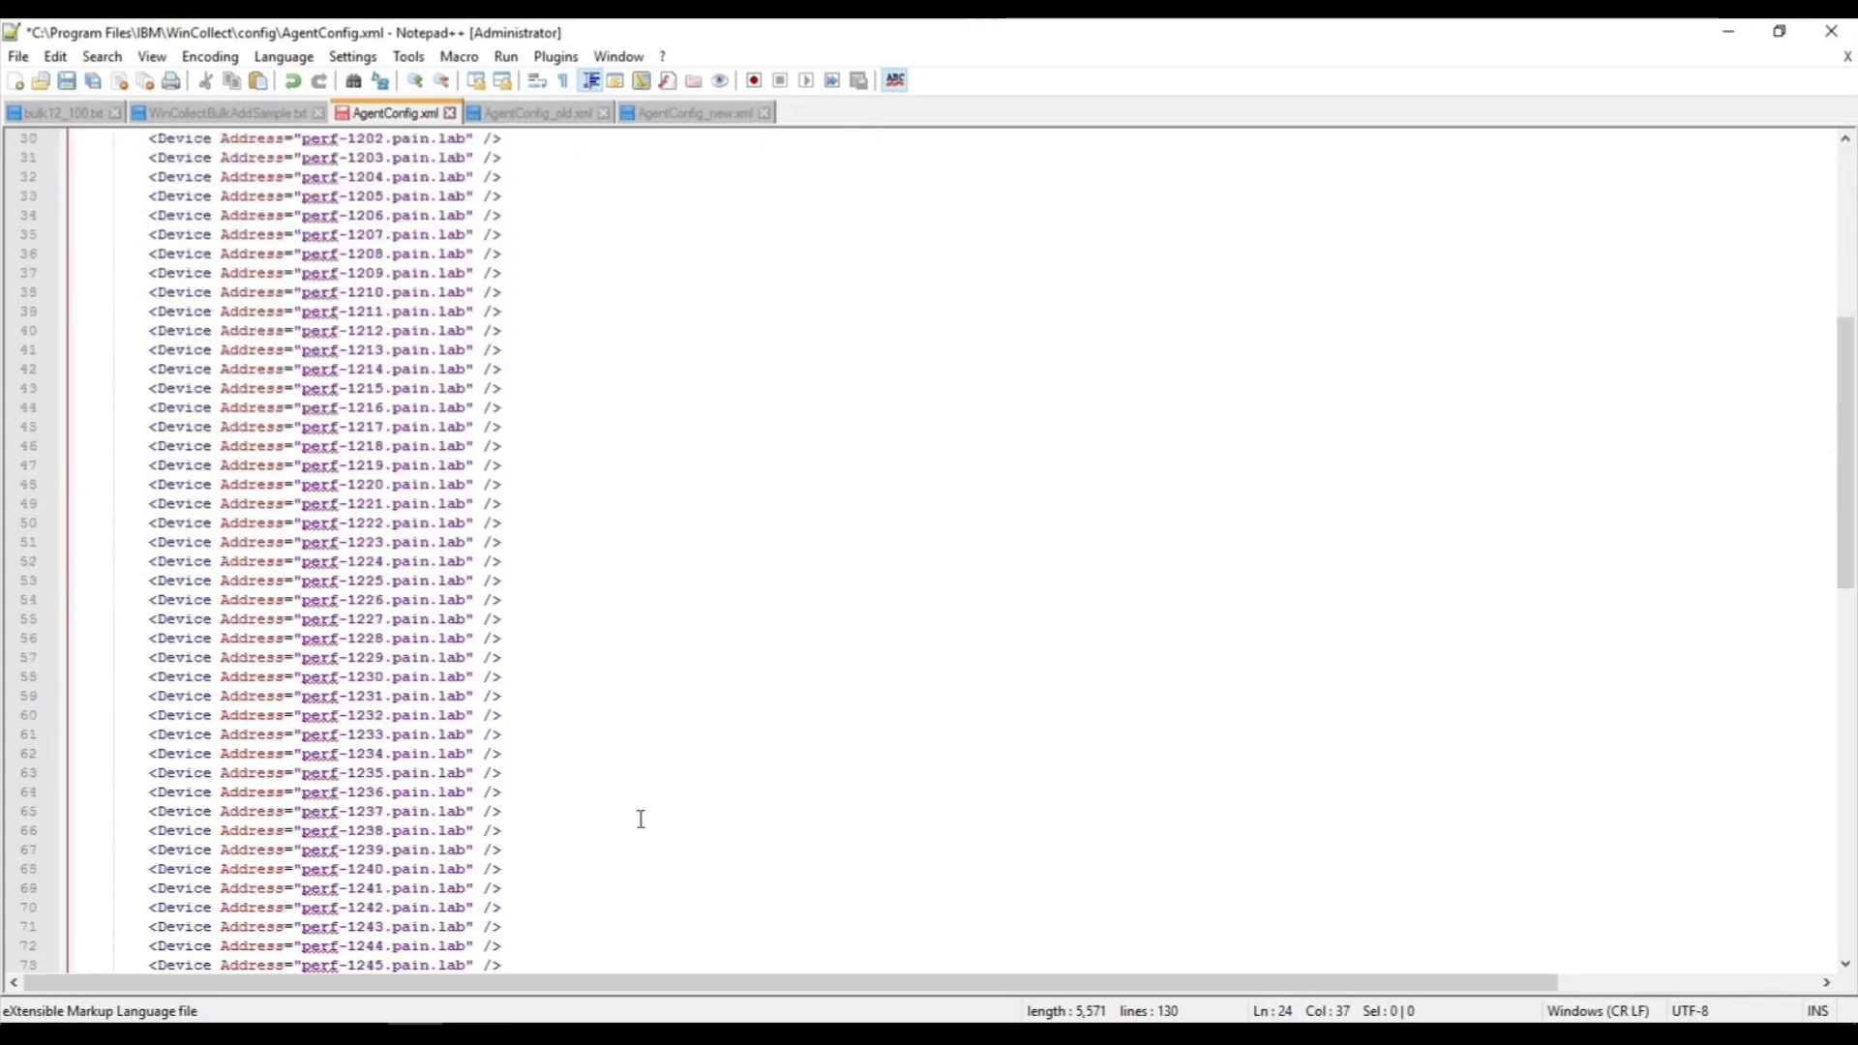
scroll(640, 819, down, 14)
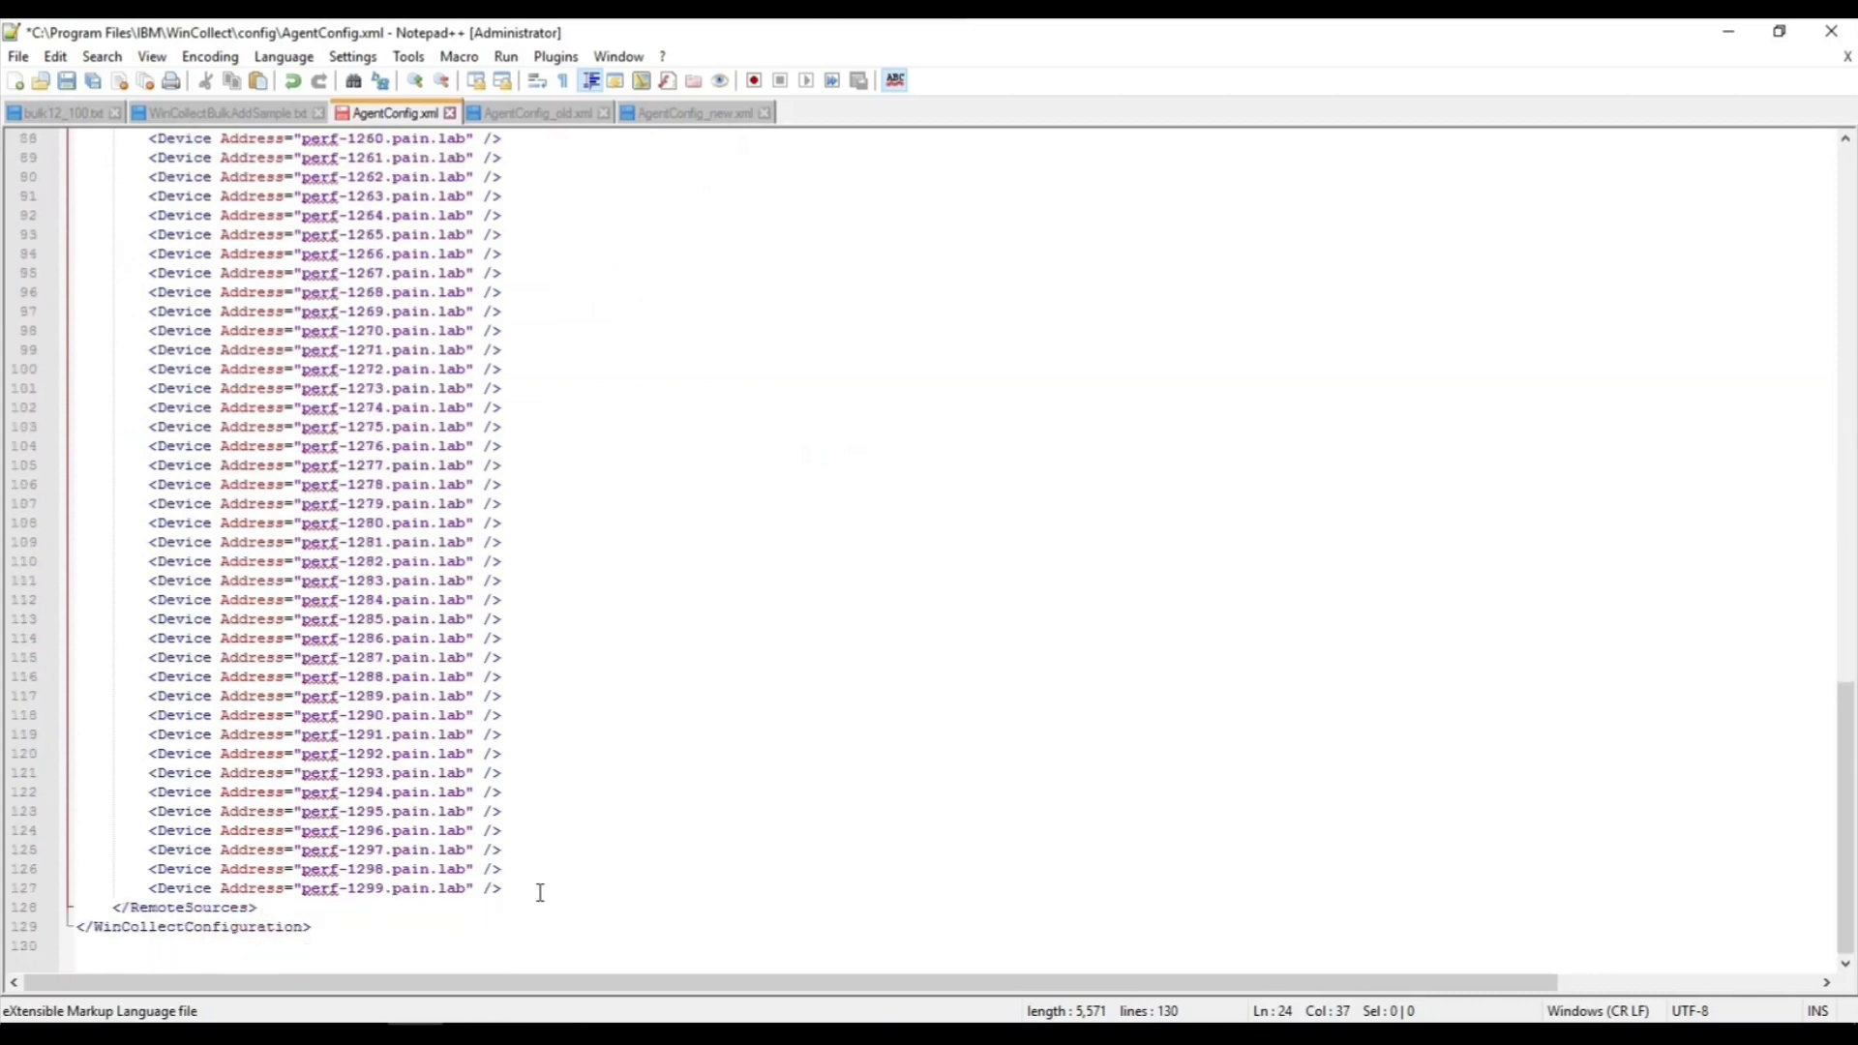
drag(540, 891, 150, 890)
key(ctrl+c)
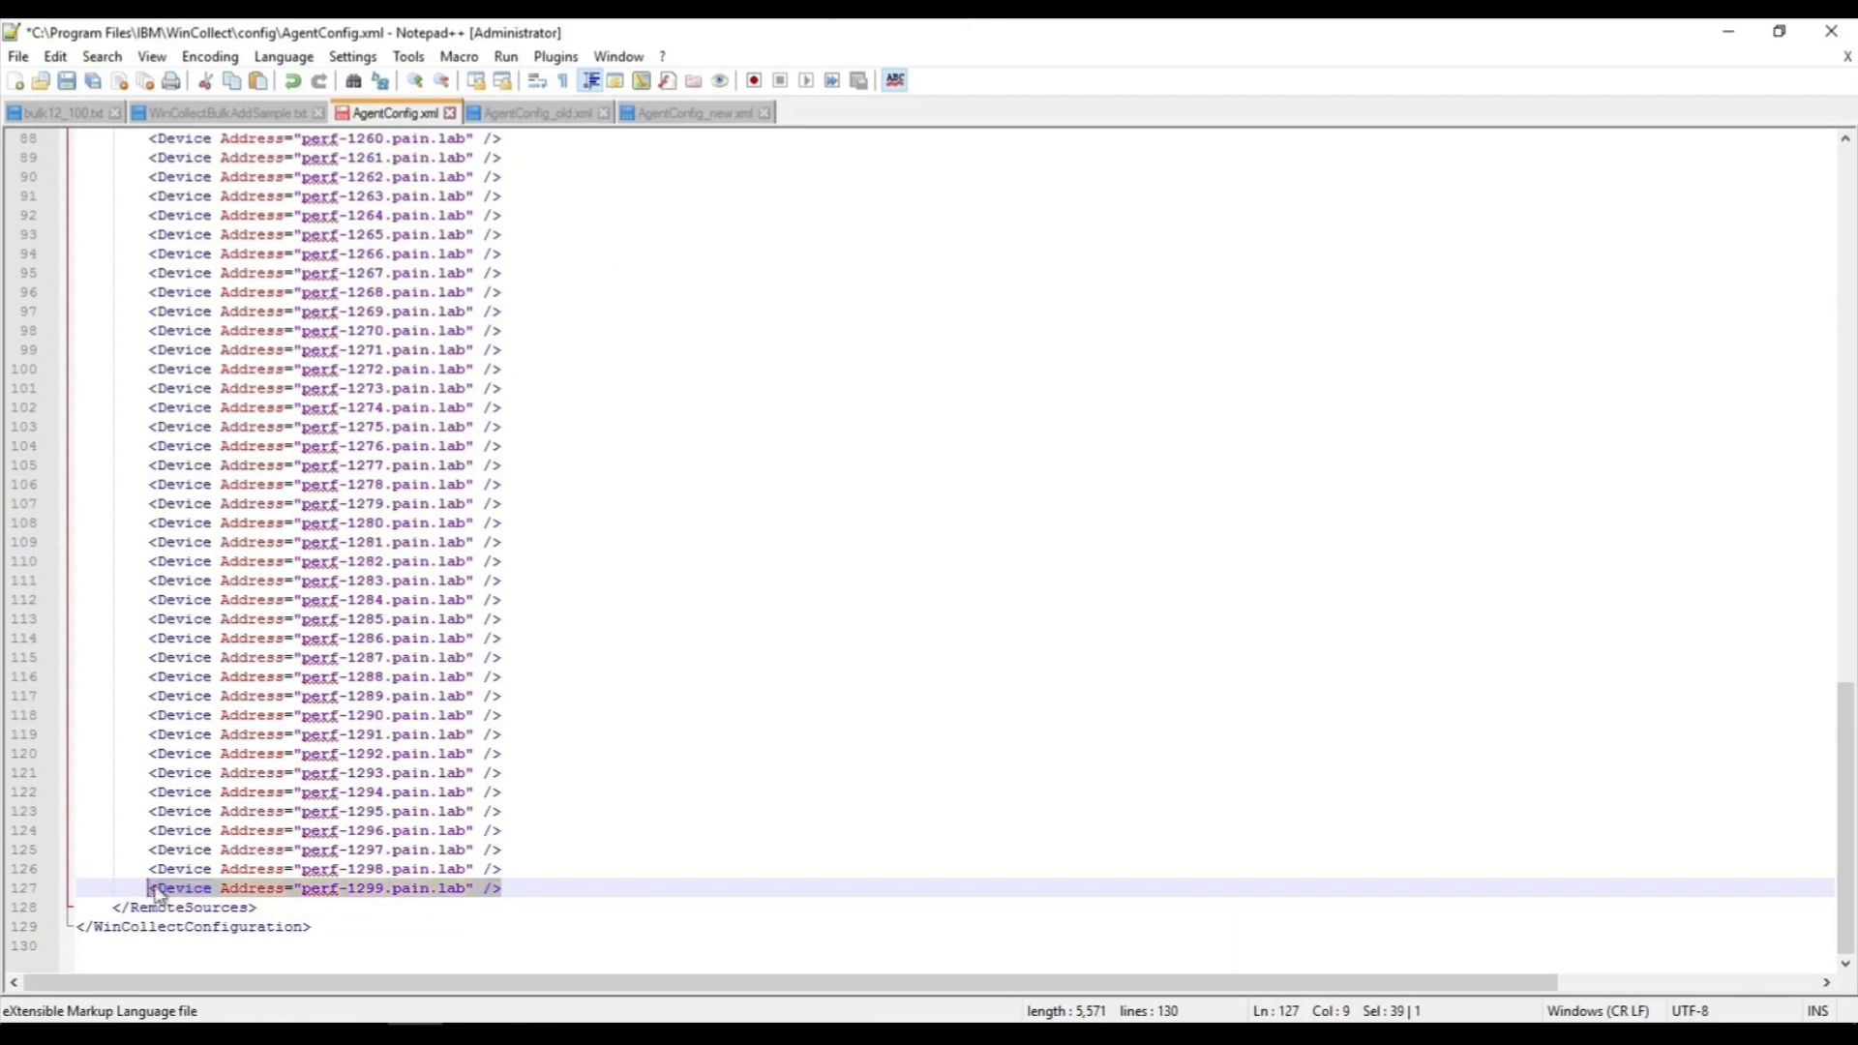
click(521, 886)
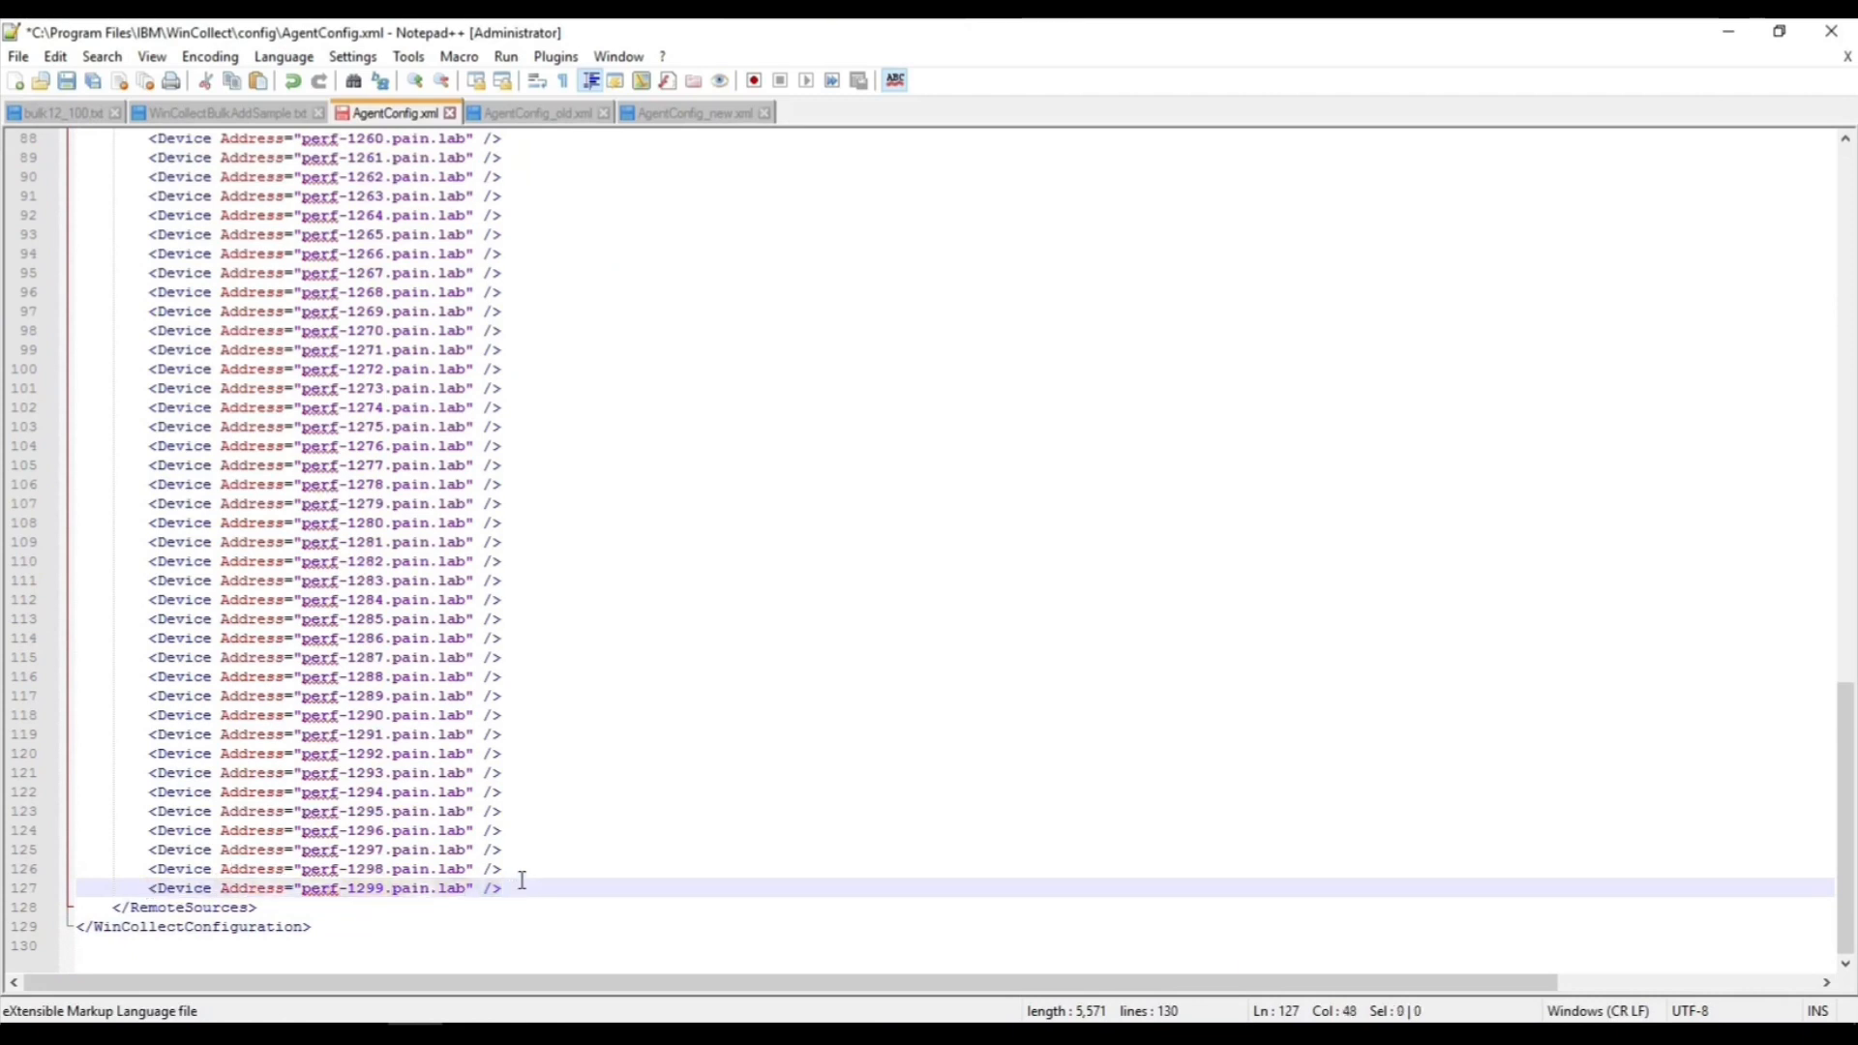
key(Return)
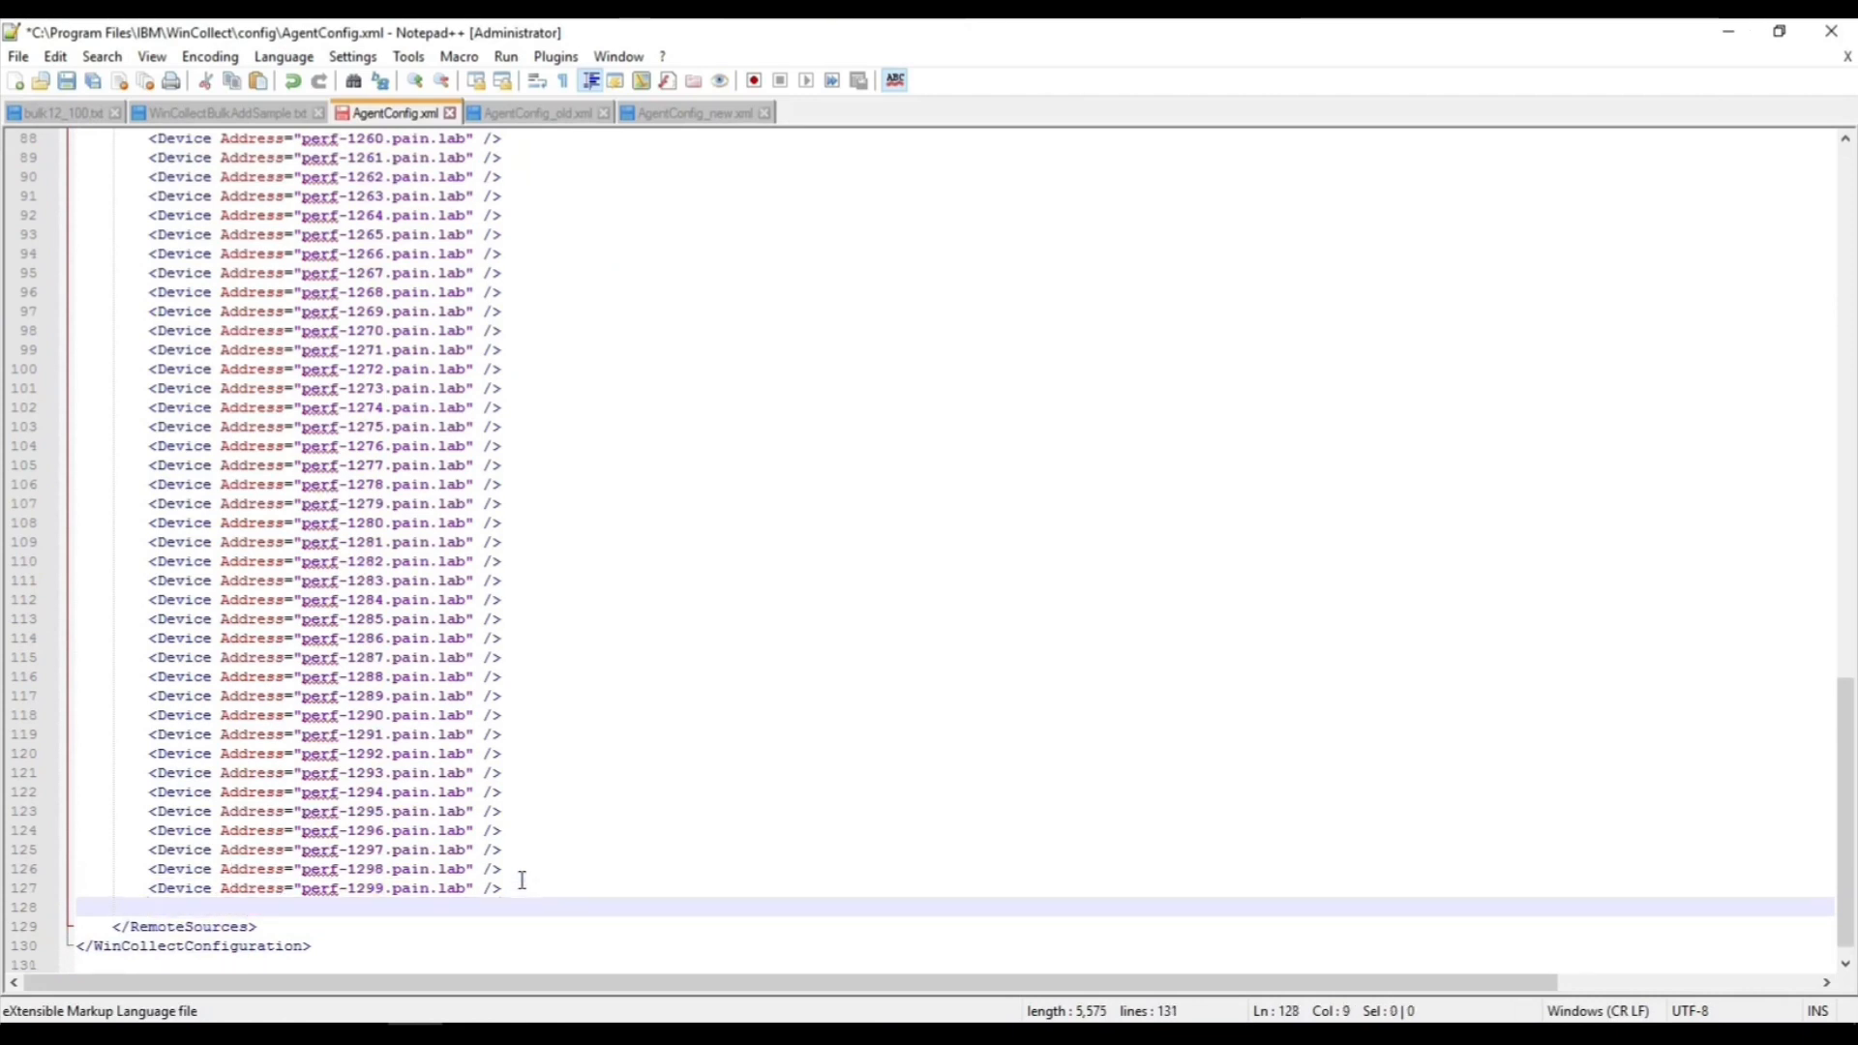
key(ctrl+v)
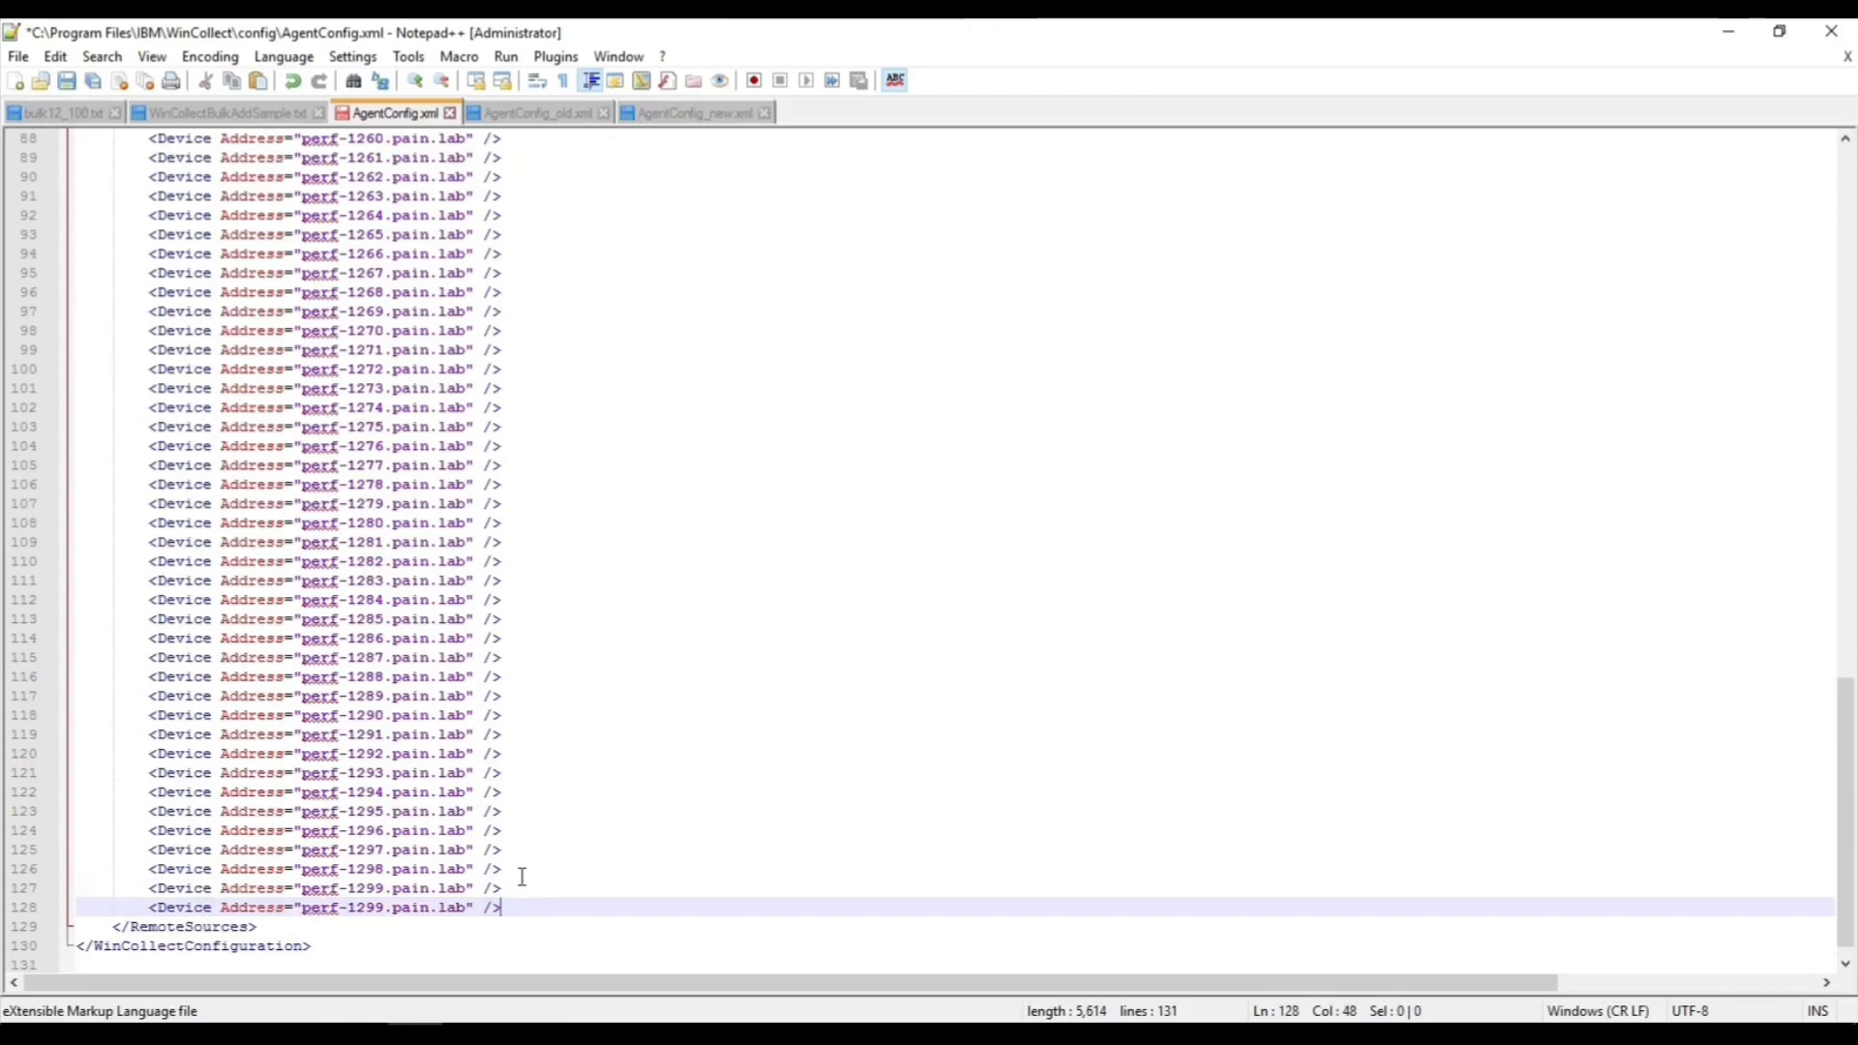
drag(361, 907, 385, 910)
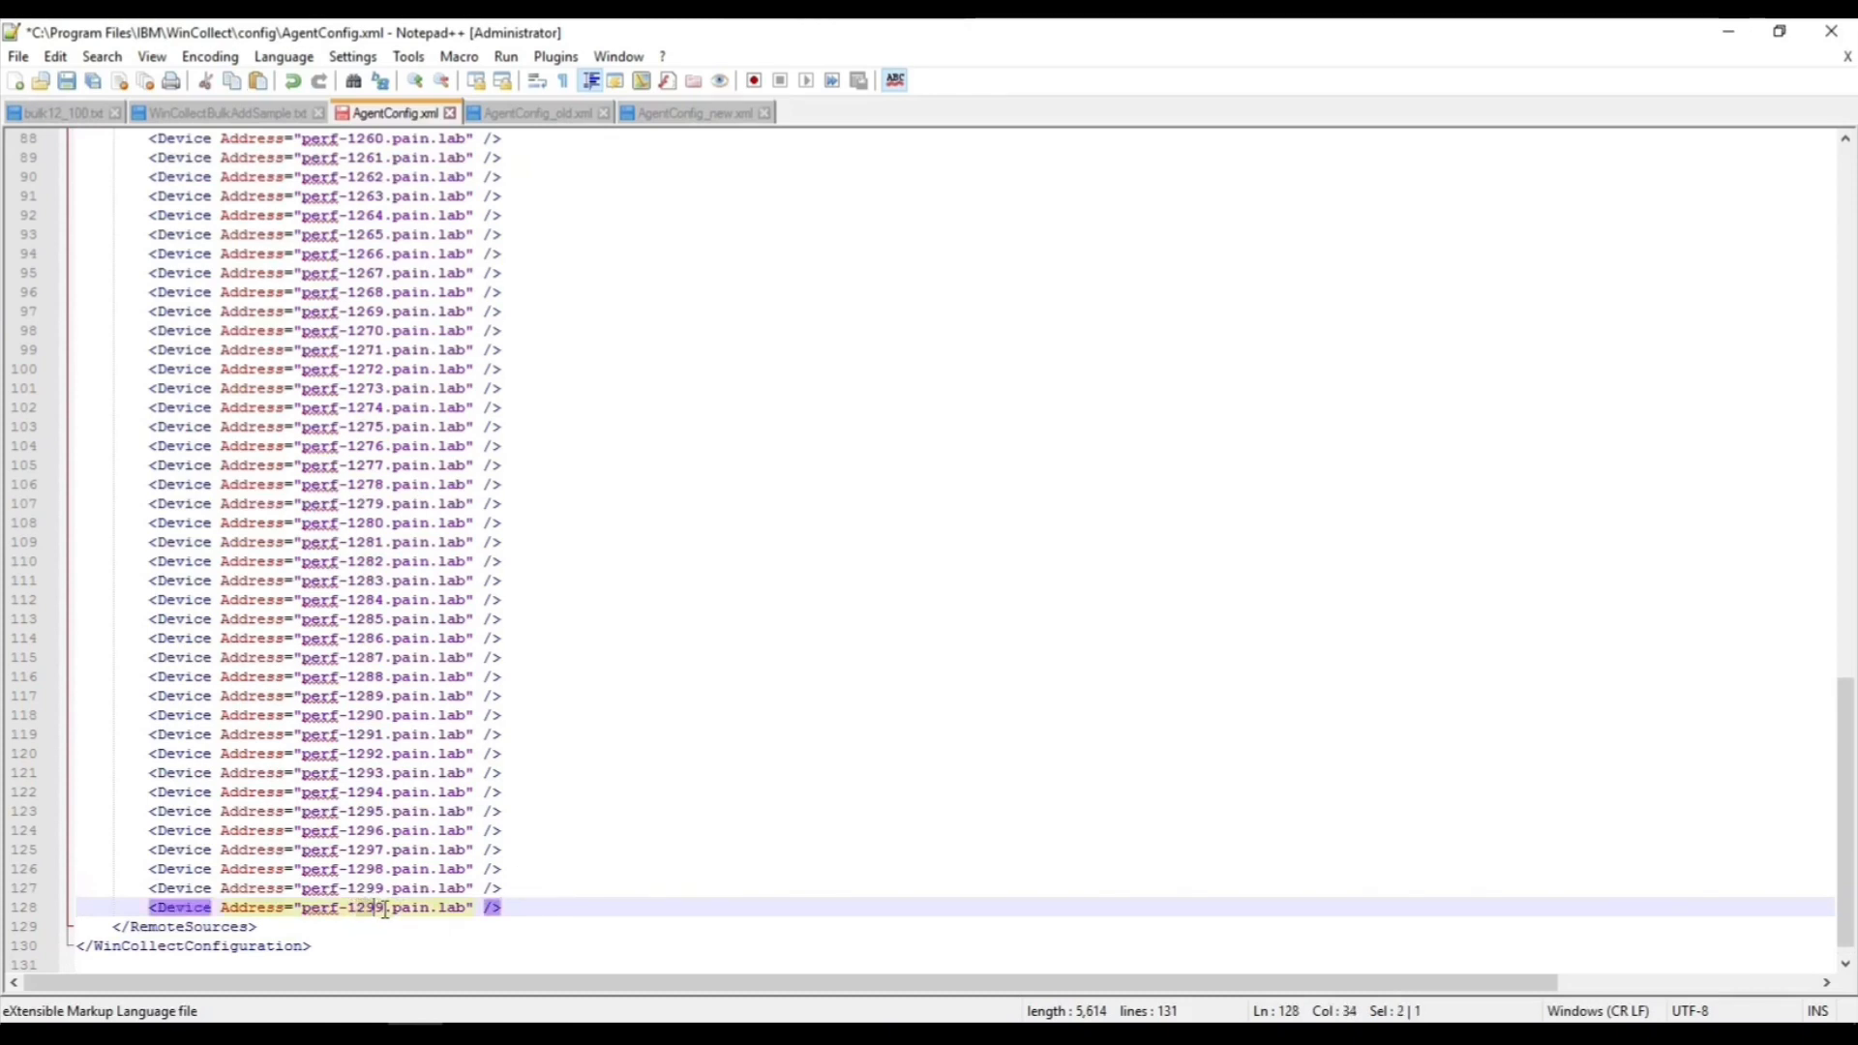
text(300)
click(65, 80)
- Switch to Task Manager and restart the WinCollect service
click(361, 1034)
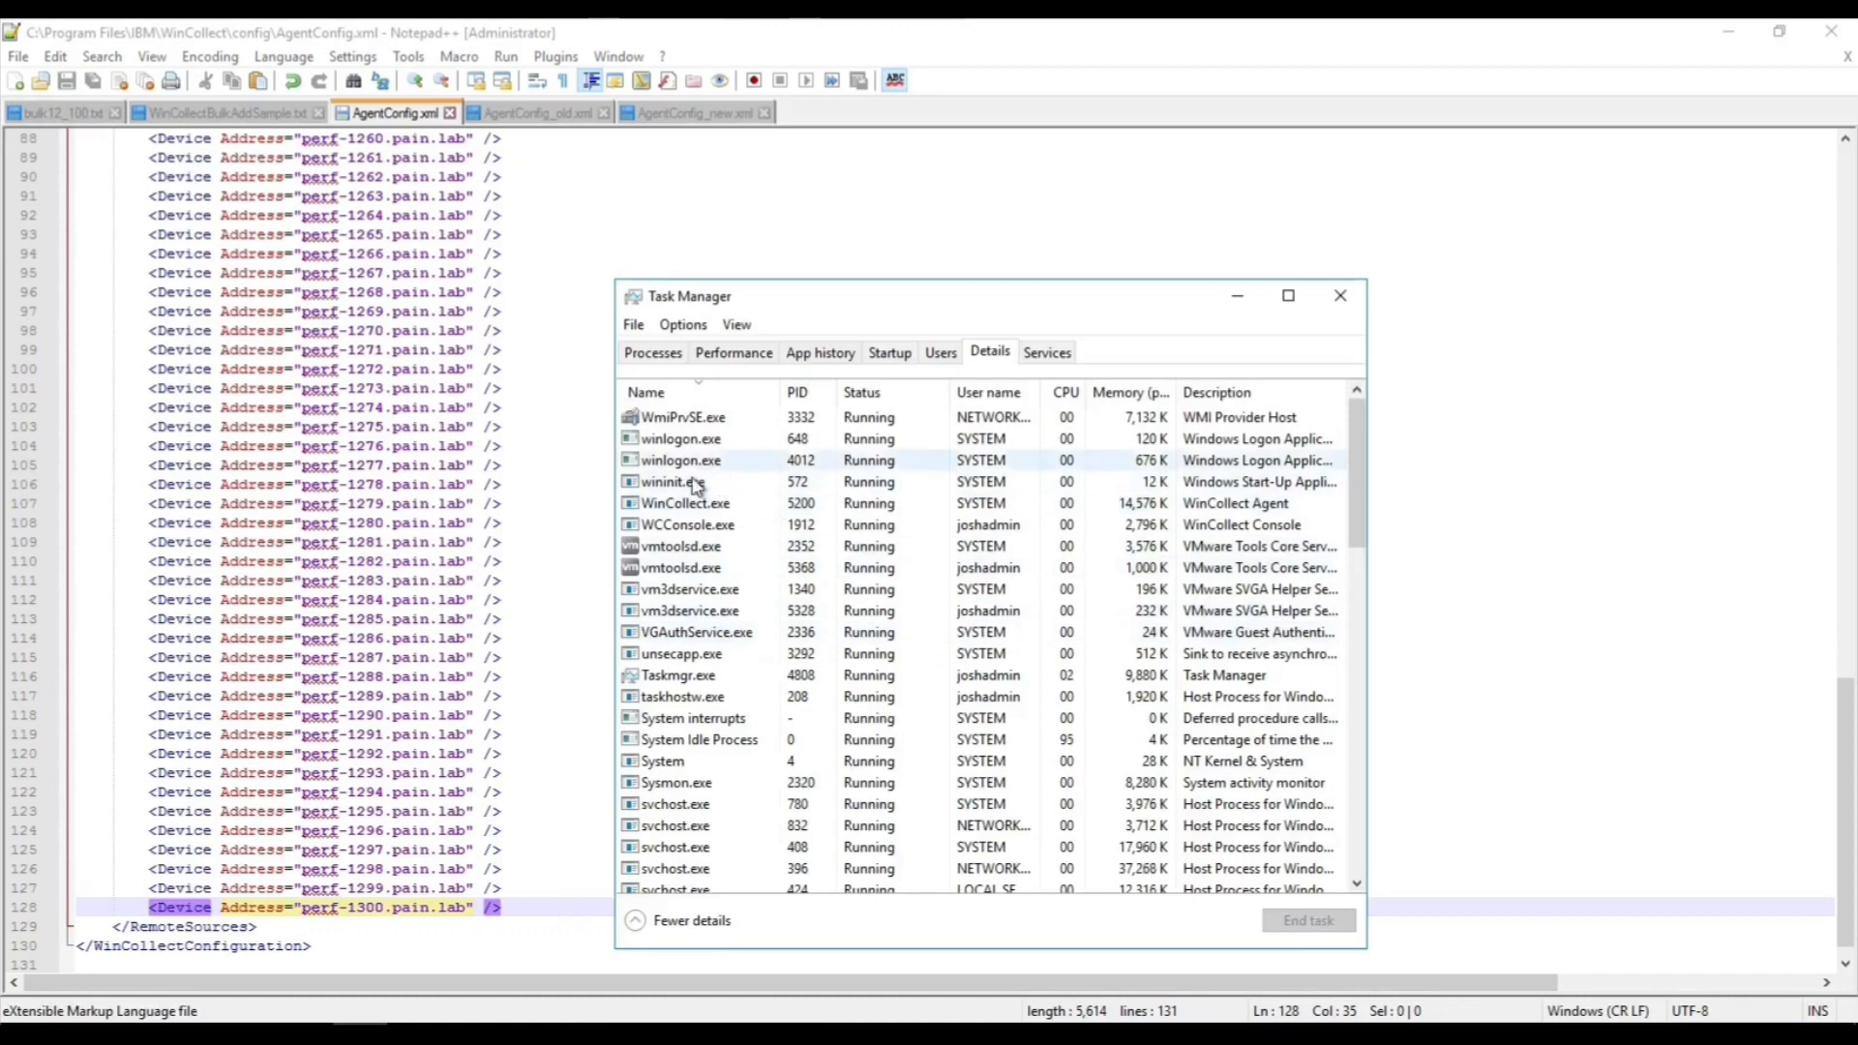
click(1064, 351)
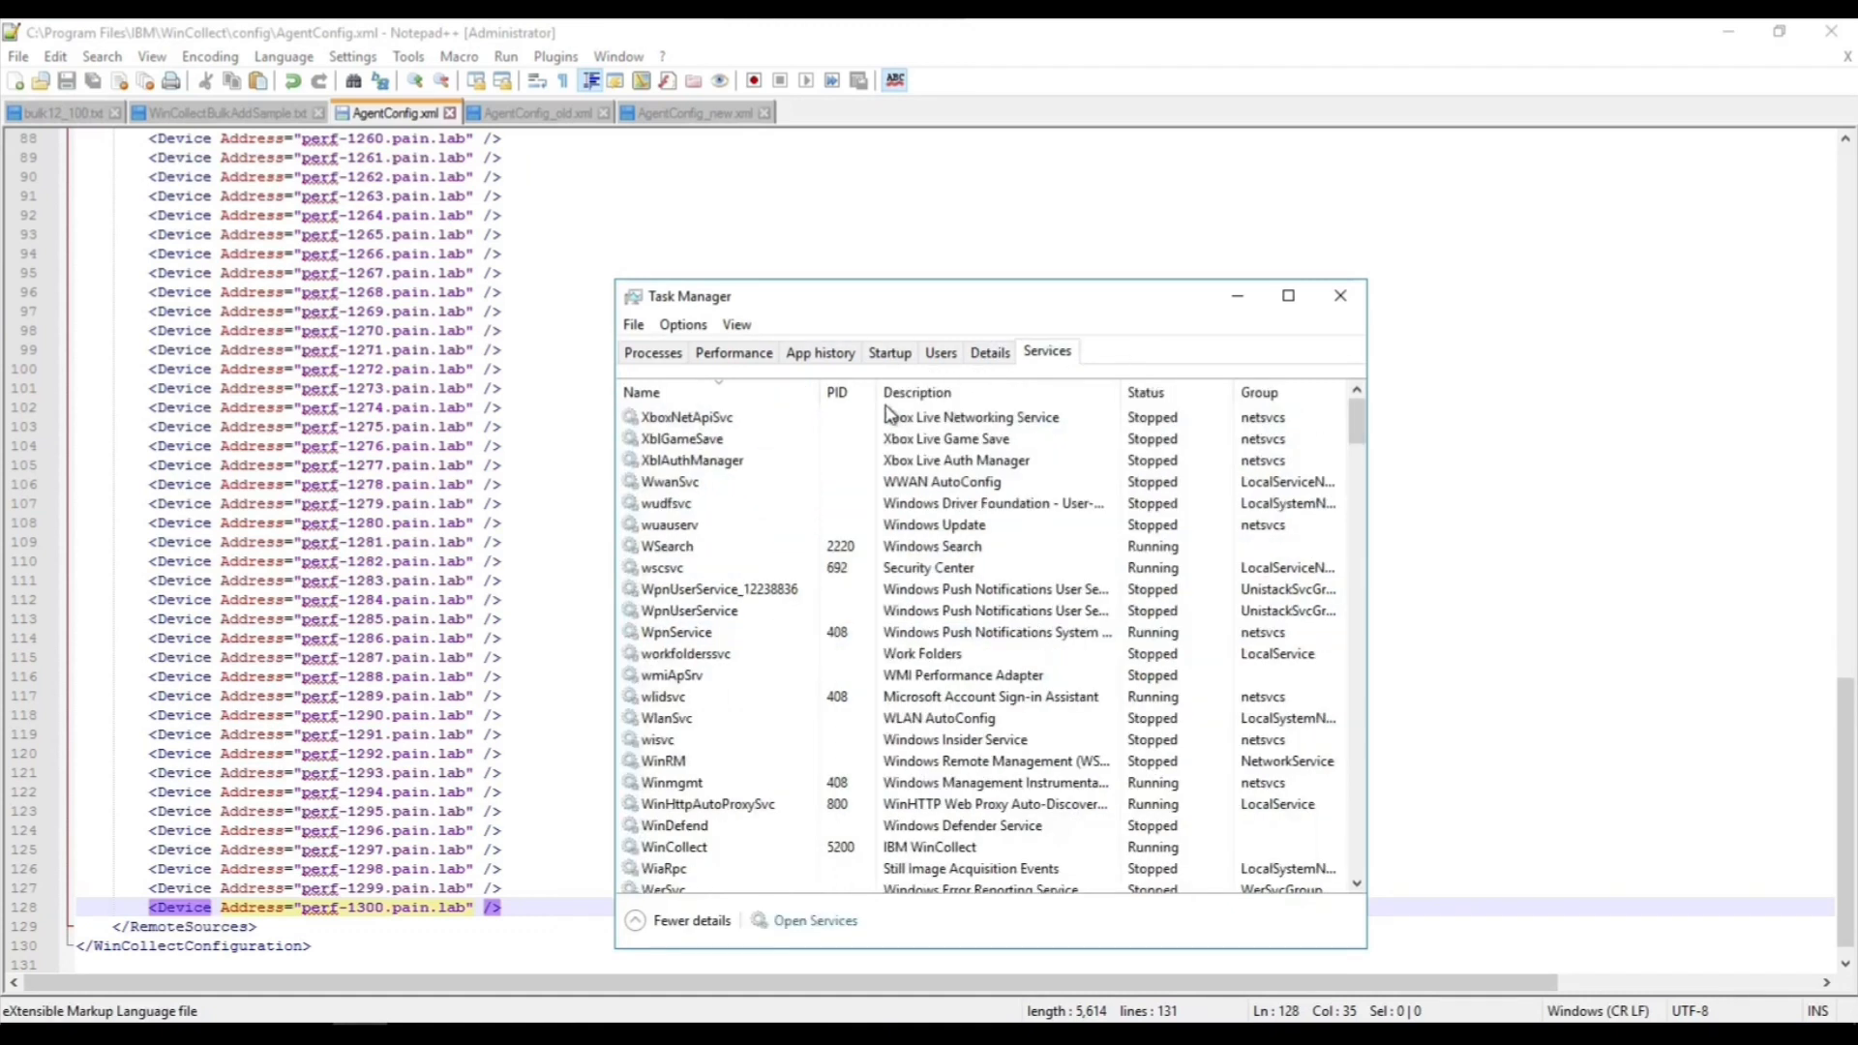
scroll(689, 788, down, 1)
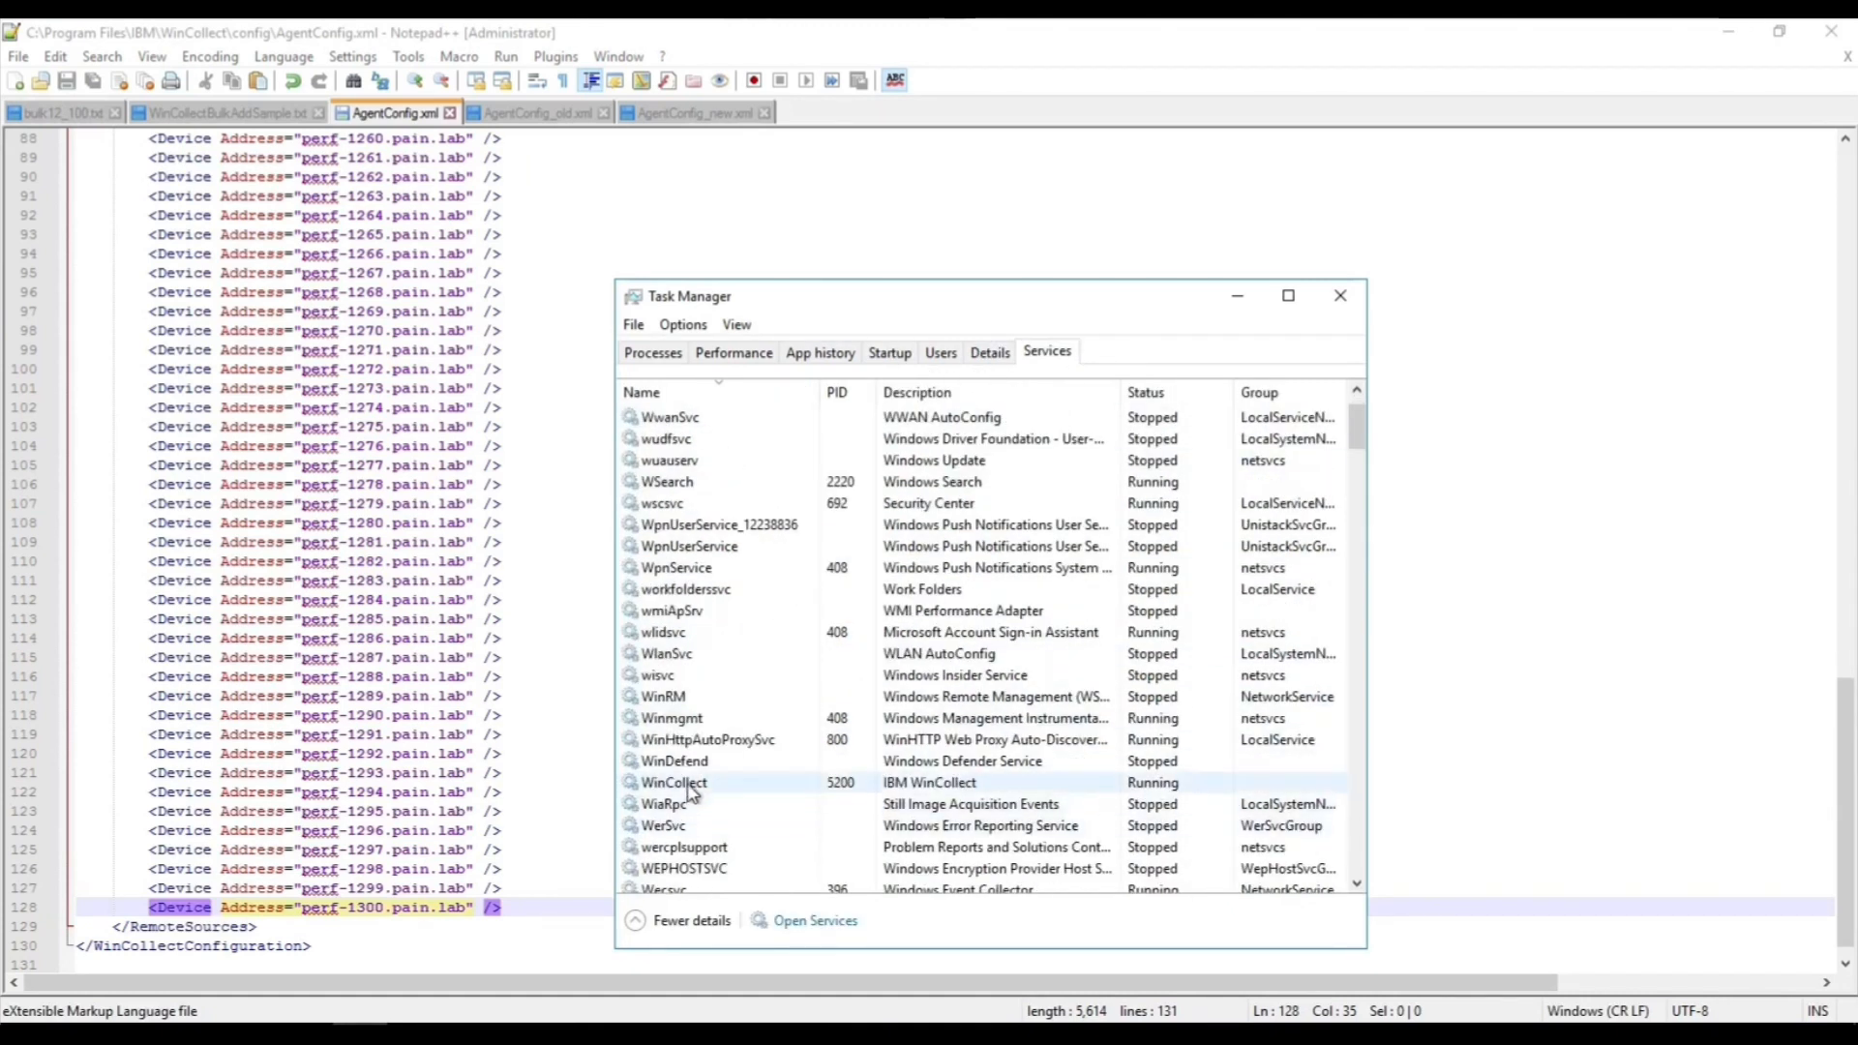
click(697, 783)
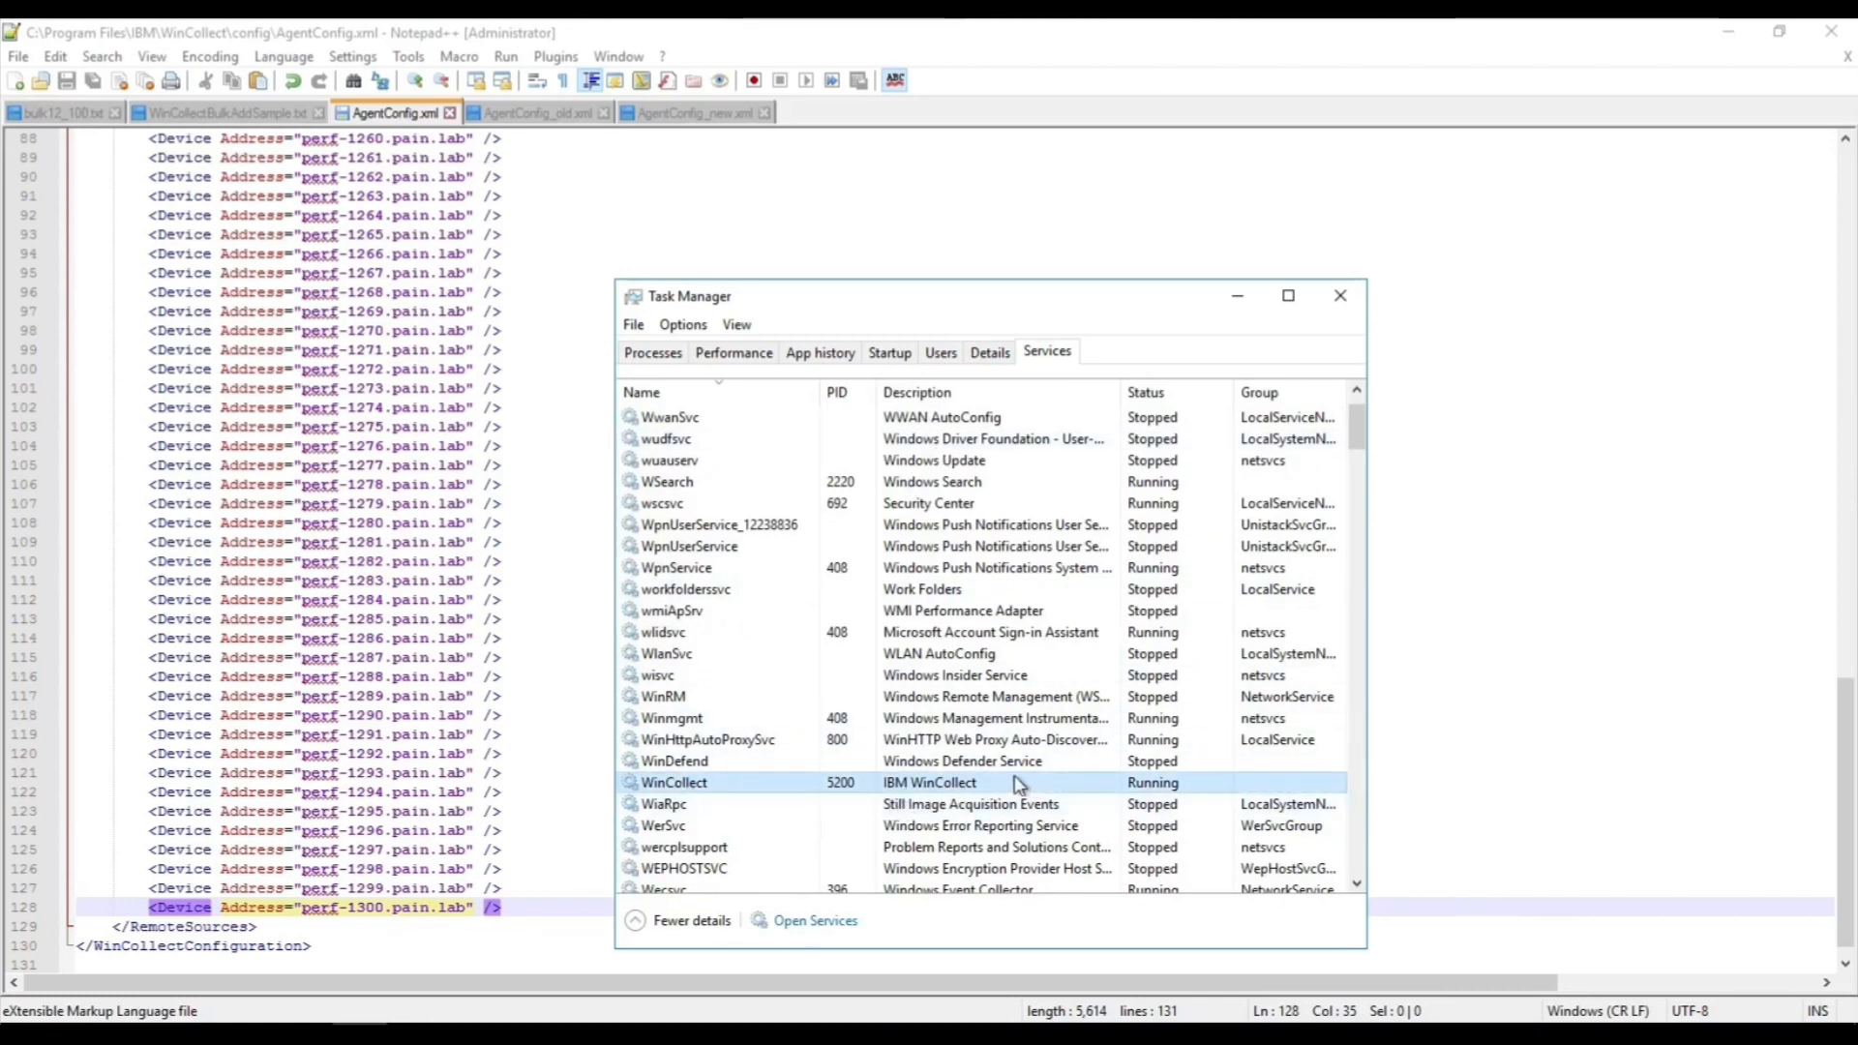
right_click(724, 792)
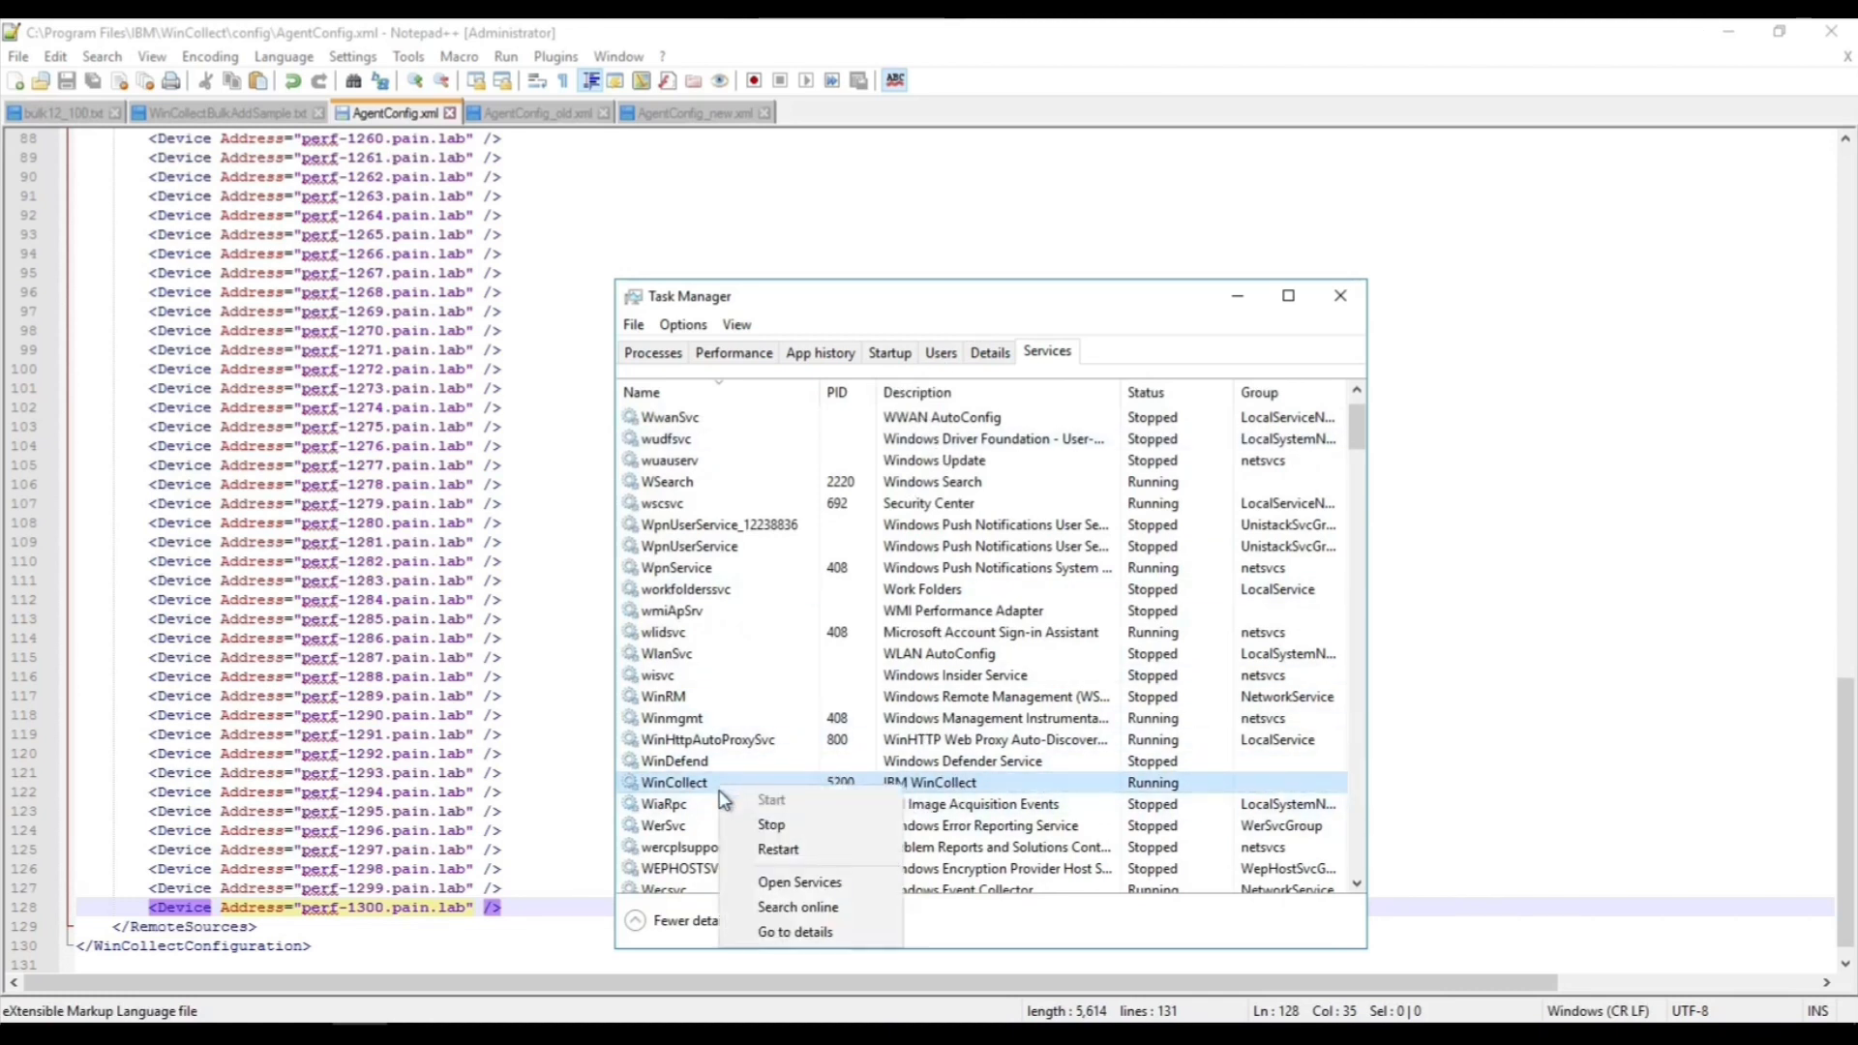
click(758, 848)
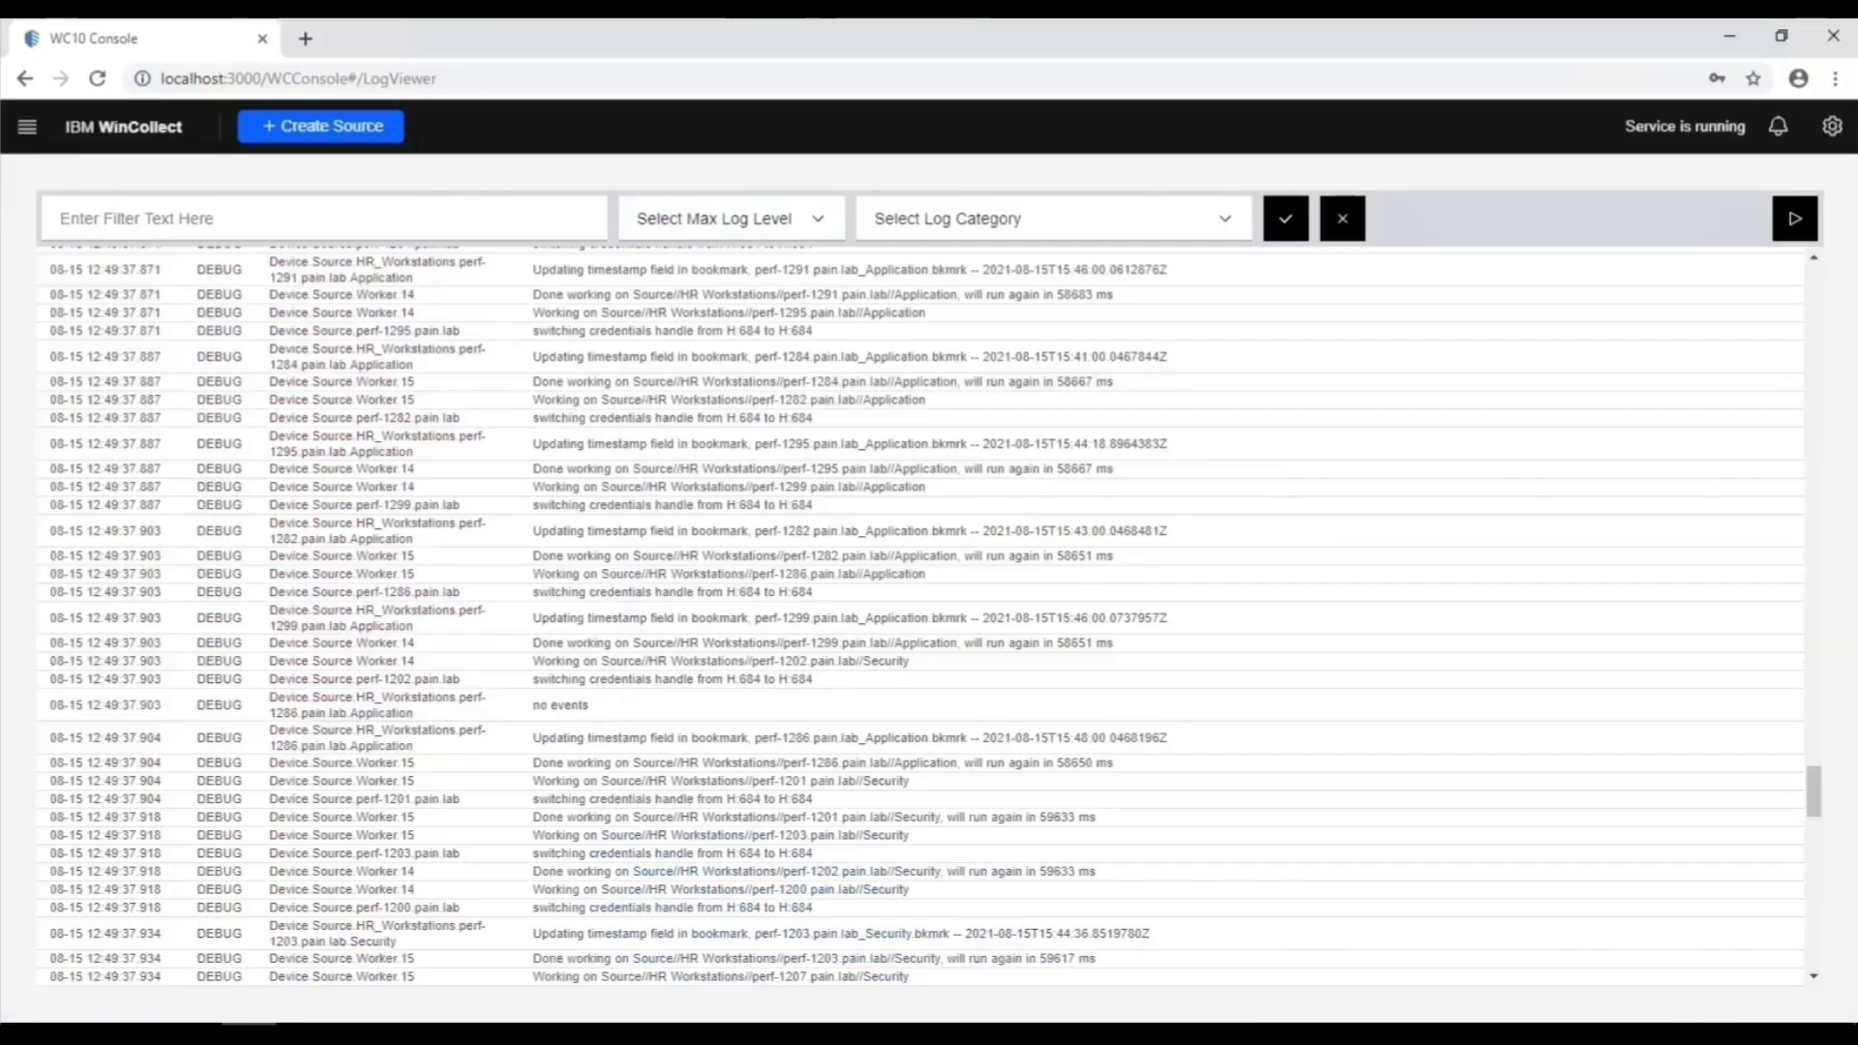
- In the WinCollect console, open the HR Workstations remote source from the agent configuration
click(114, 141)
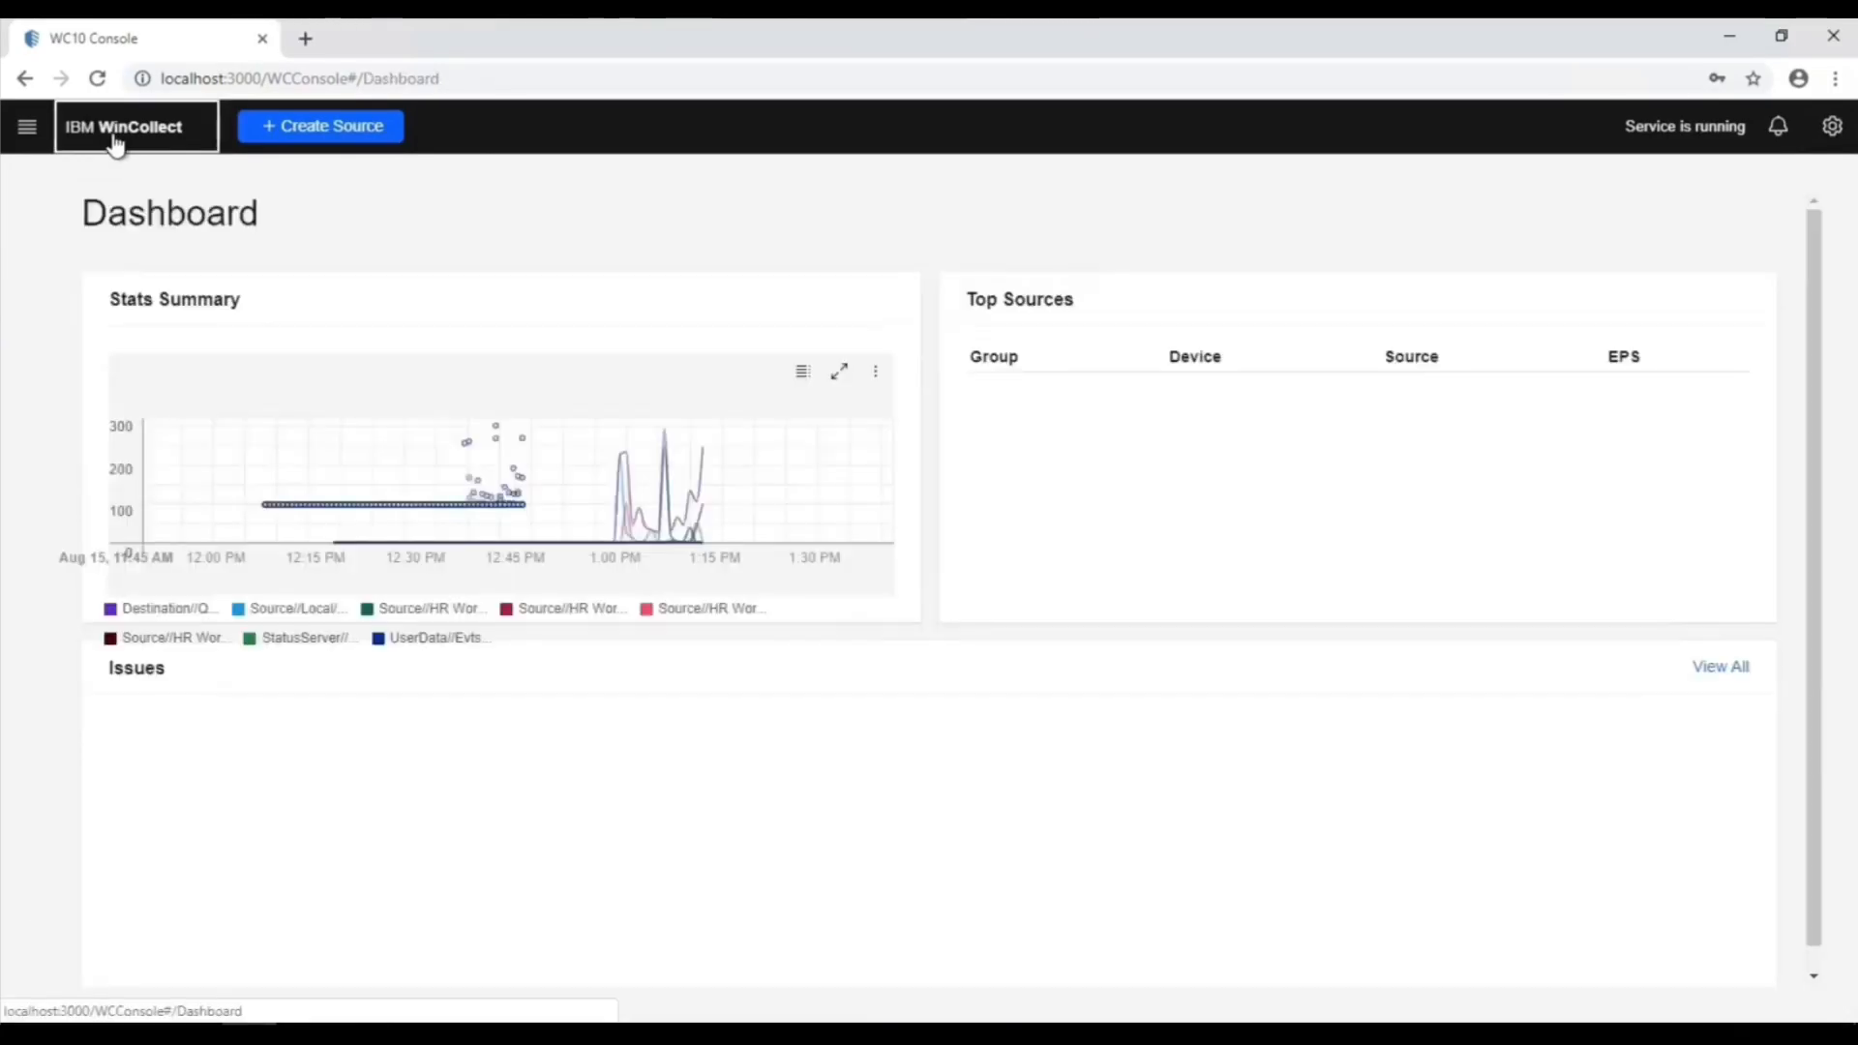
click(27, 130)
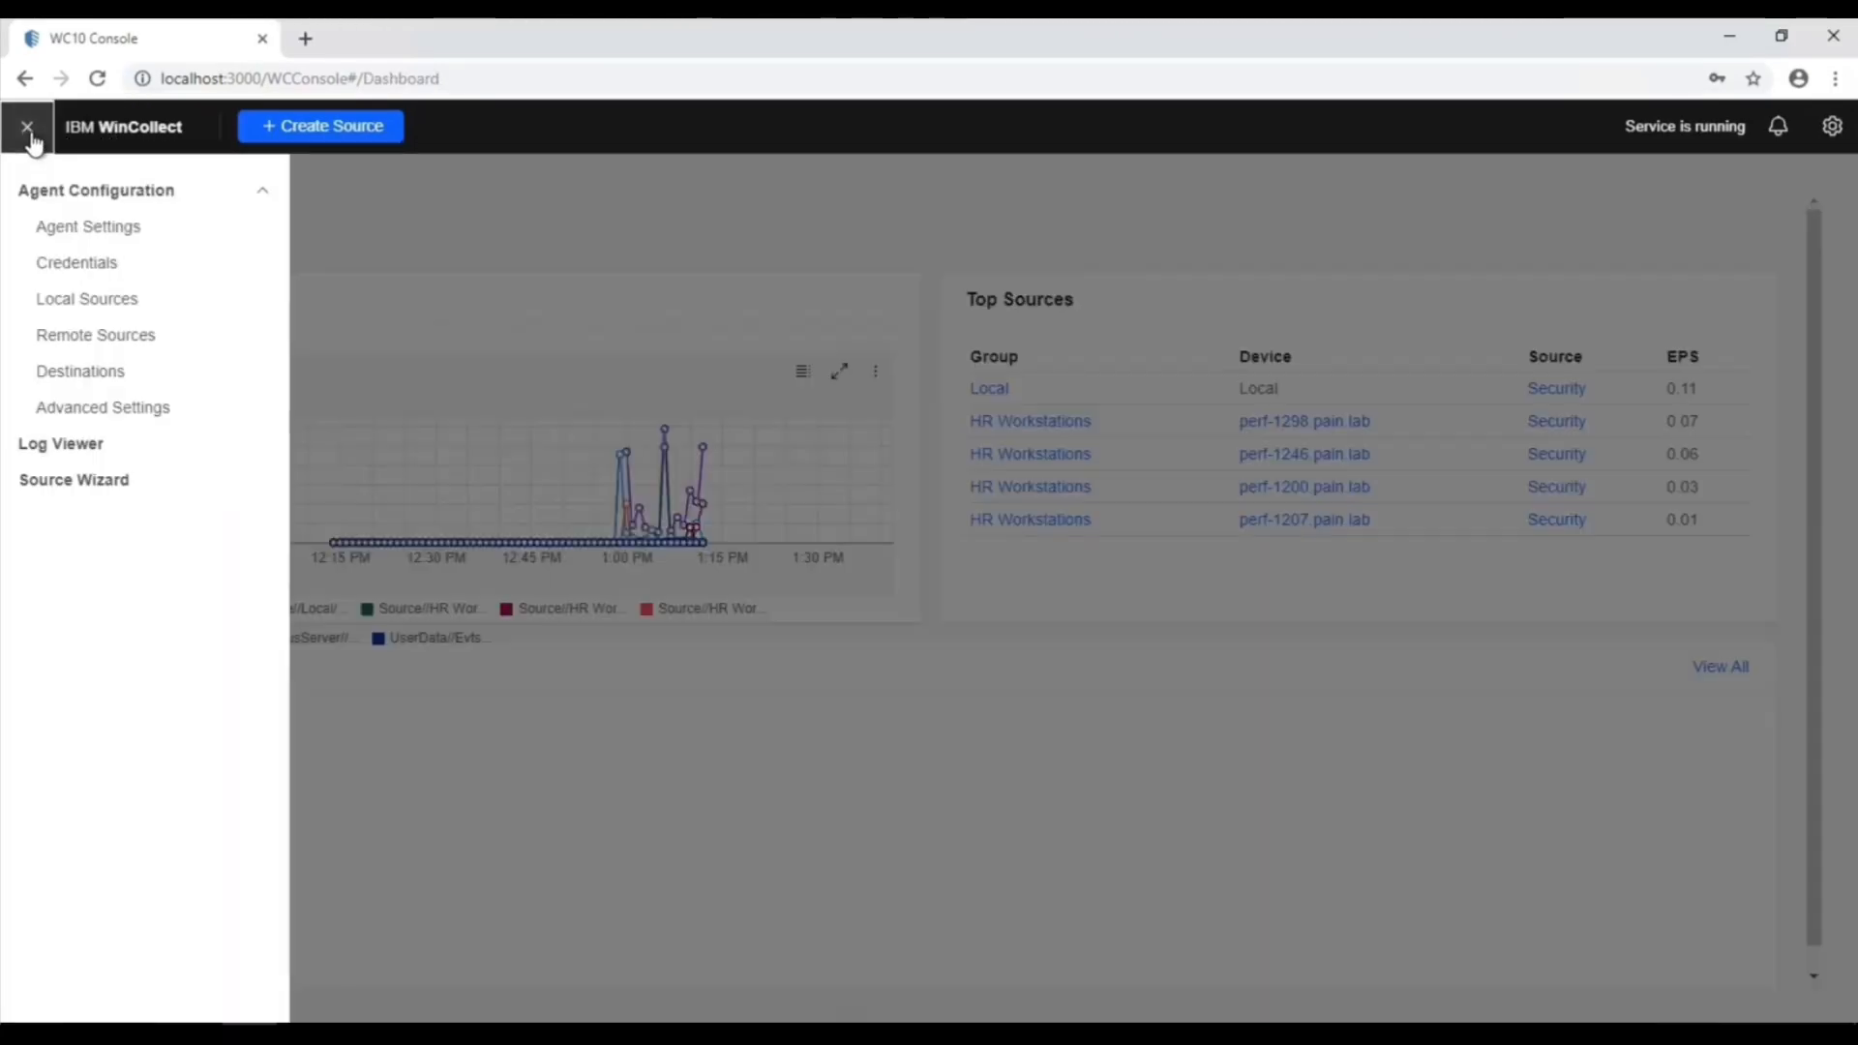
click(77, 306)
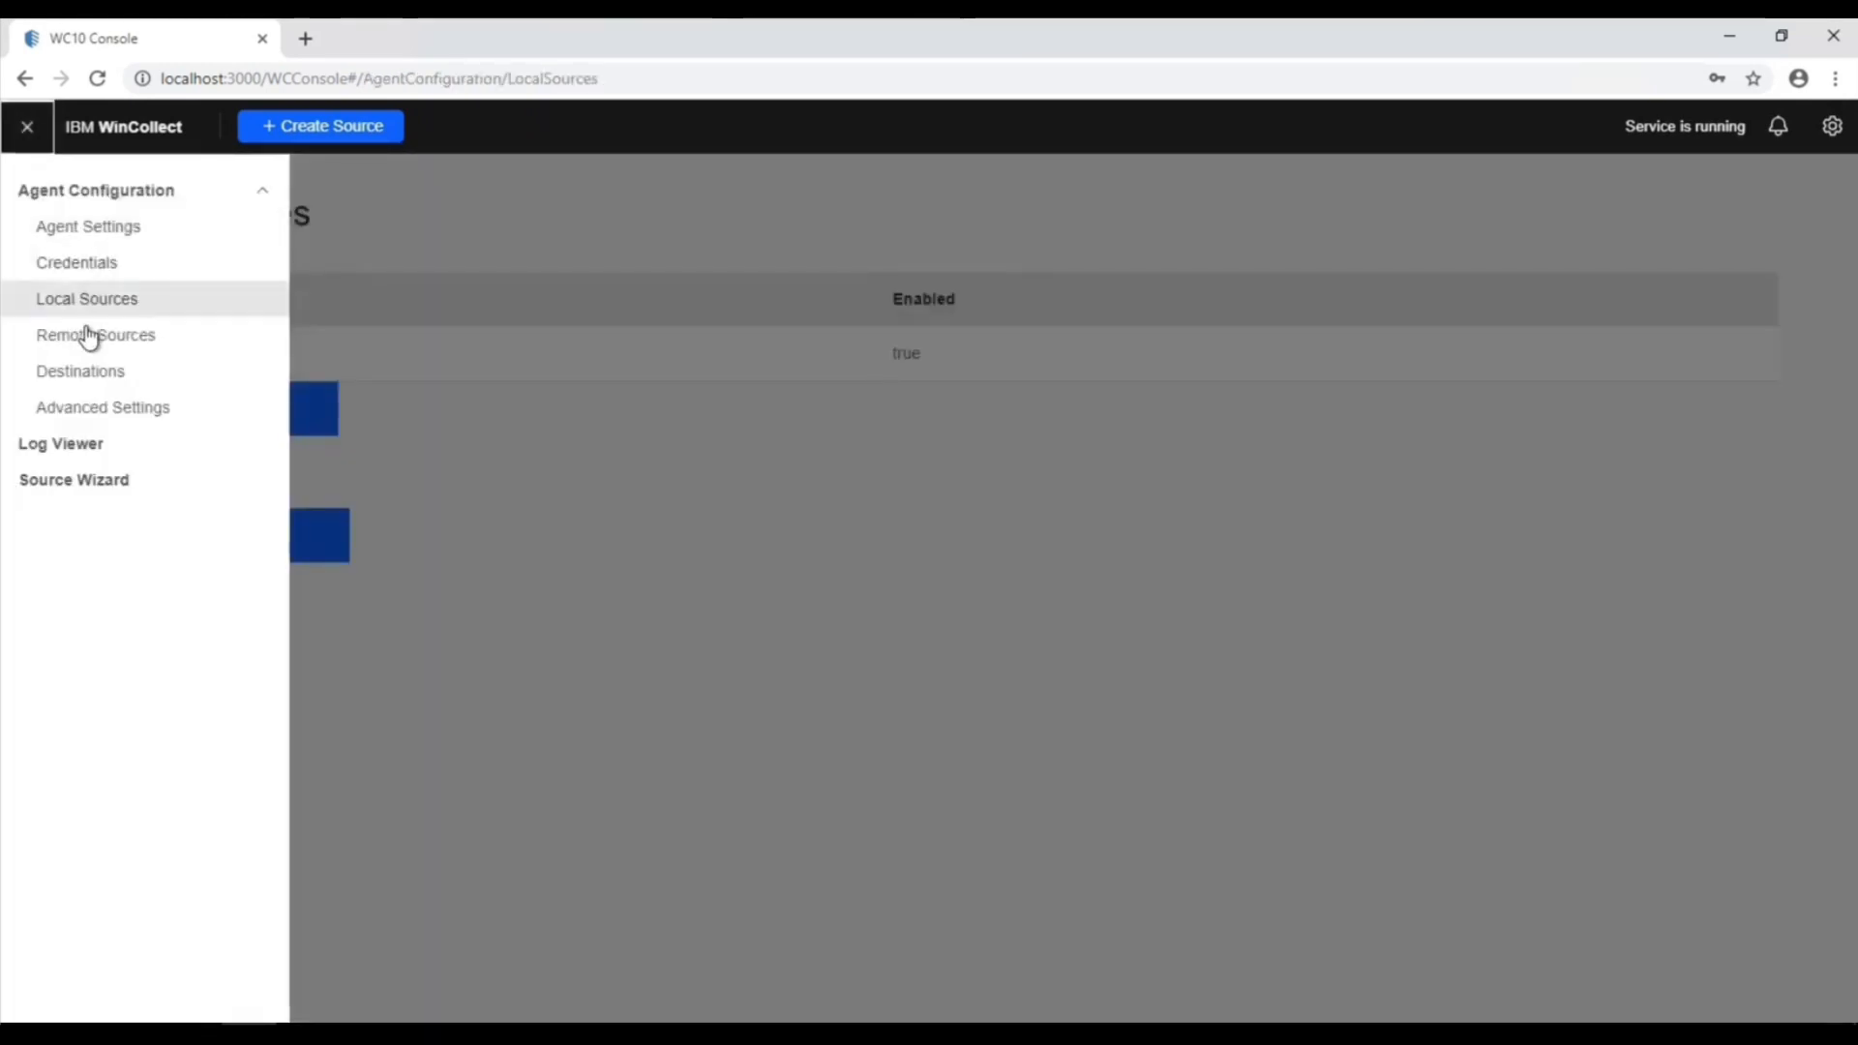
click(87, 334)
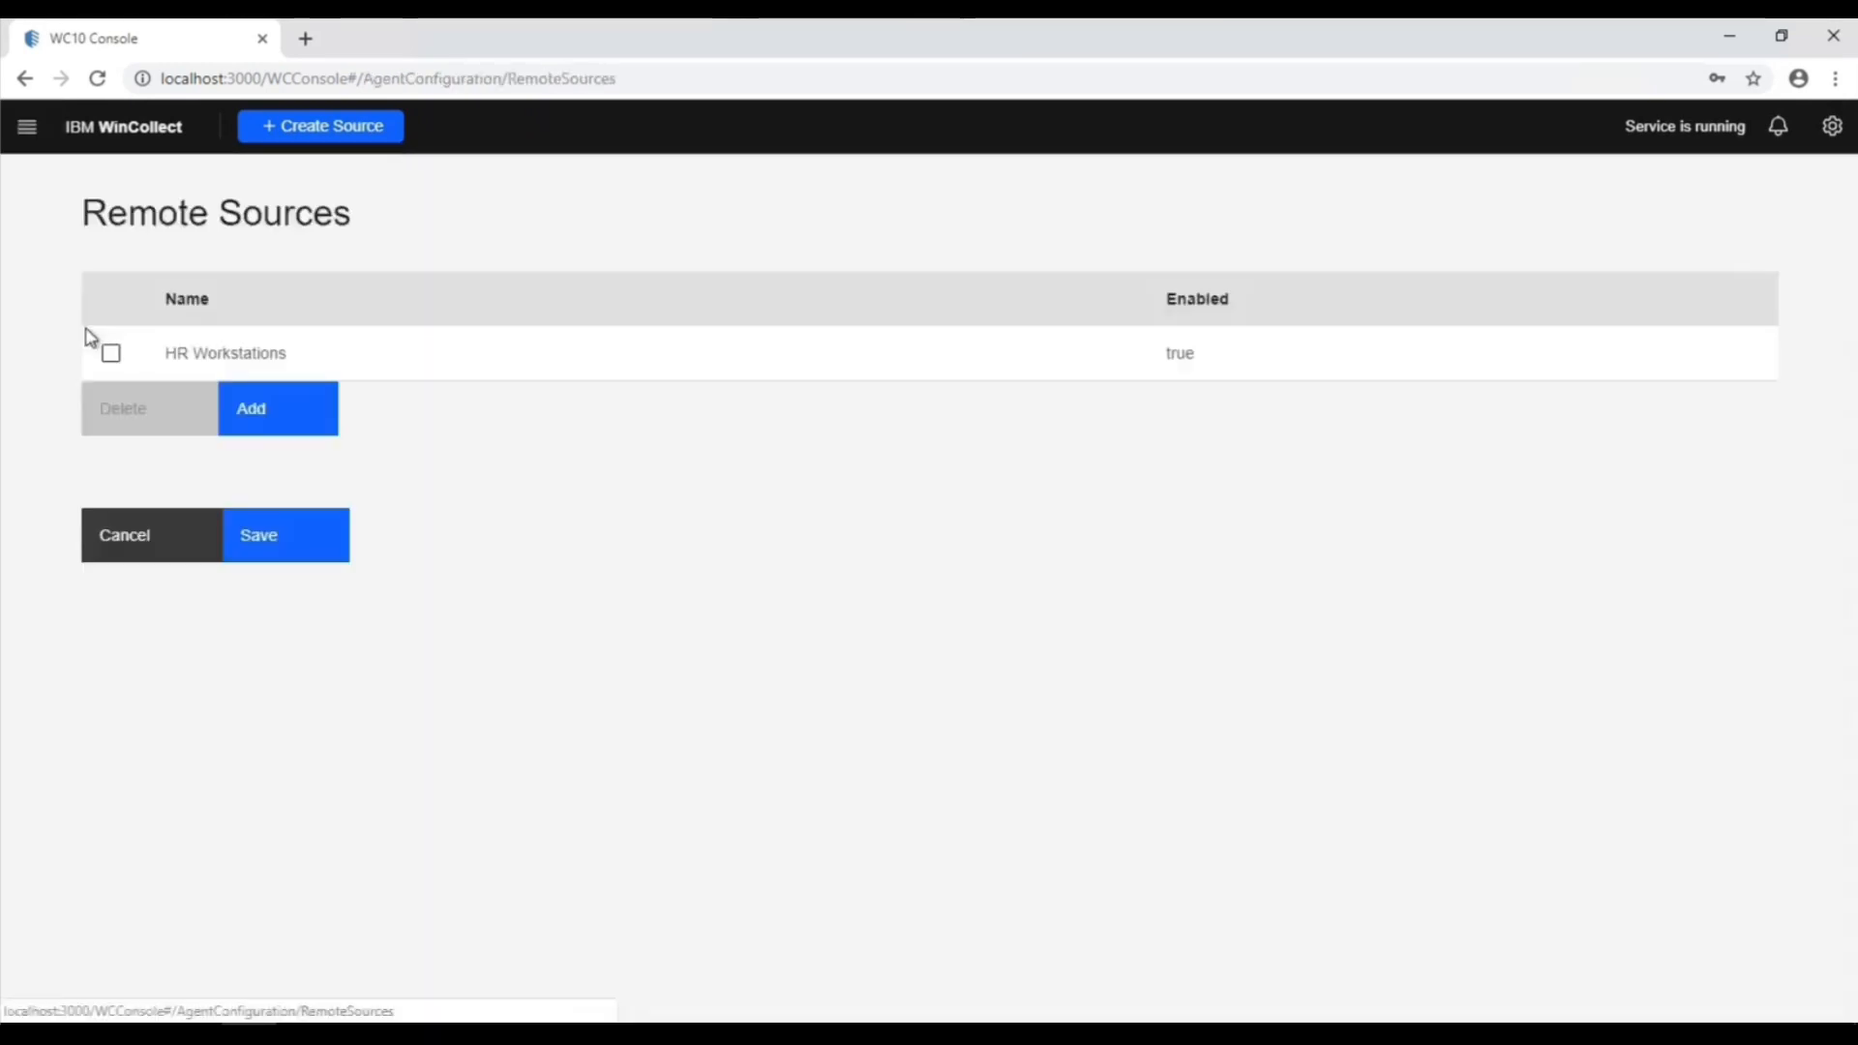
click(281, 356)
- Delete the perf-1299.pain.lab source device from HR Workstations and apply the pending changes
scroll(414, 674, down, 3)
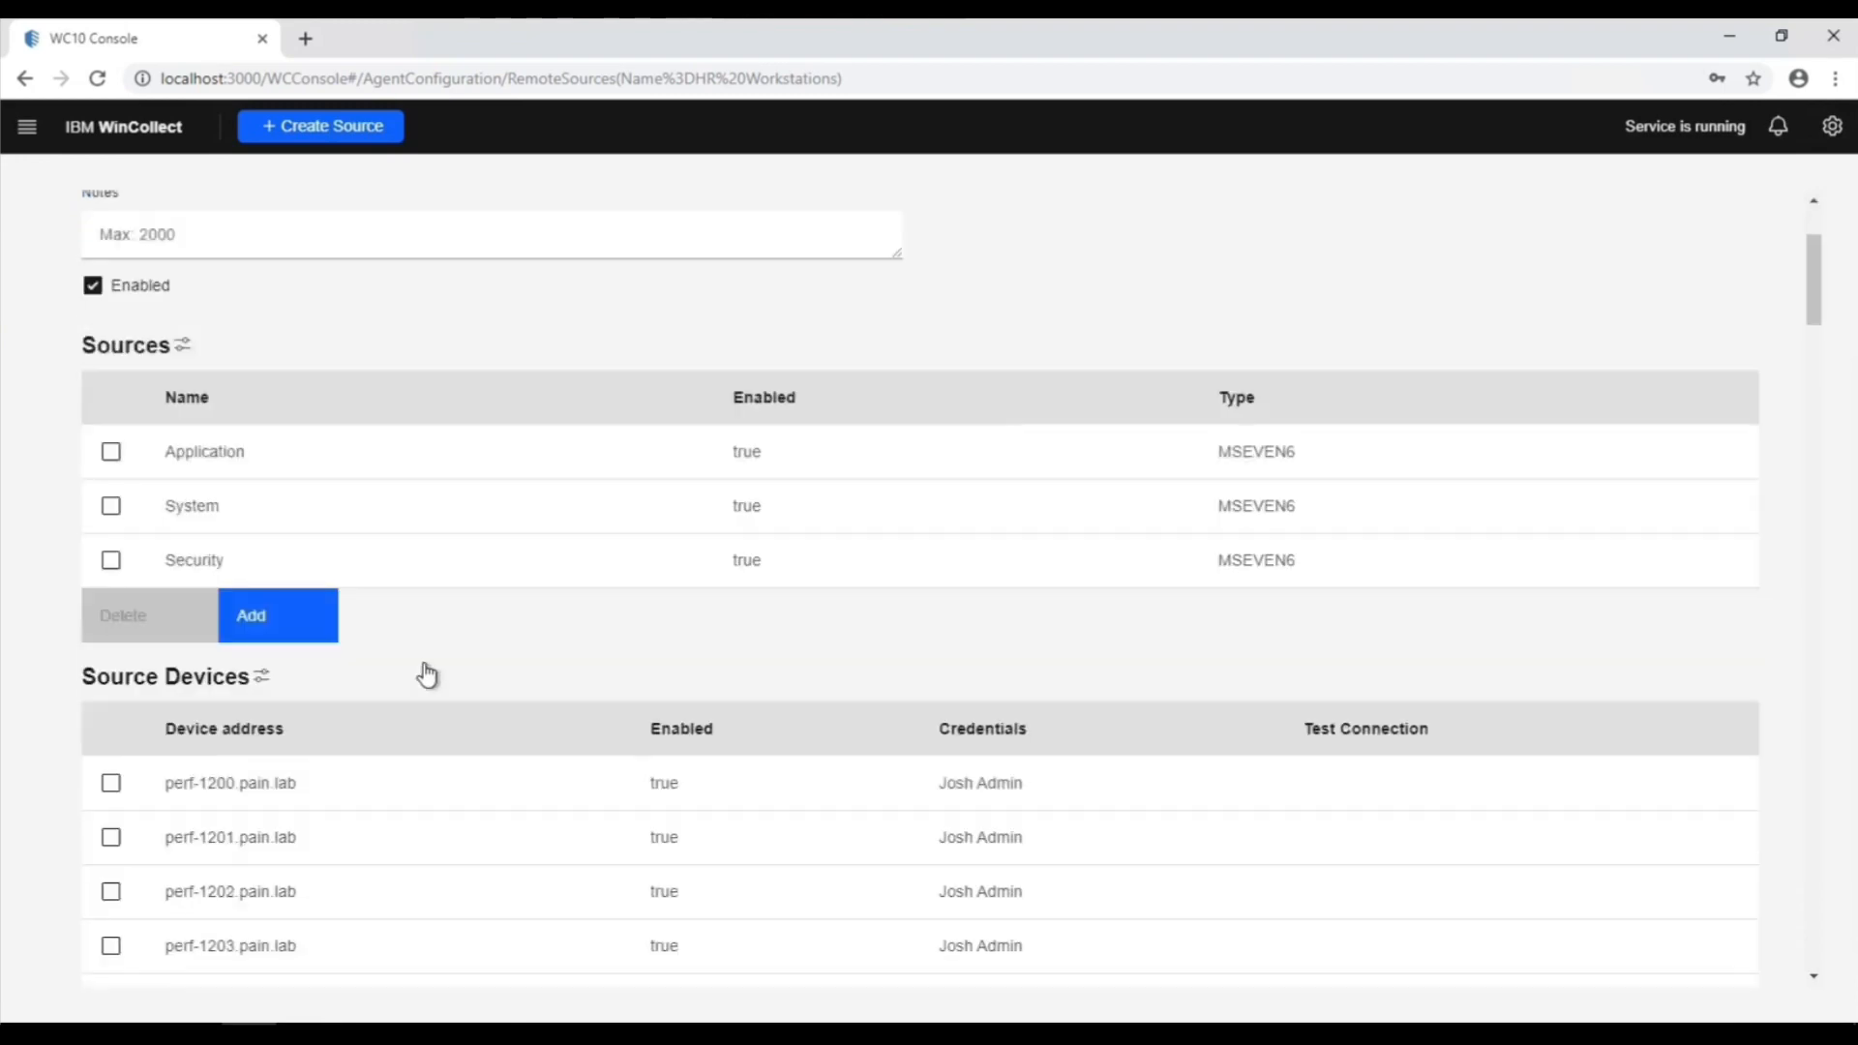
scroll(416, 668, down, 20)
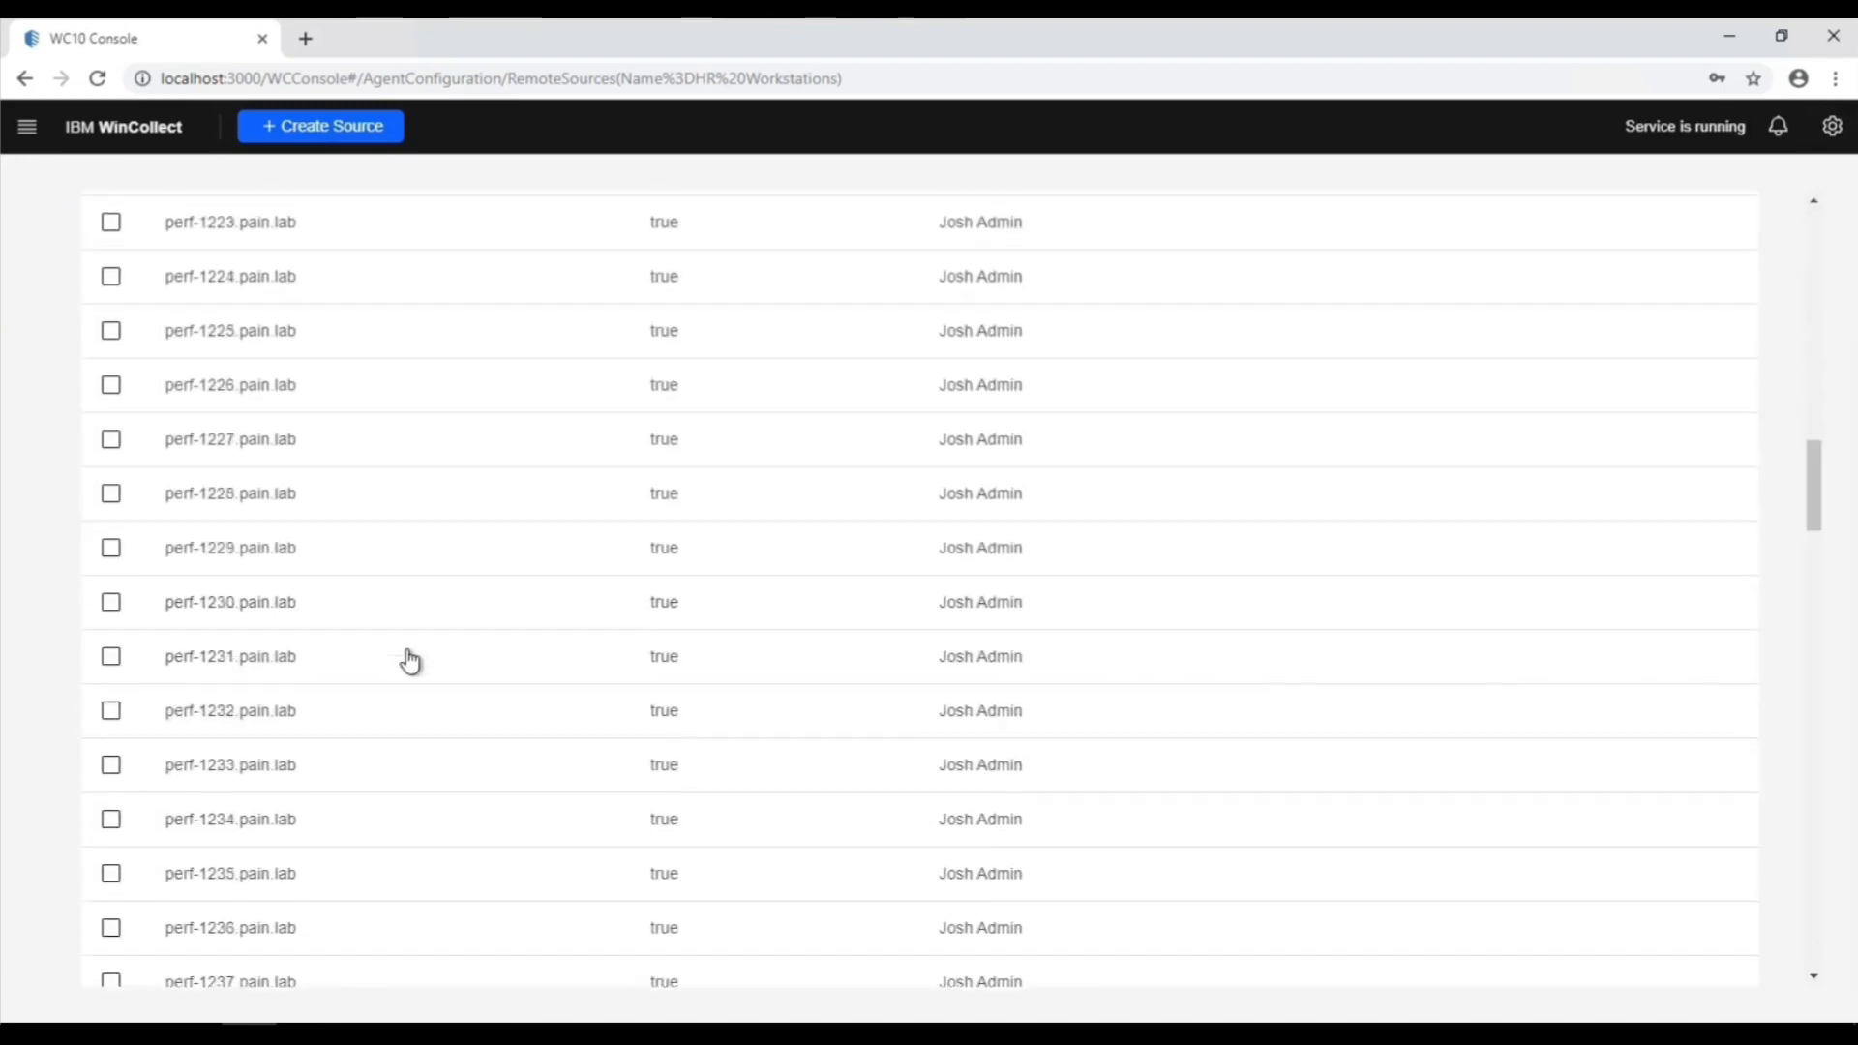
scroll(407, 657, up, 20)
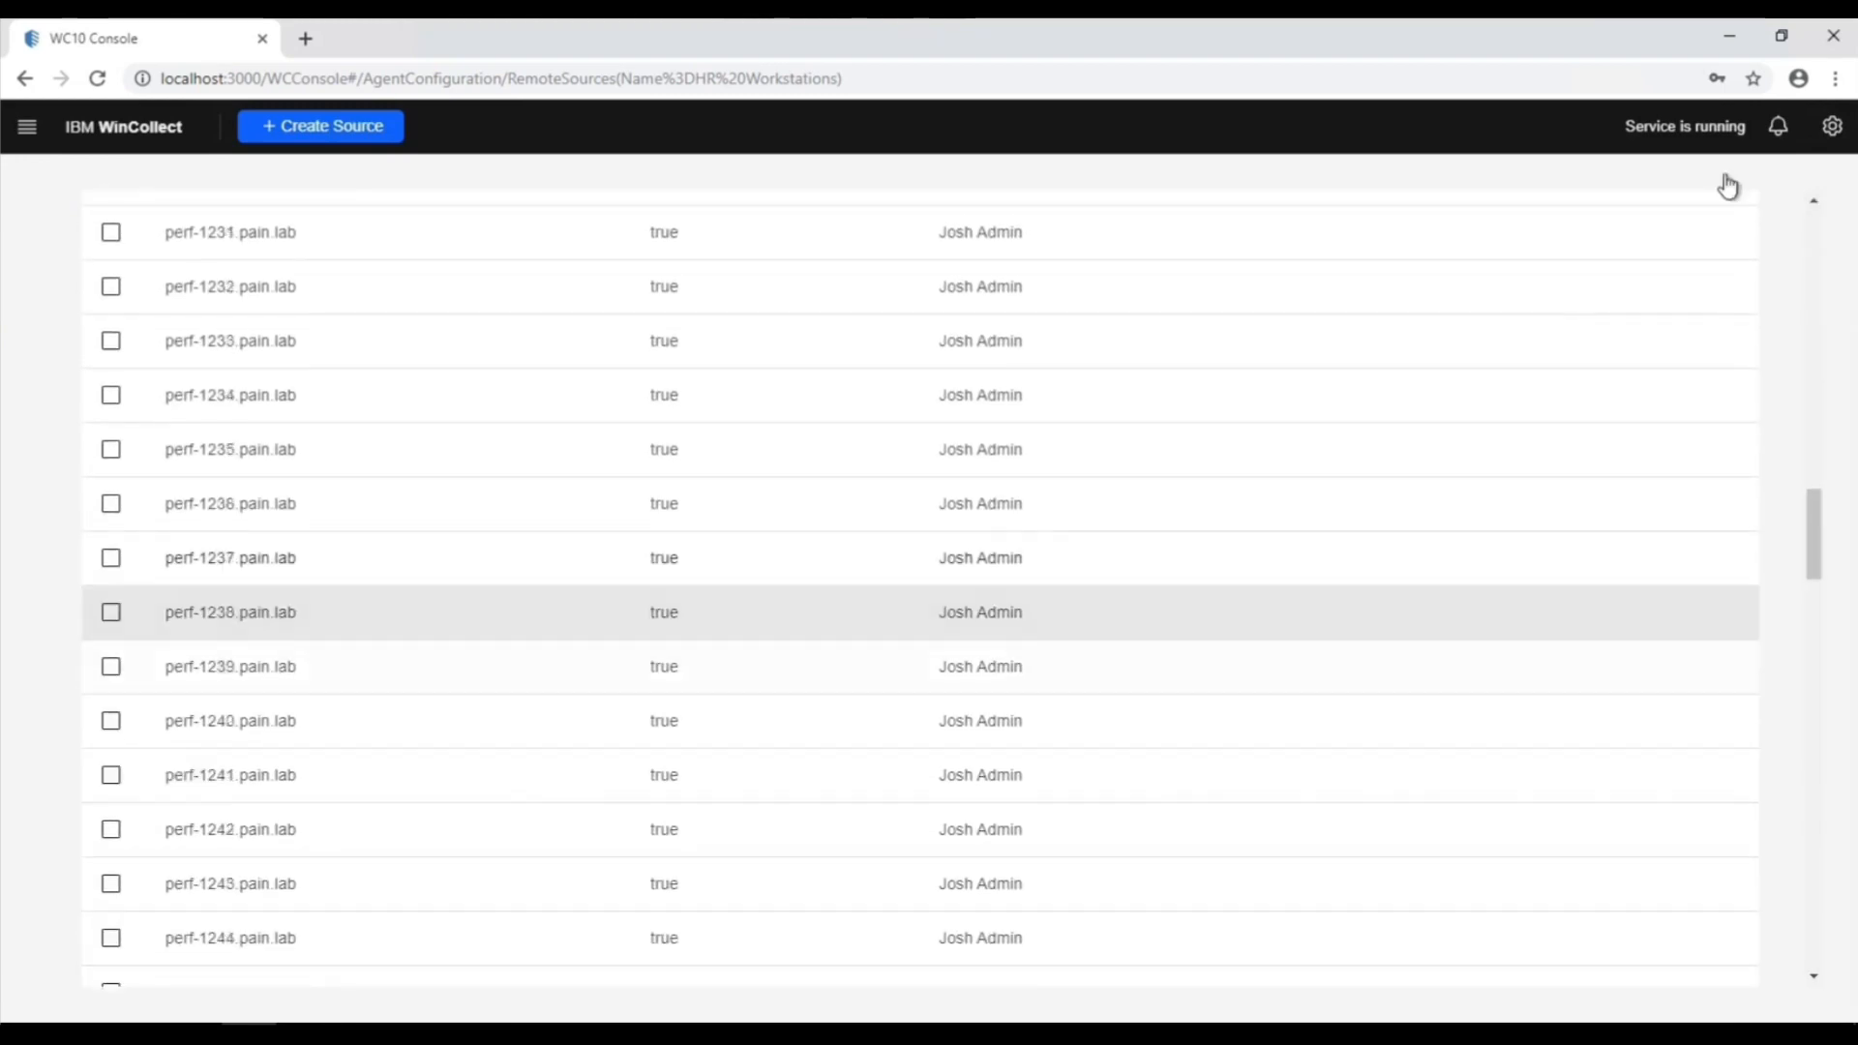
scroll(193, 638, down, 5)
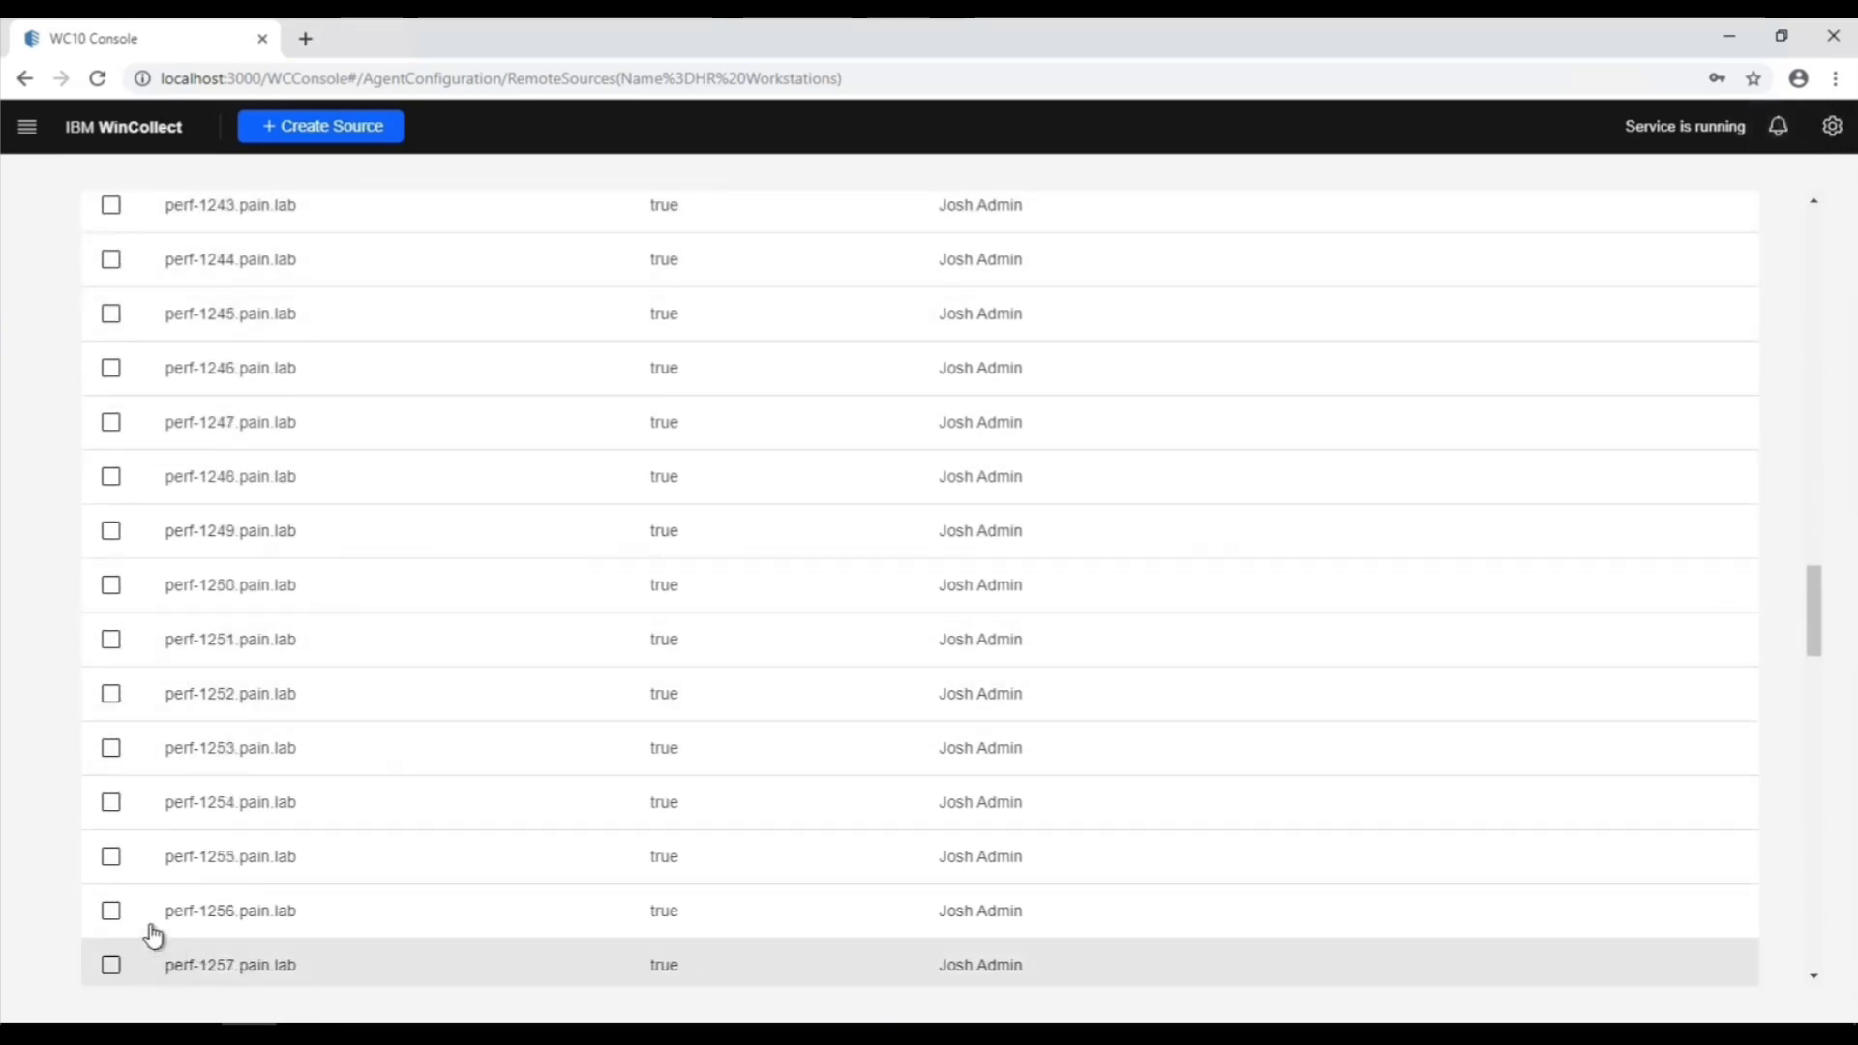
scroll(152, 937, down, 20)
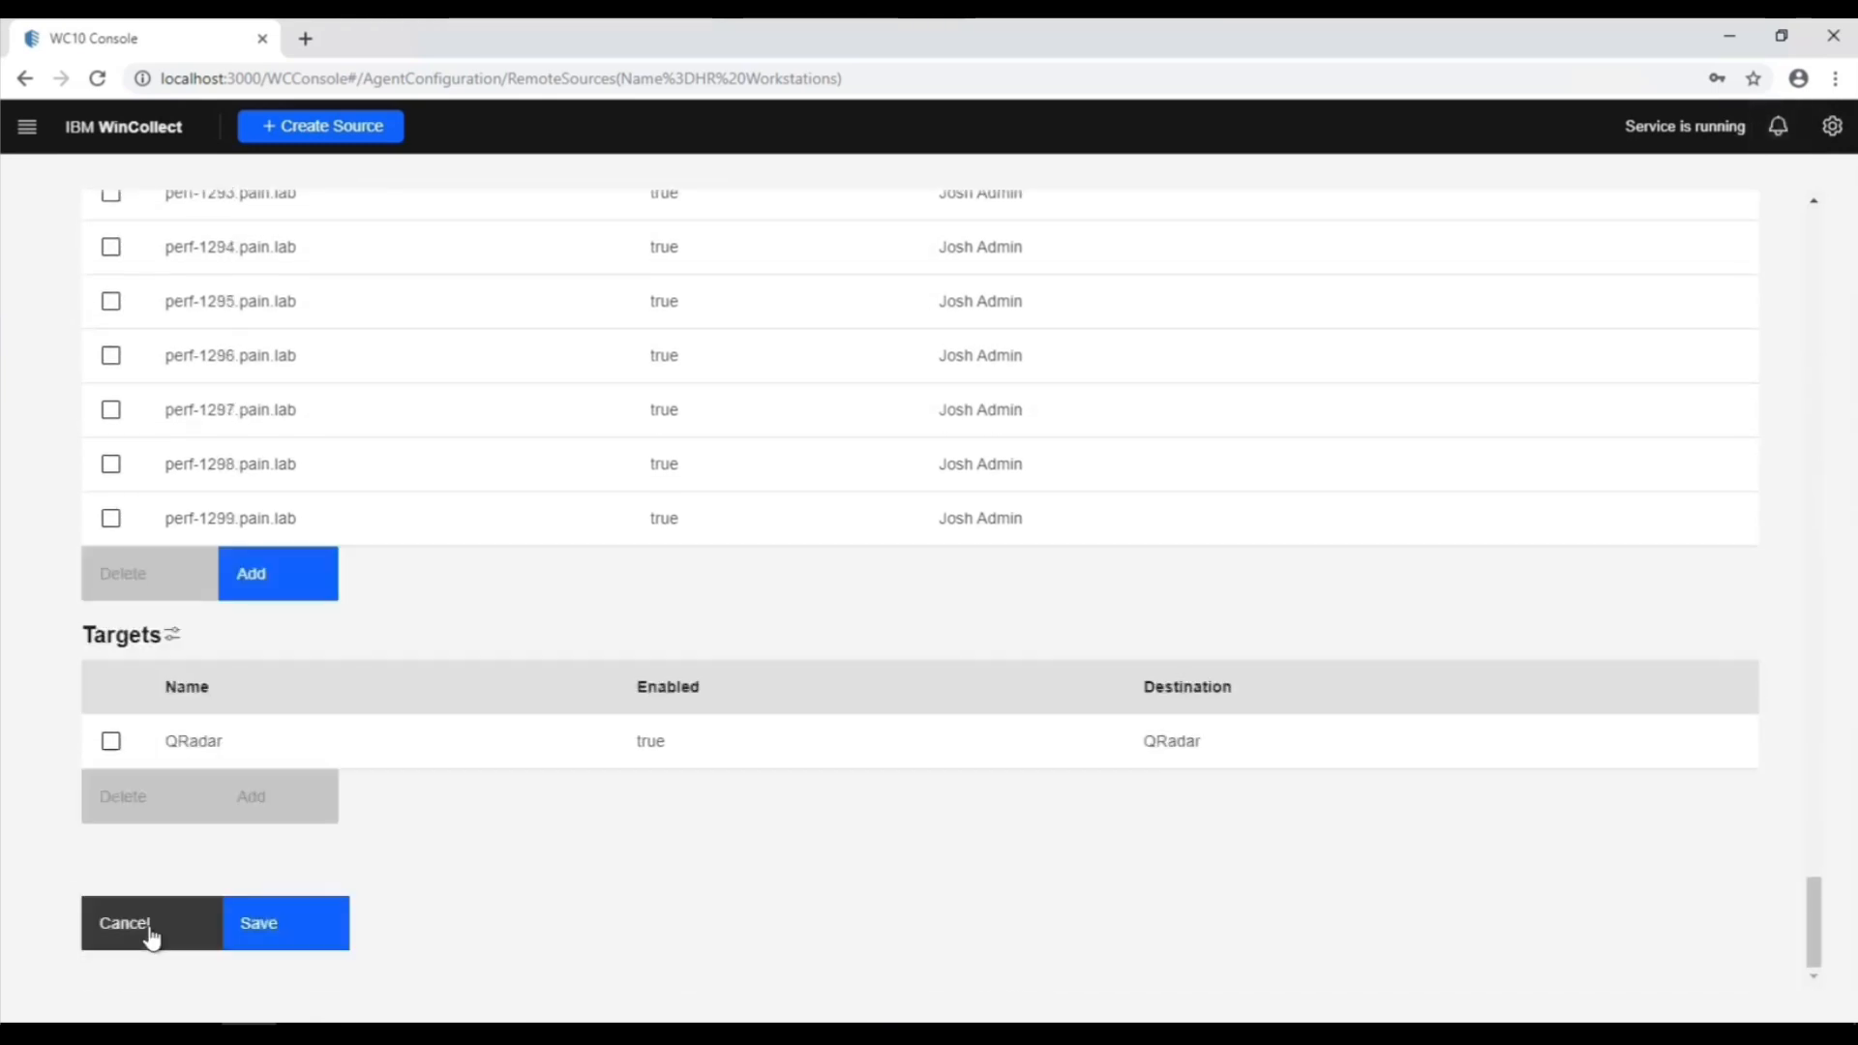
click(114, 523)
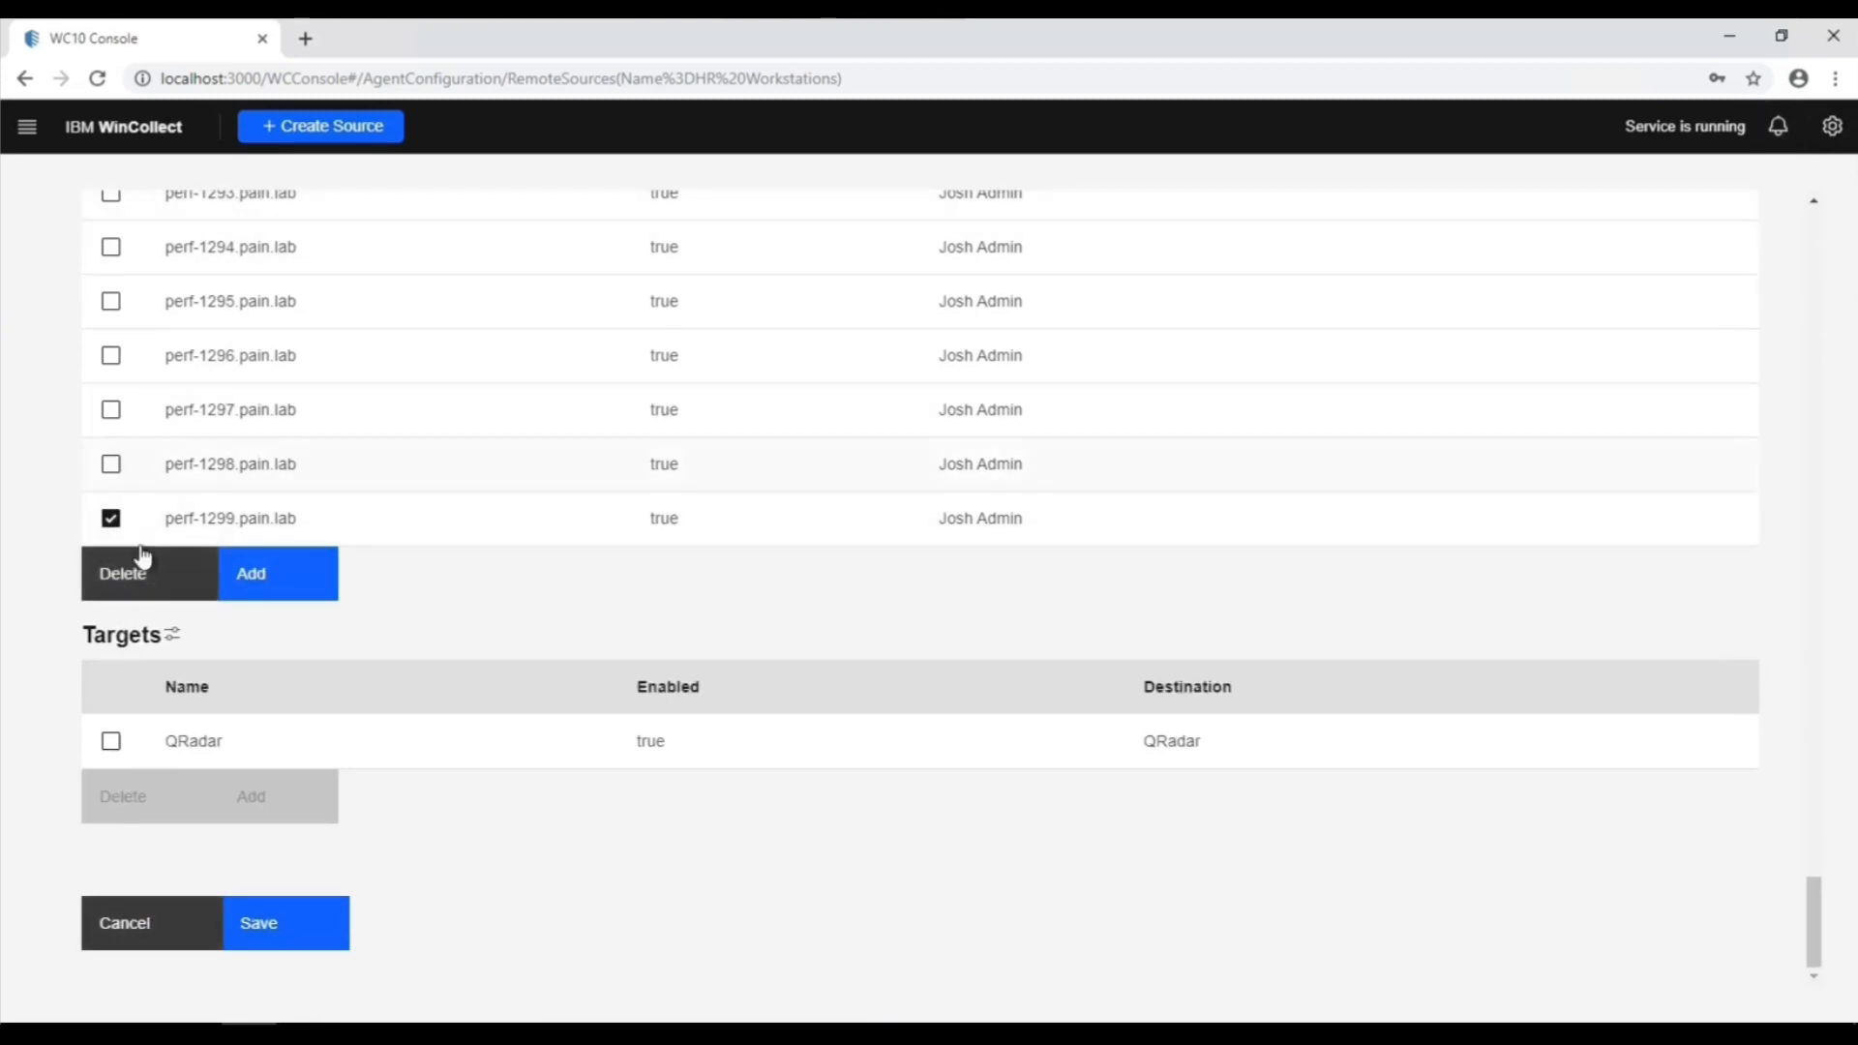
click(142, 575)
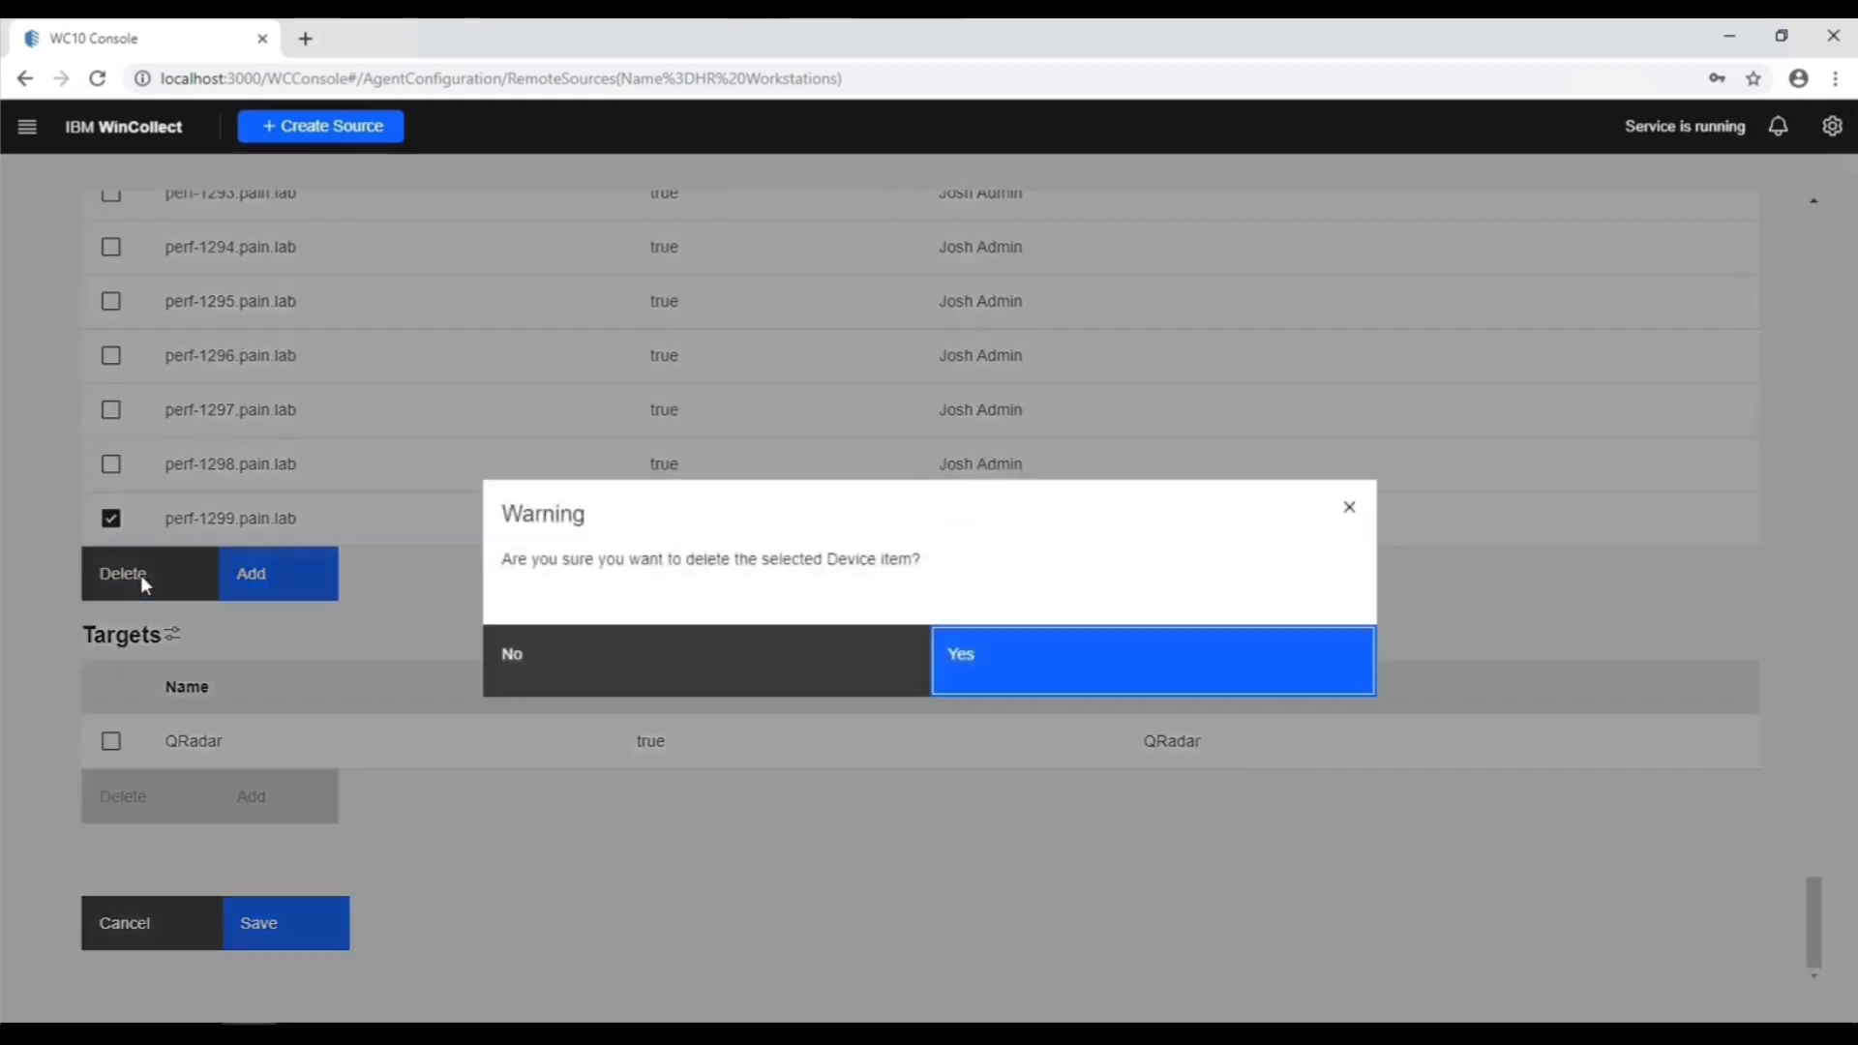
click(1090, 679)
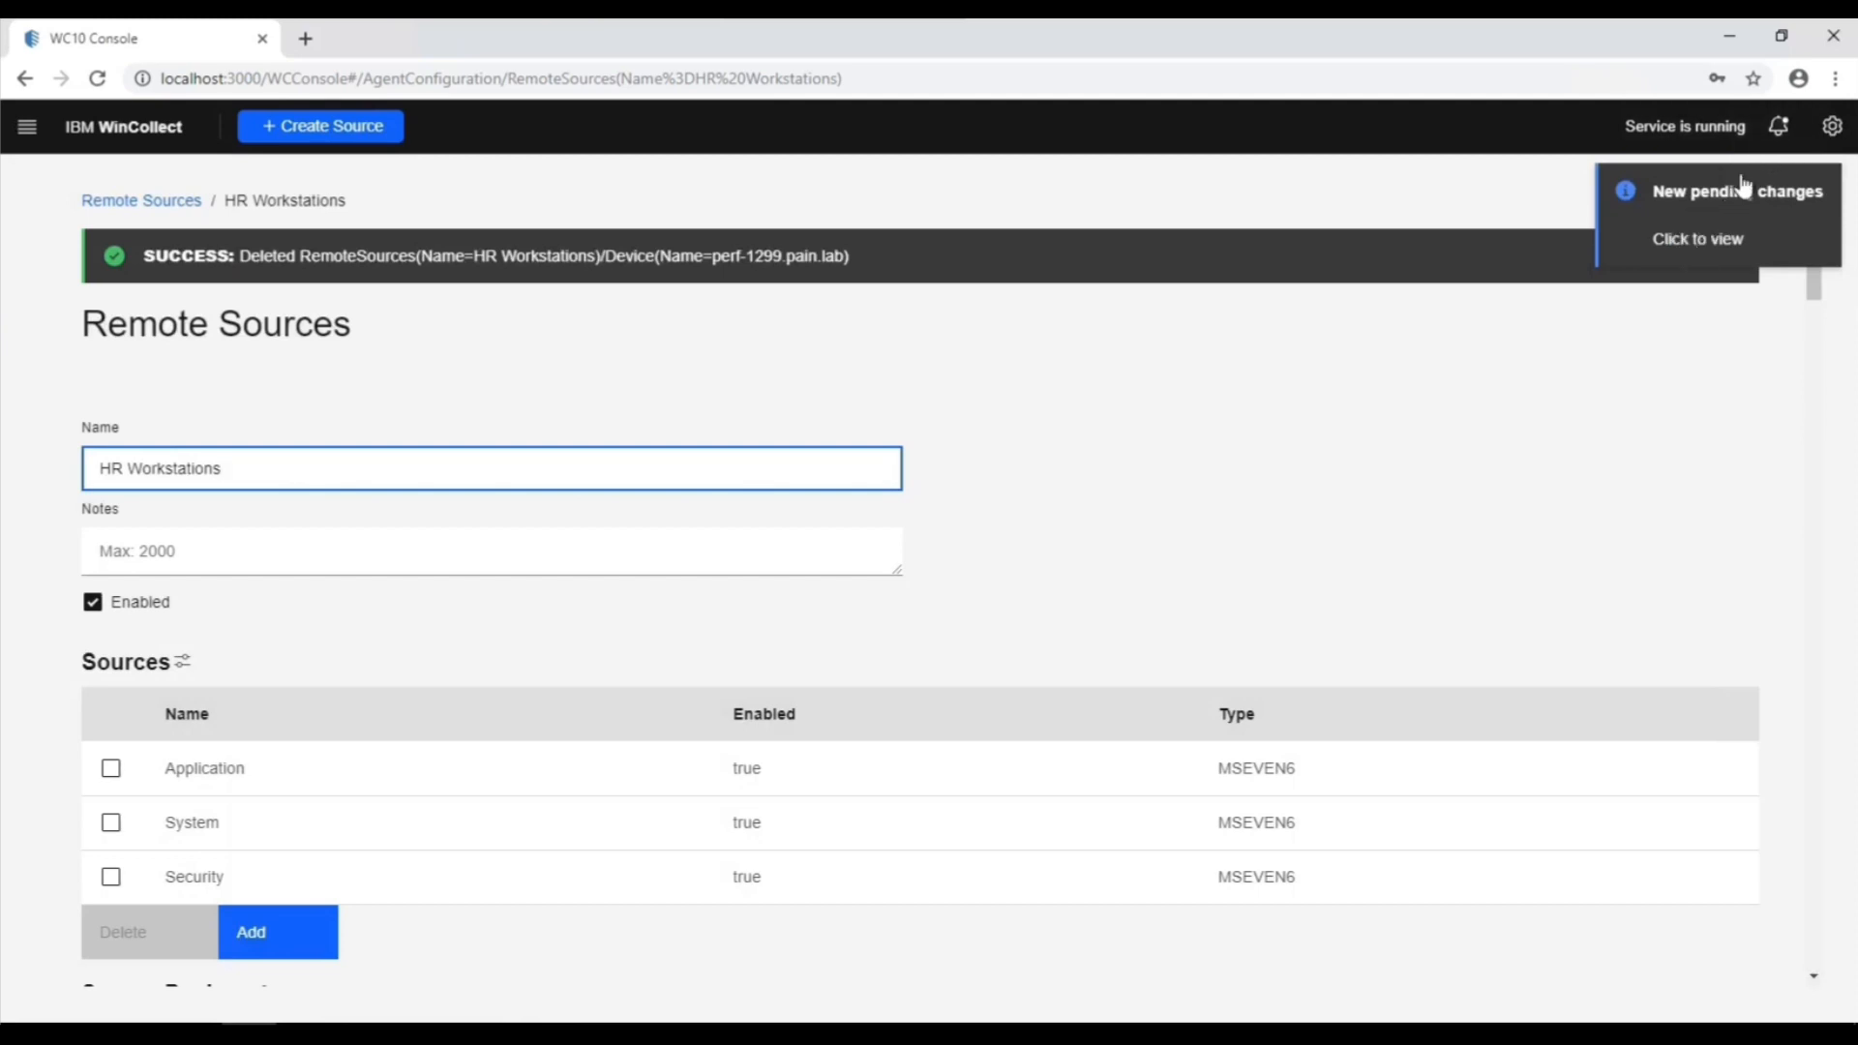
click(1779, 127)
click(1024, 731)
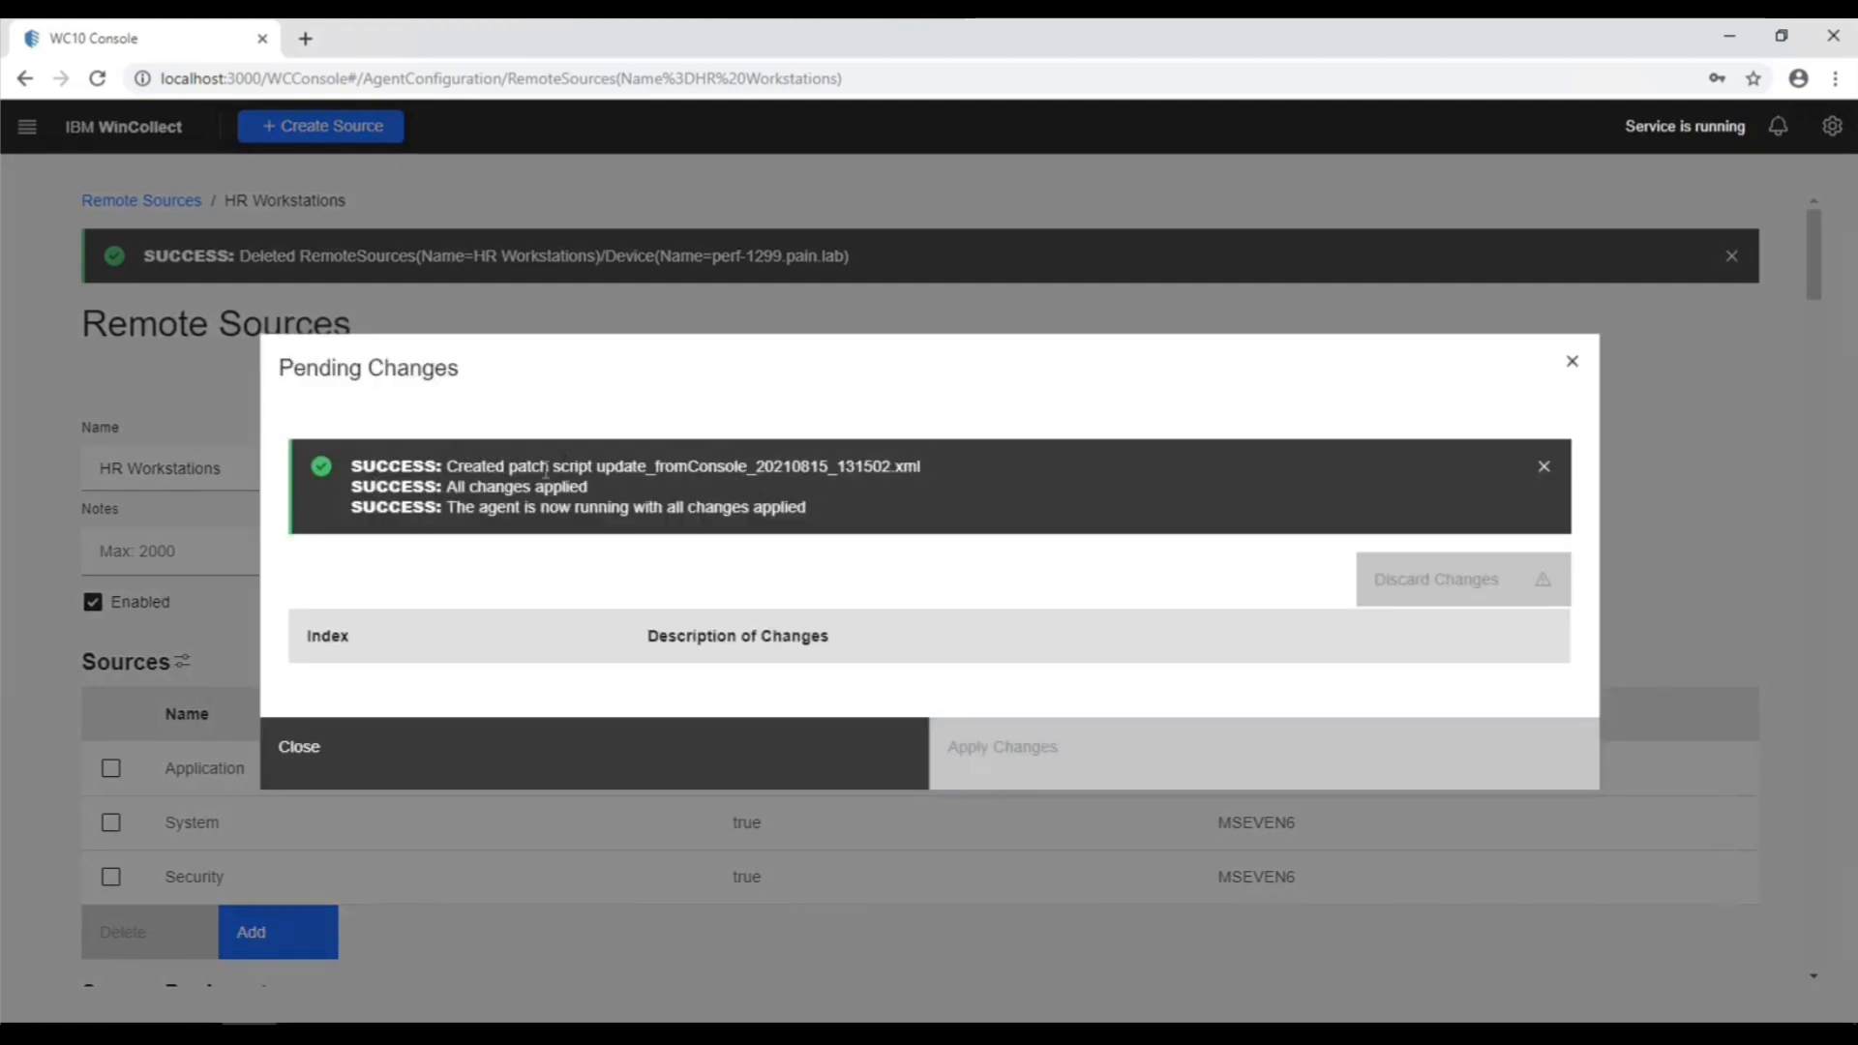
- Examine the applied-changes messages and the created patch script's file name in the Pending Changes dialog
drag(468, 487, 589, 488)
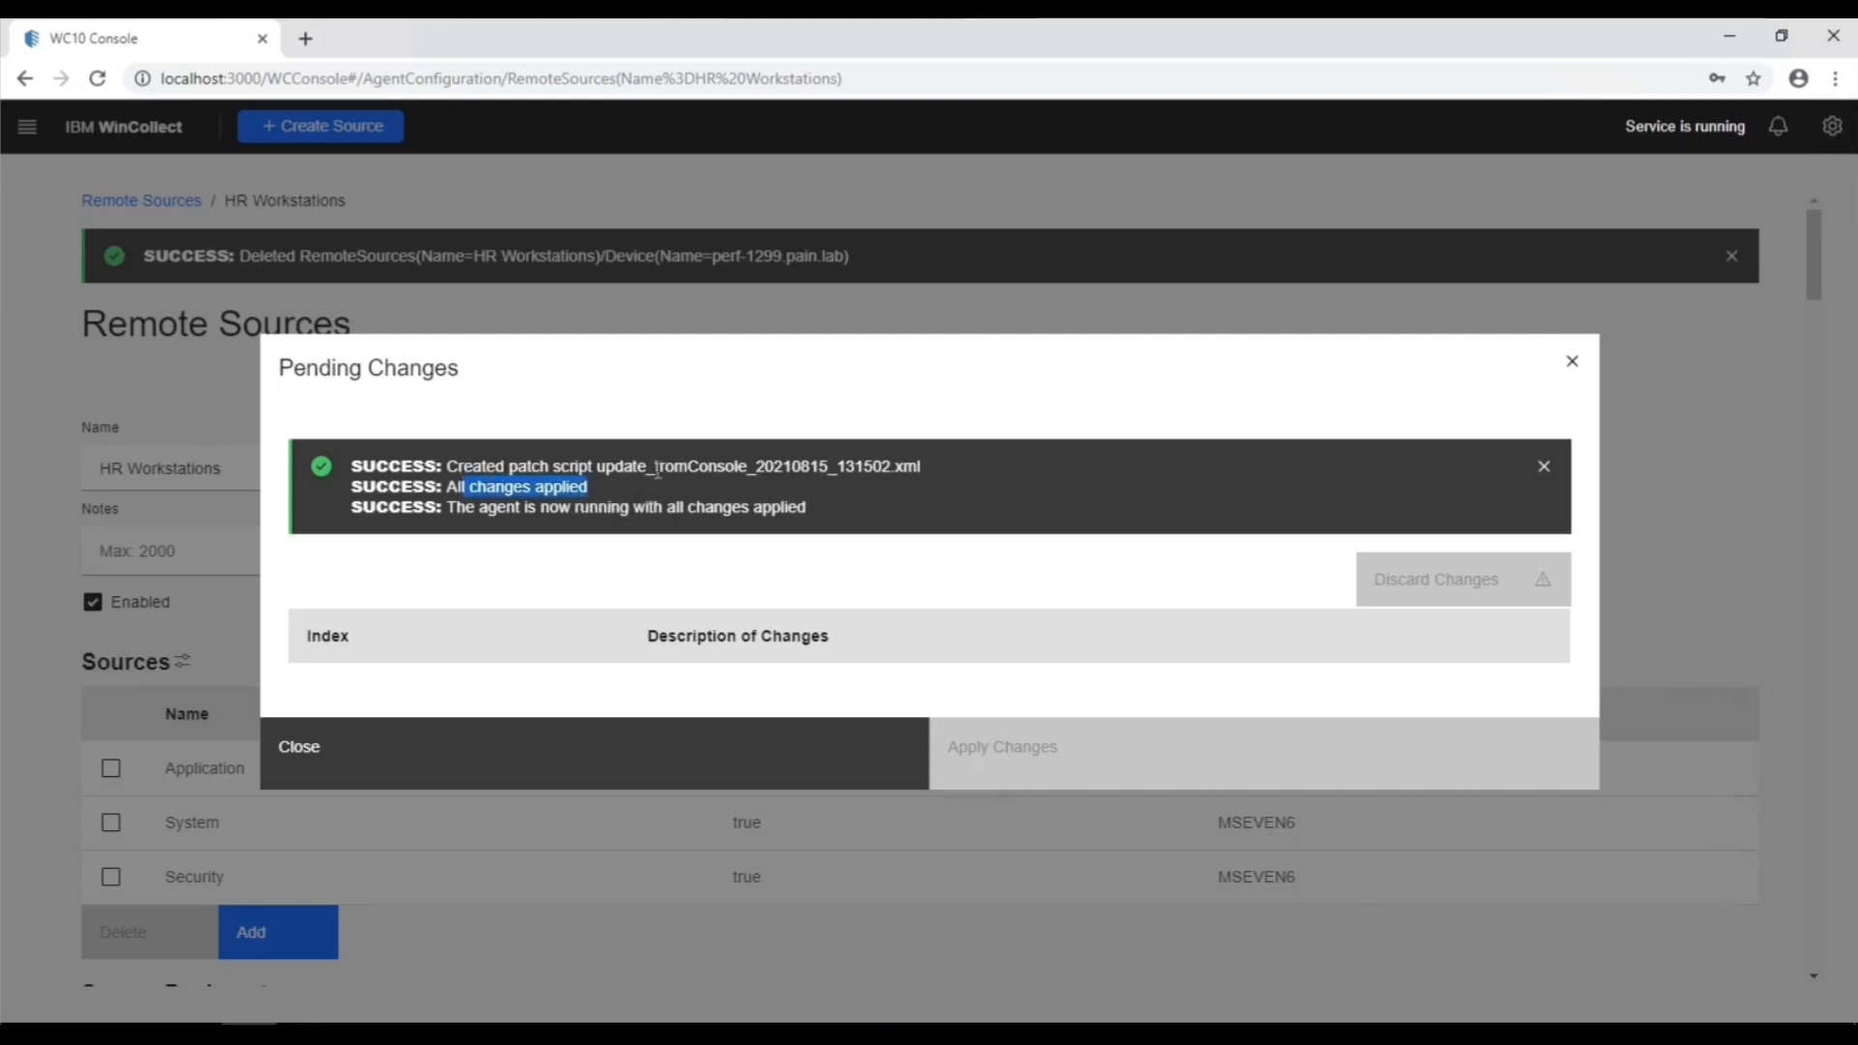
click(607, 466)
drag(598, 467, 819, 468)
click(612, 467)
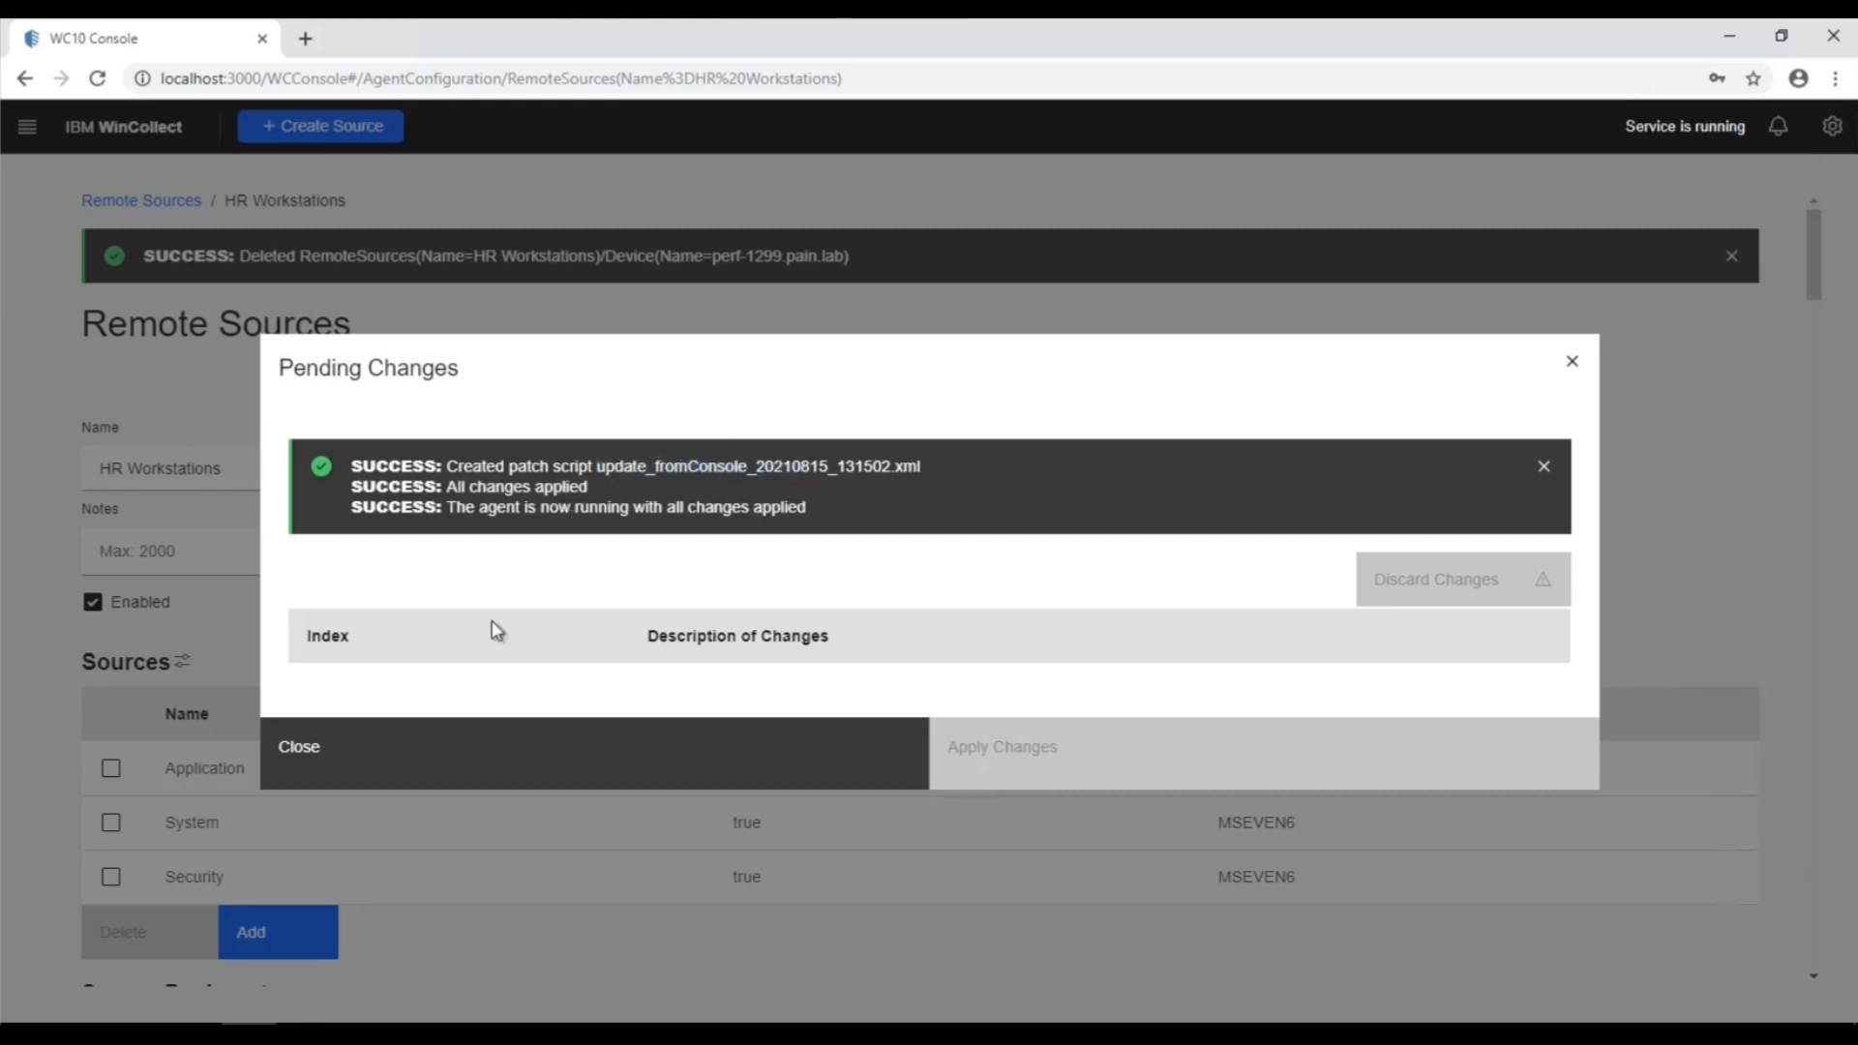
- Switch to File Explorer and open the patch_20210815_131503 folder in the WinCollect program directory
key(alt+Tab)
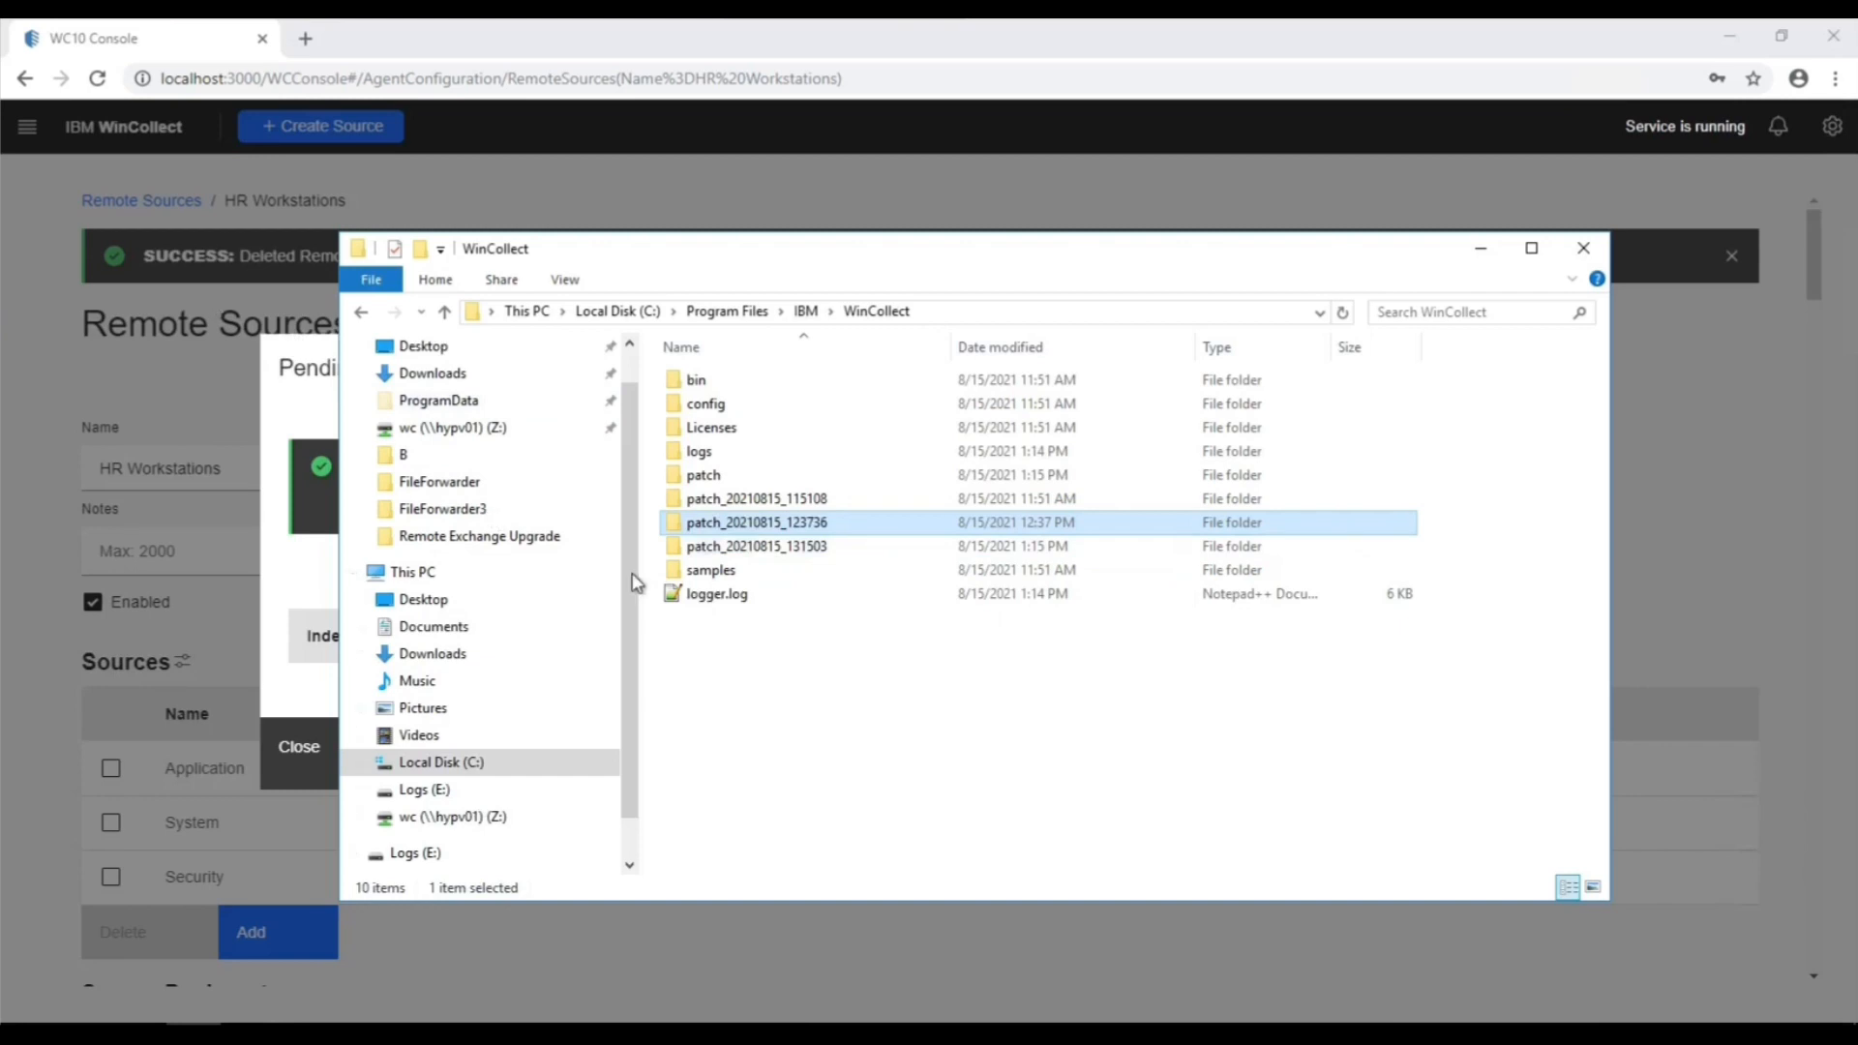
double_click(689, 555)
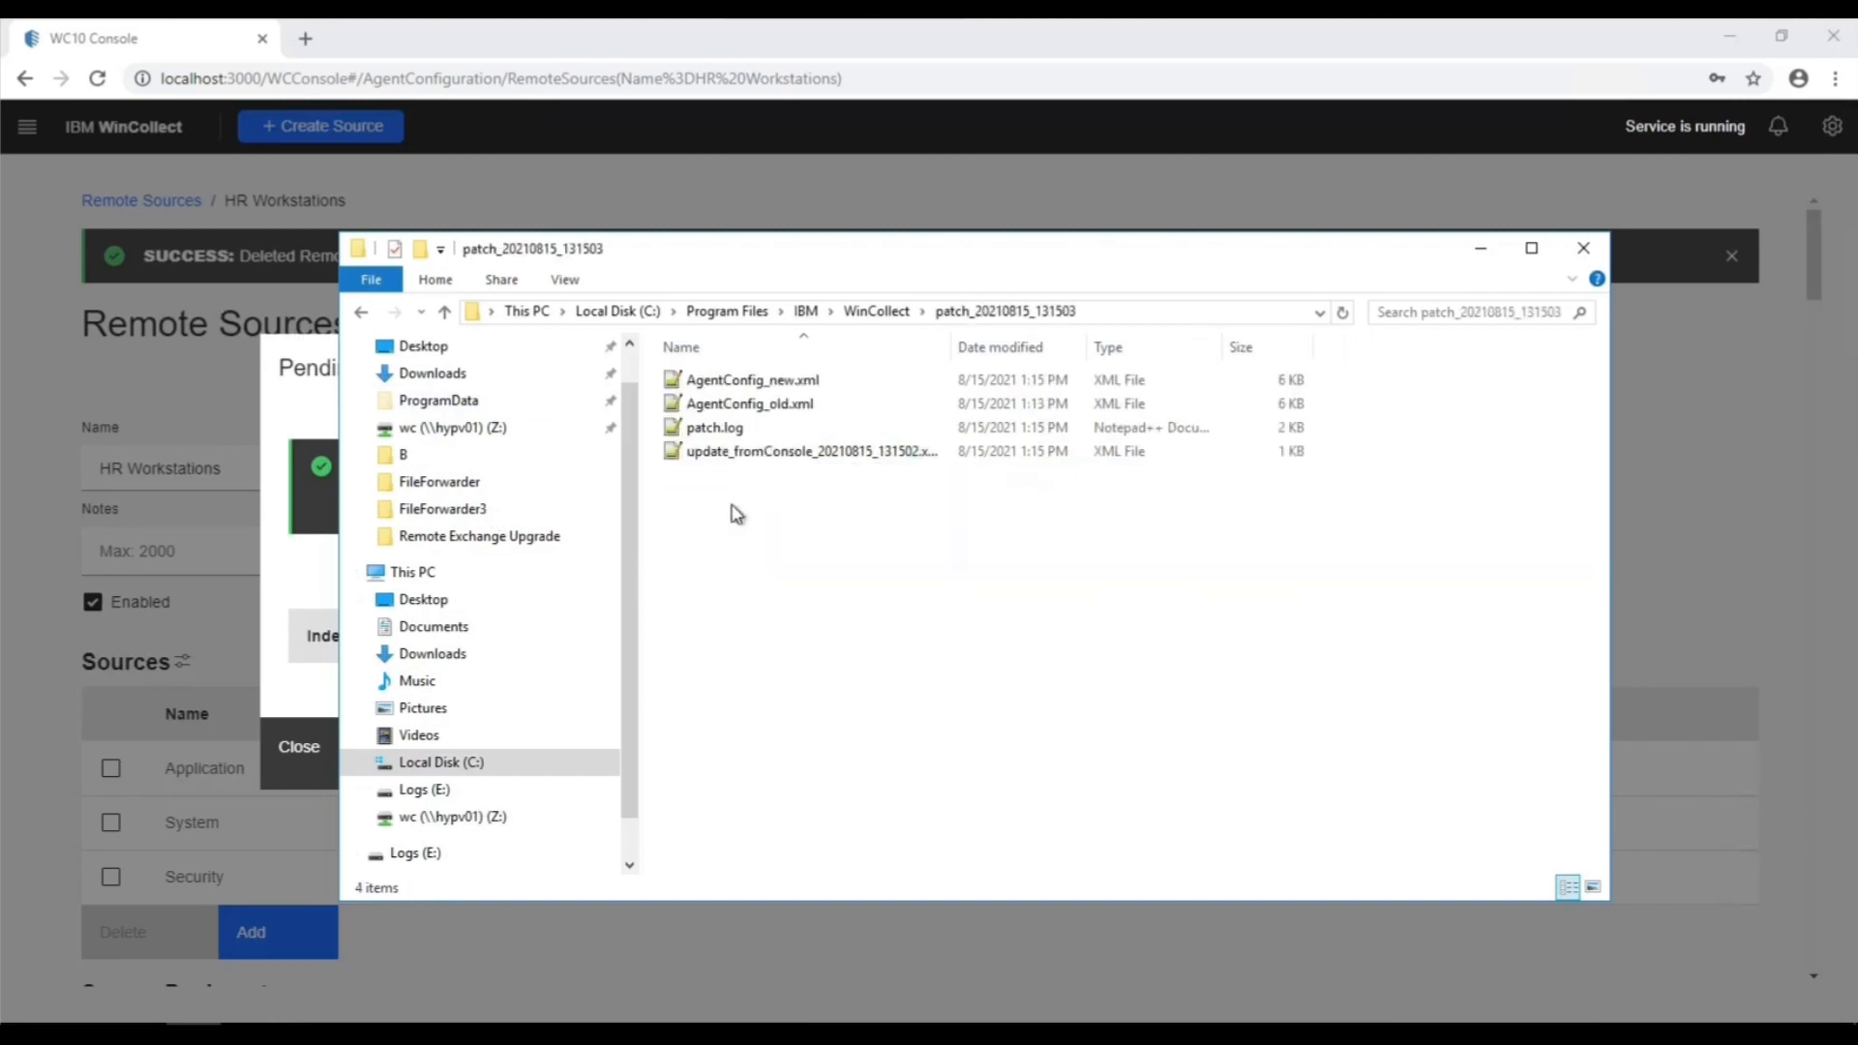
click(274, 392)
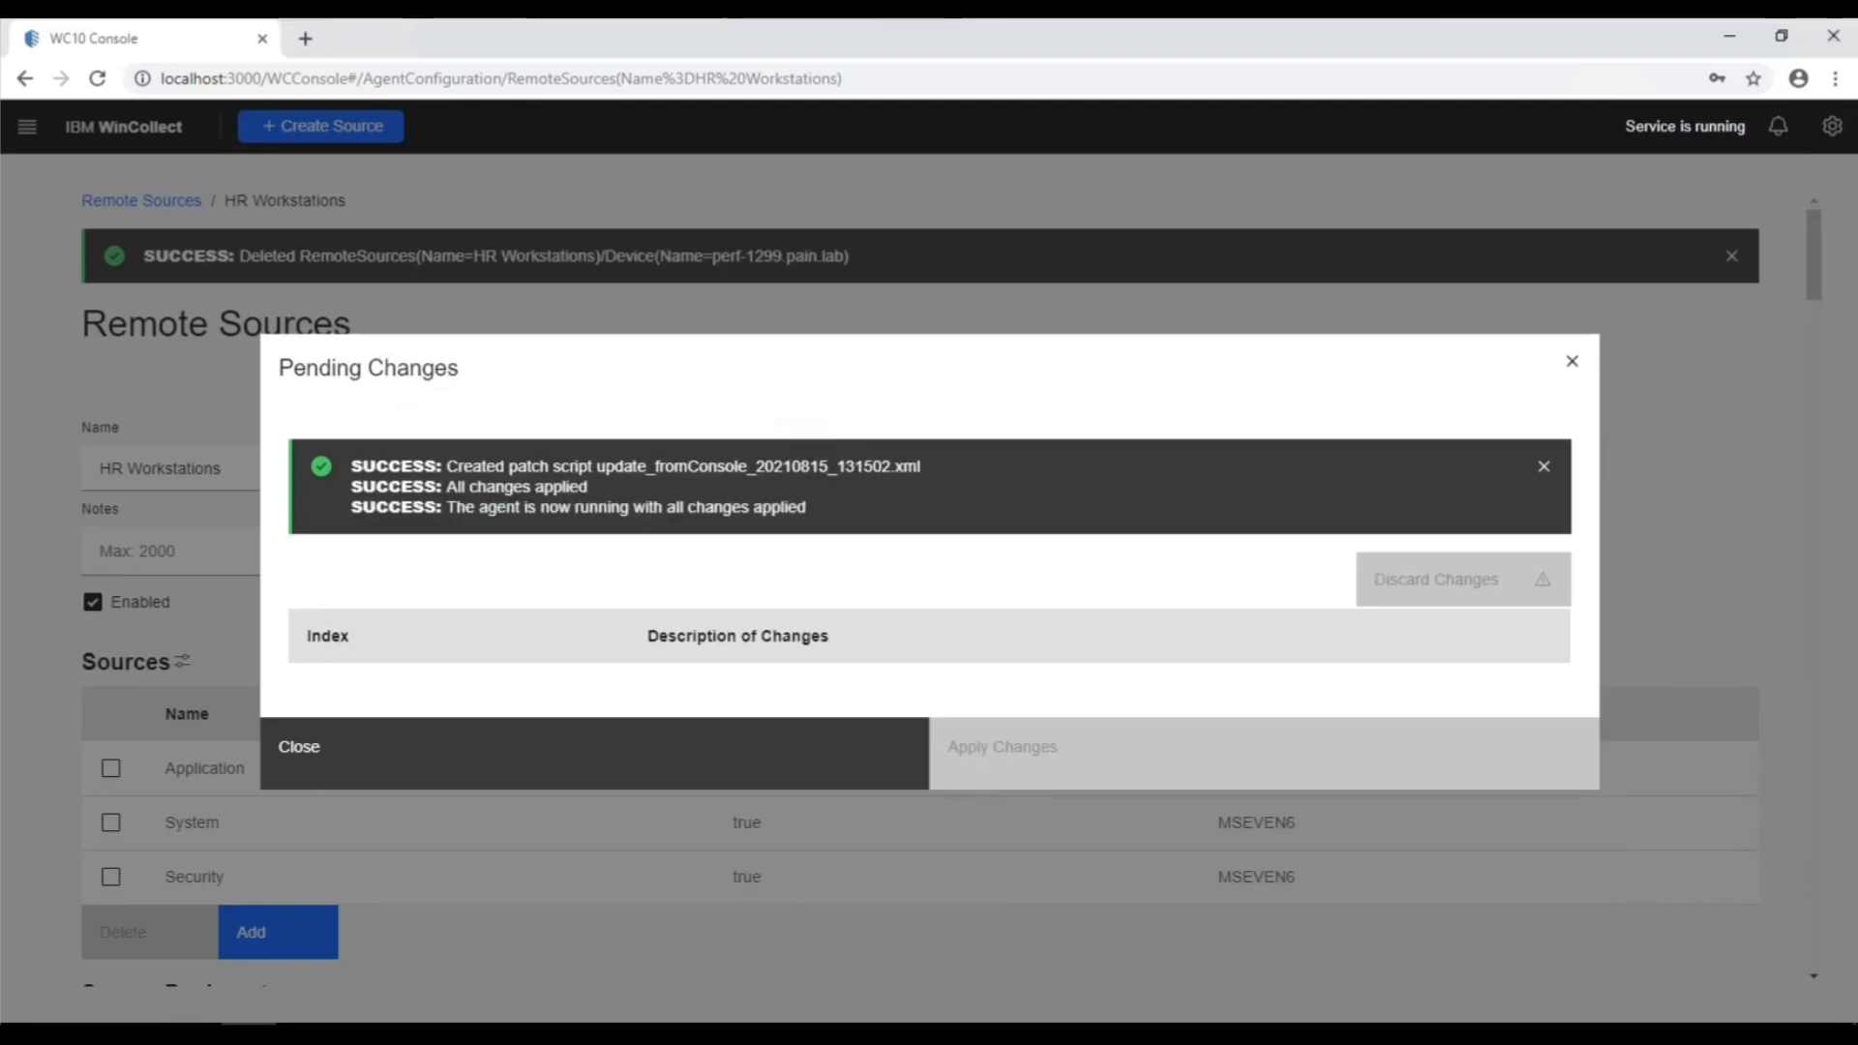
key(alt+Tab)
- Open the patch script update_fromConsole_20210815_131502.xml in Notepad++ and bring it to the front
click(808, 455)
right_click(806, 455)
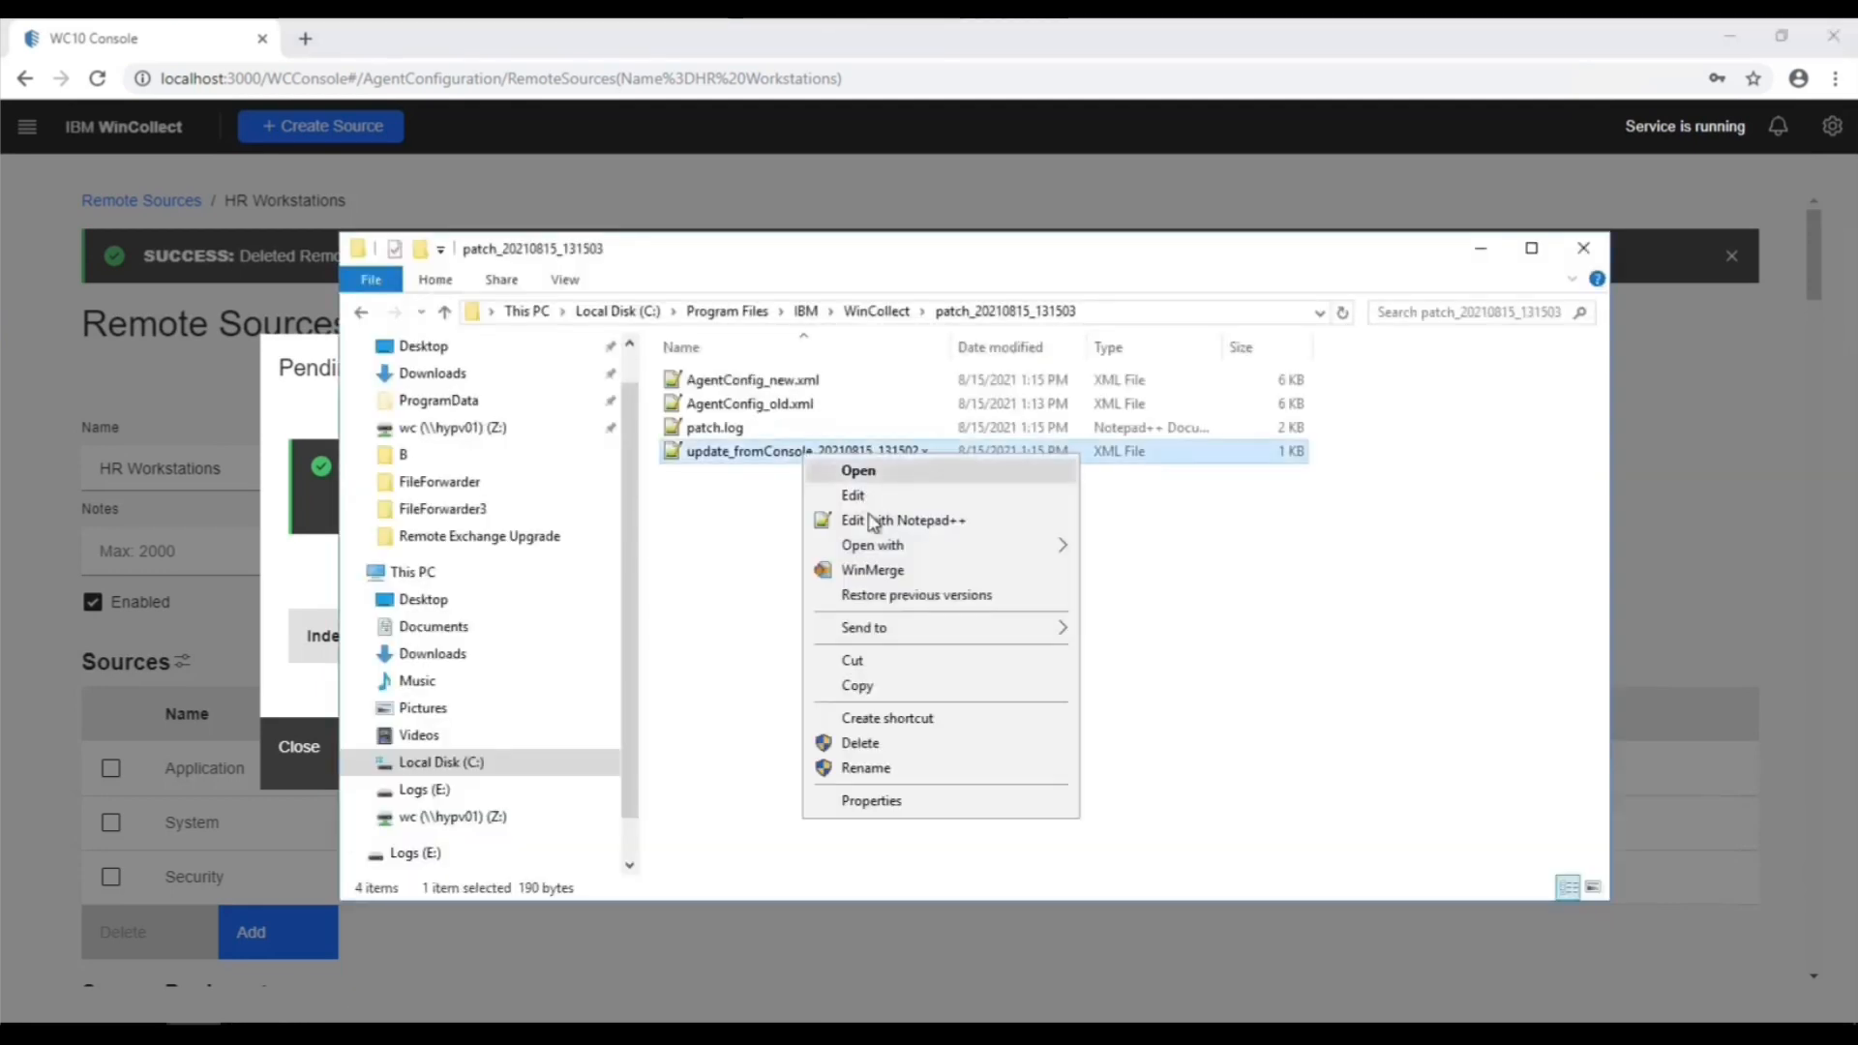
click(876, 523)
click(994, 626)
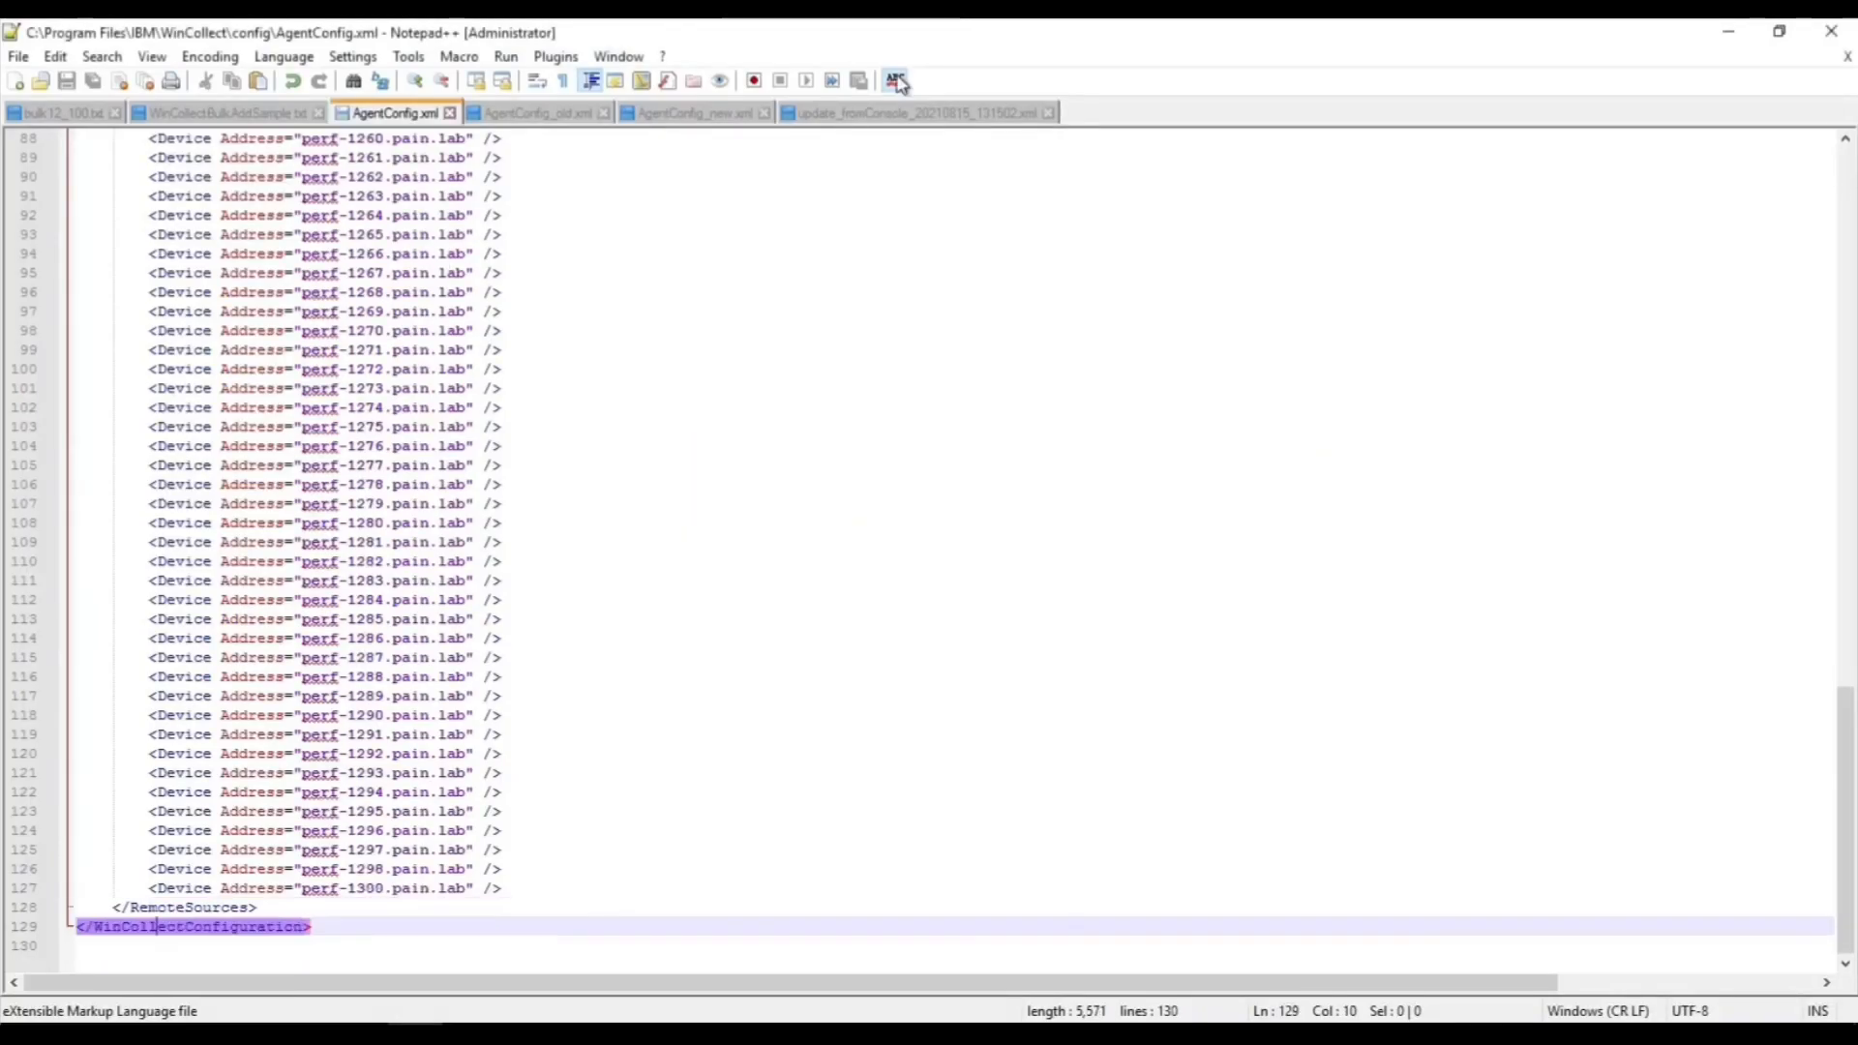
click(838, 116)
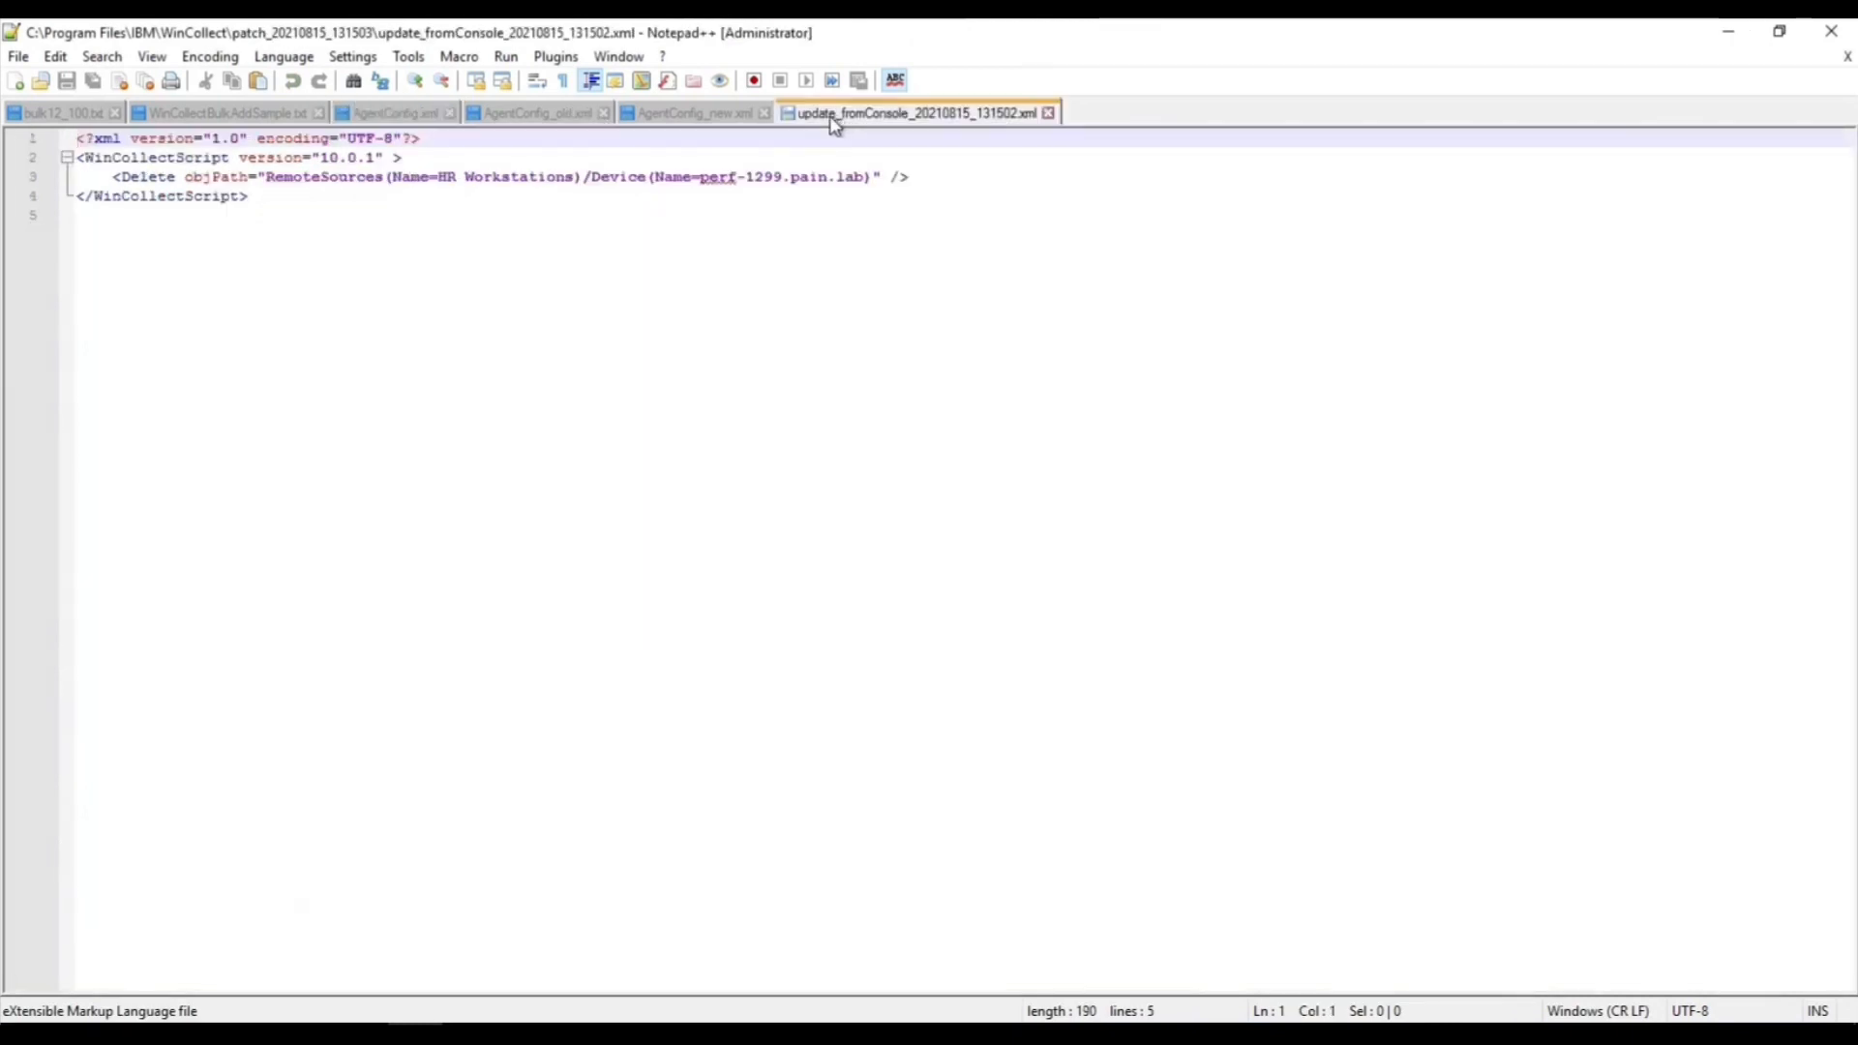
- Examine the script's Delete command and its object path, from the remote source name to the device name
drag(83, 160, 210, 177)
click(112, 177)
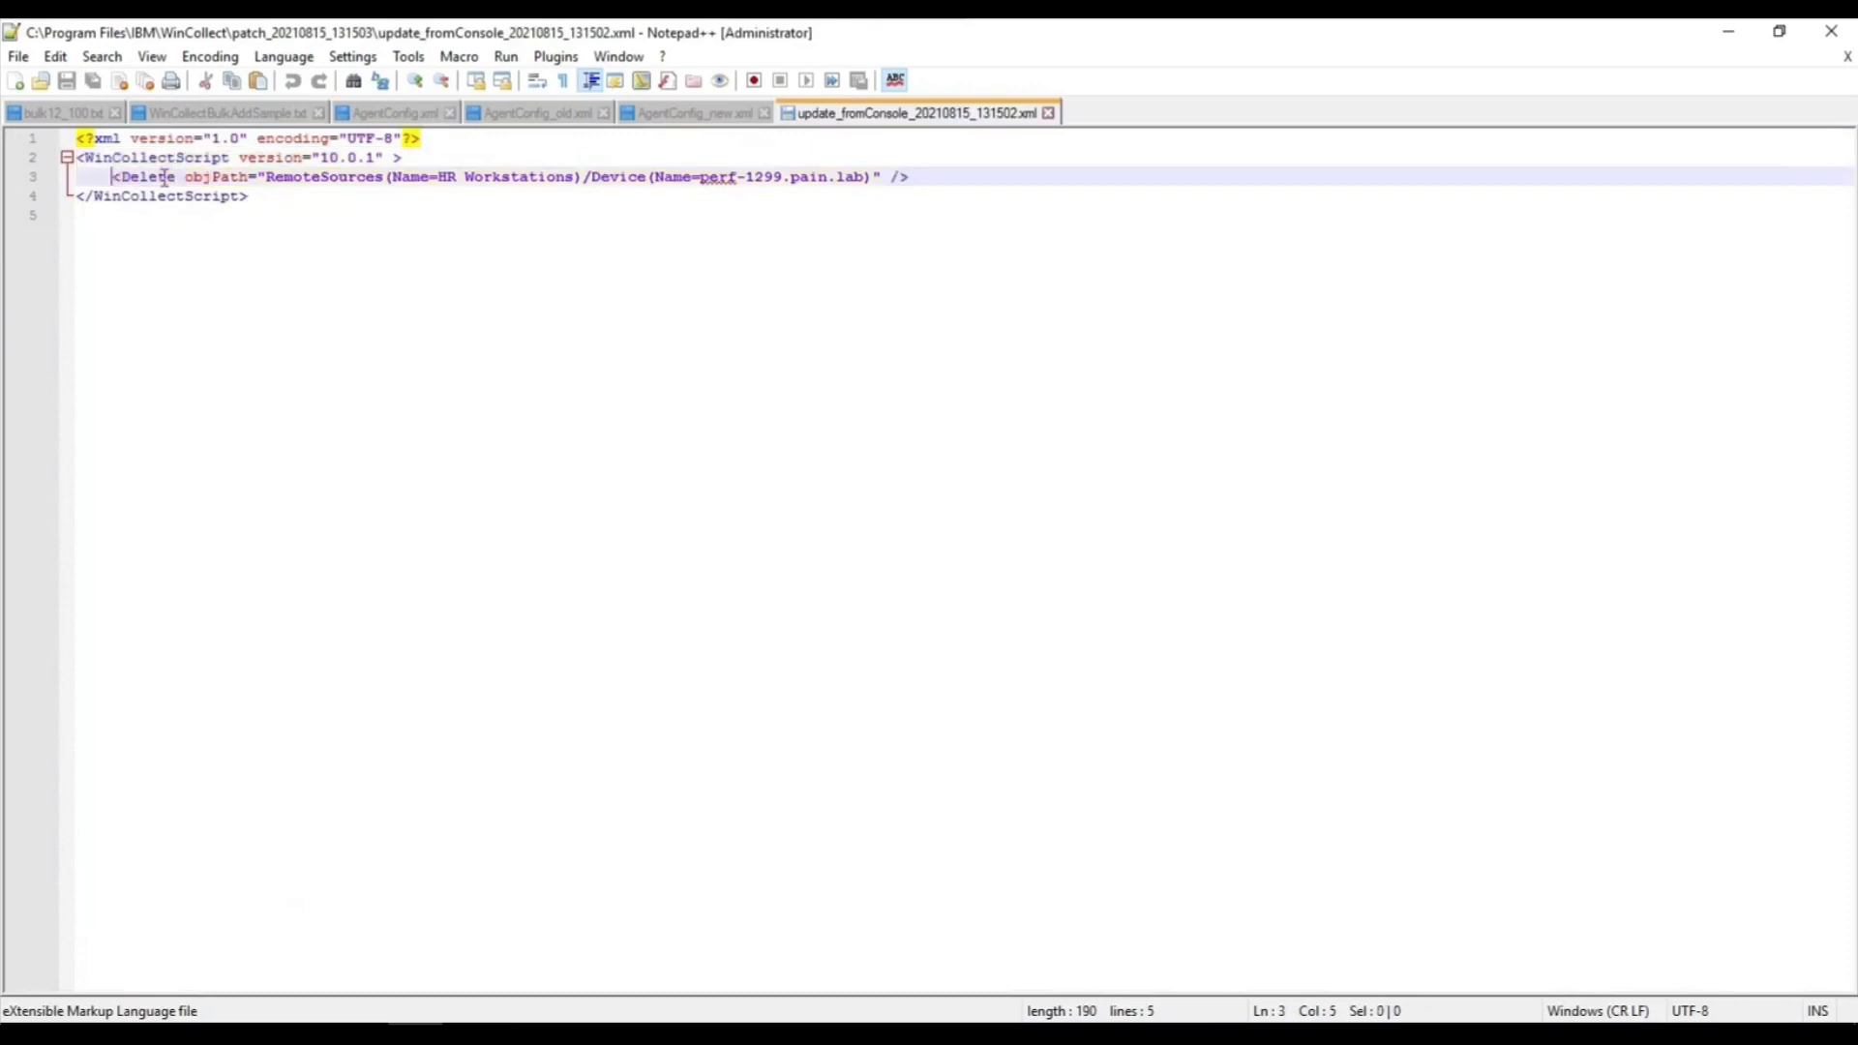
drag(274, 180, 384, 179)
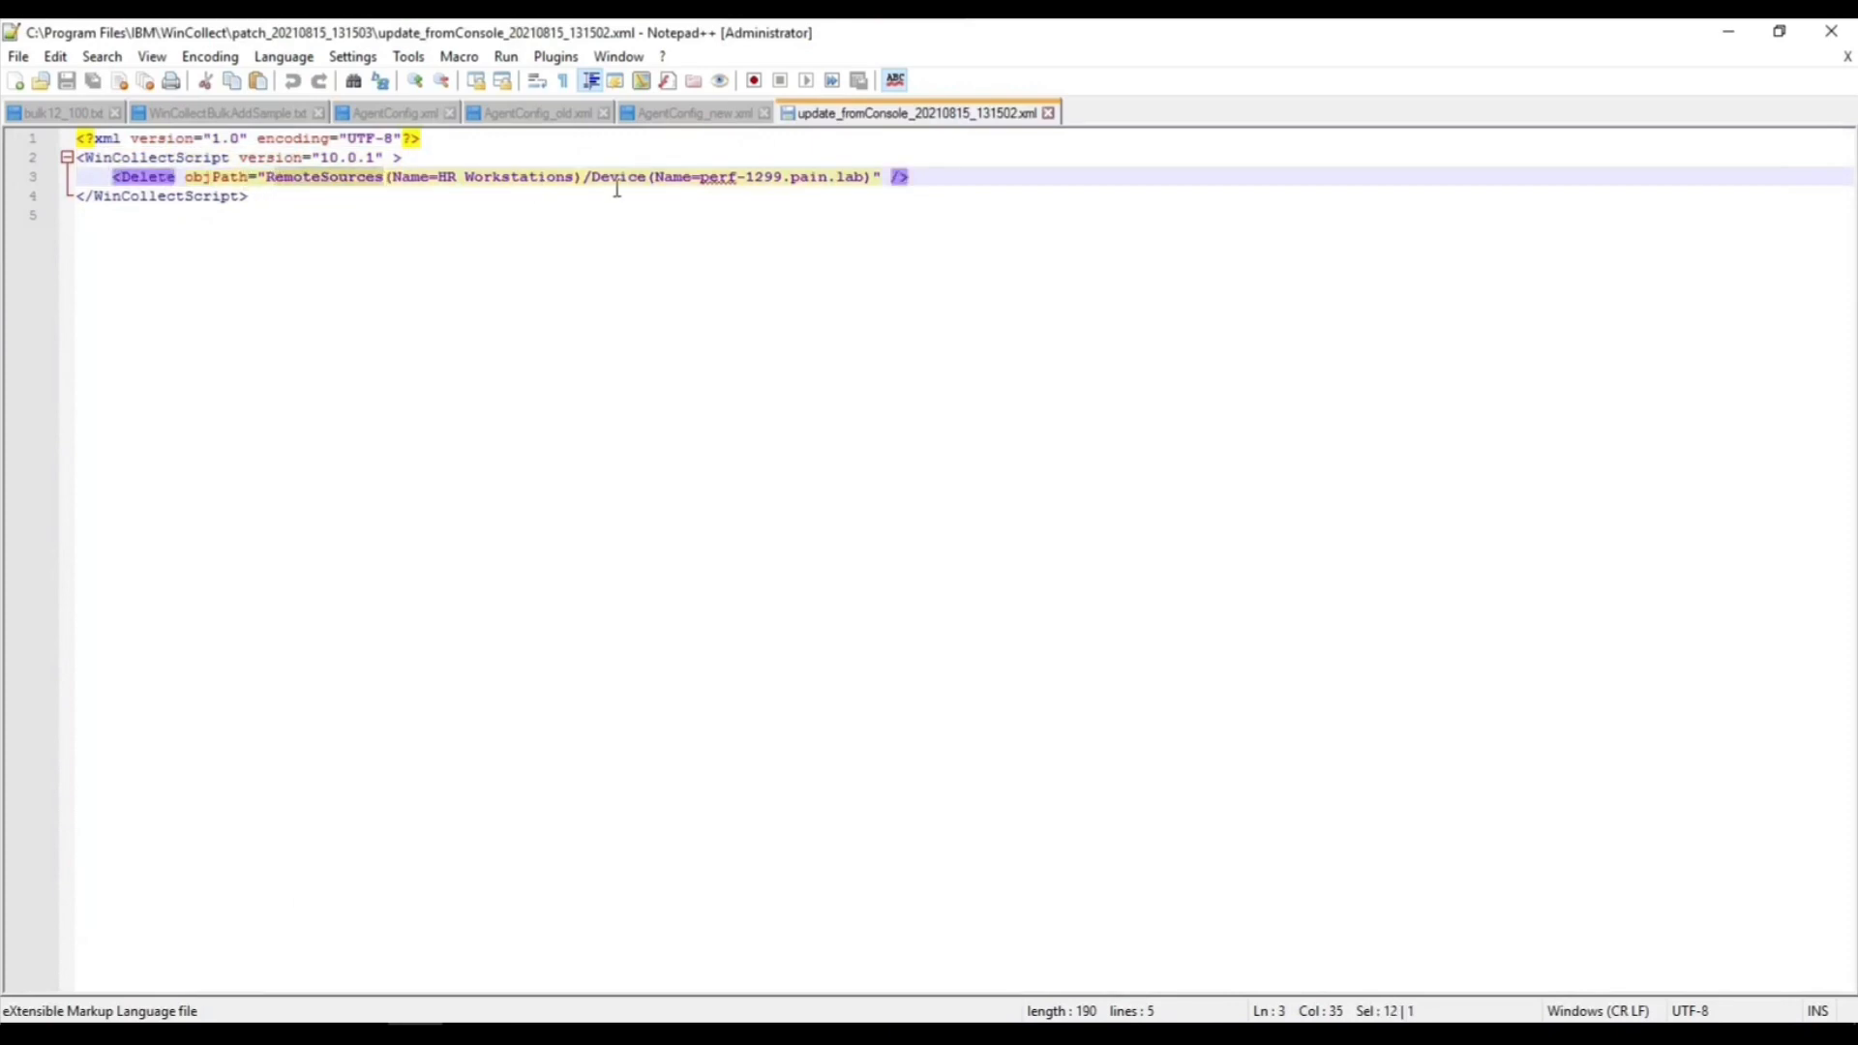
drag(630, 177, 784, 179)
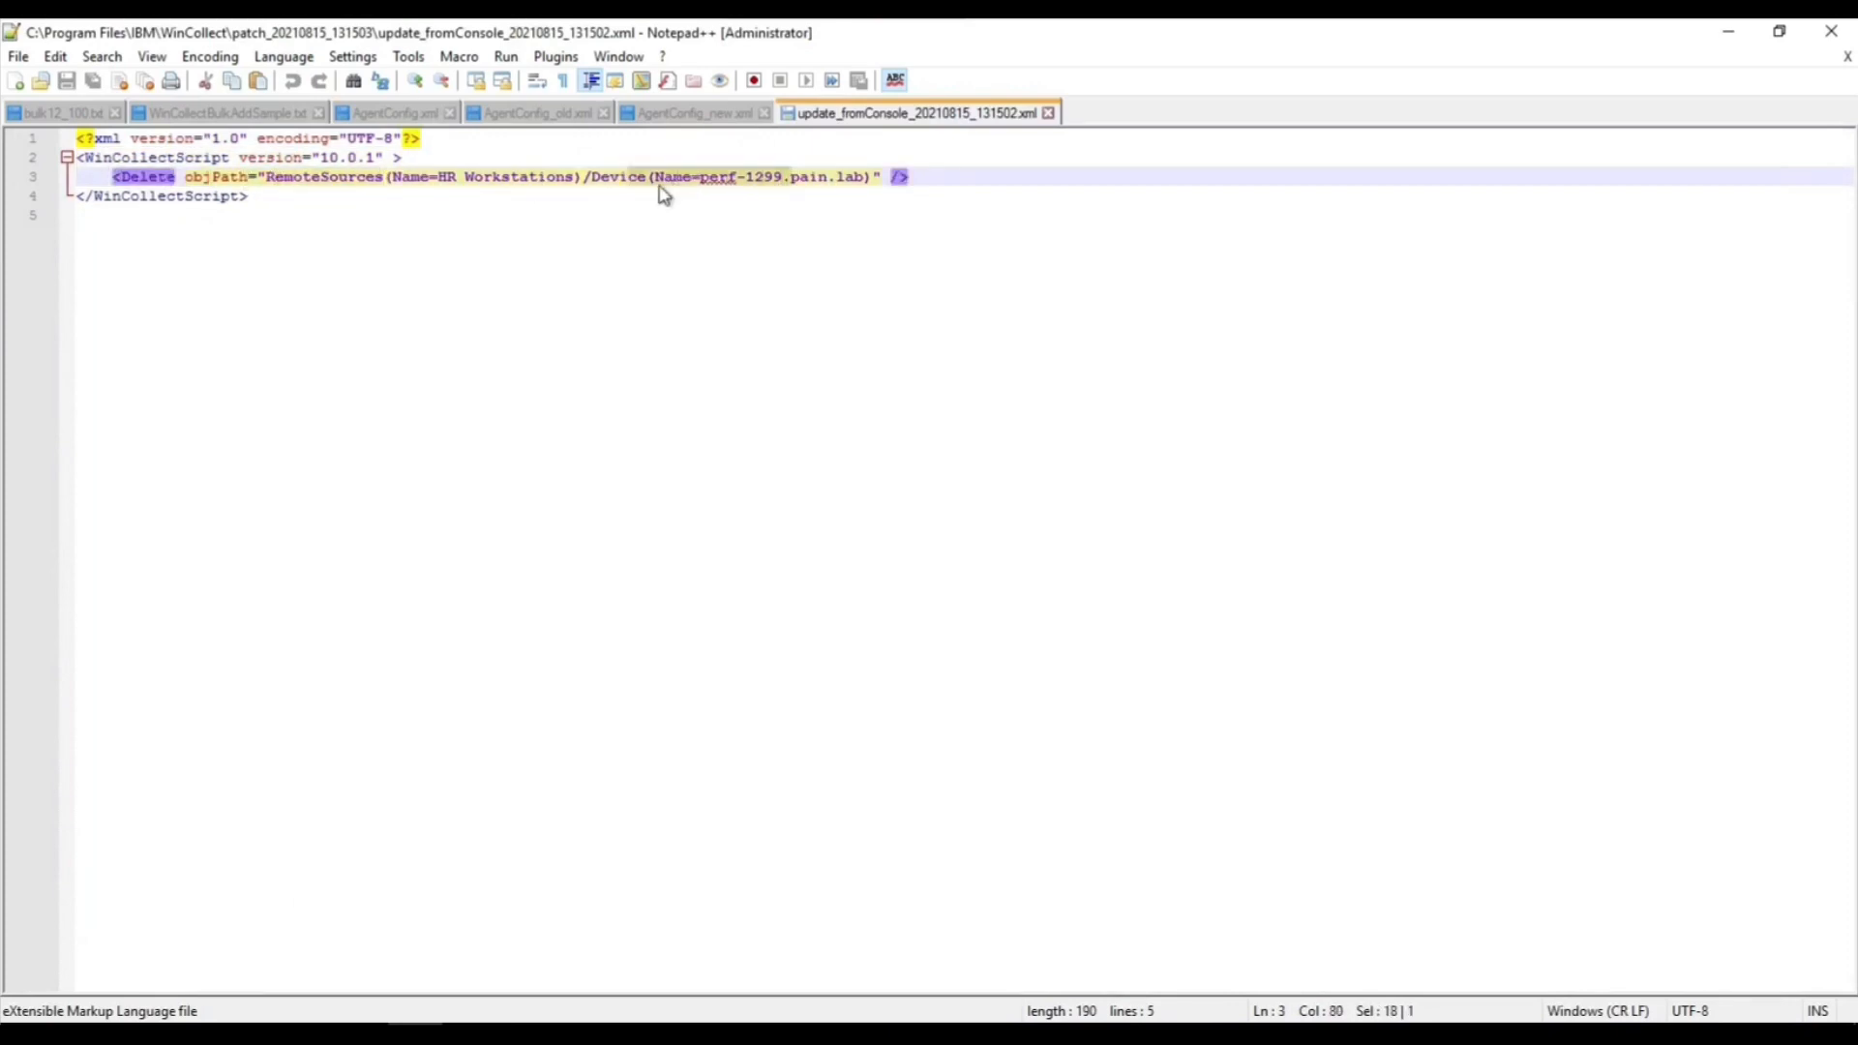
- Return to AgentConfig.xml and reload it from disk
click(384, 113)
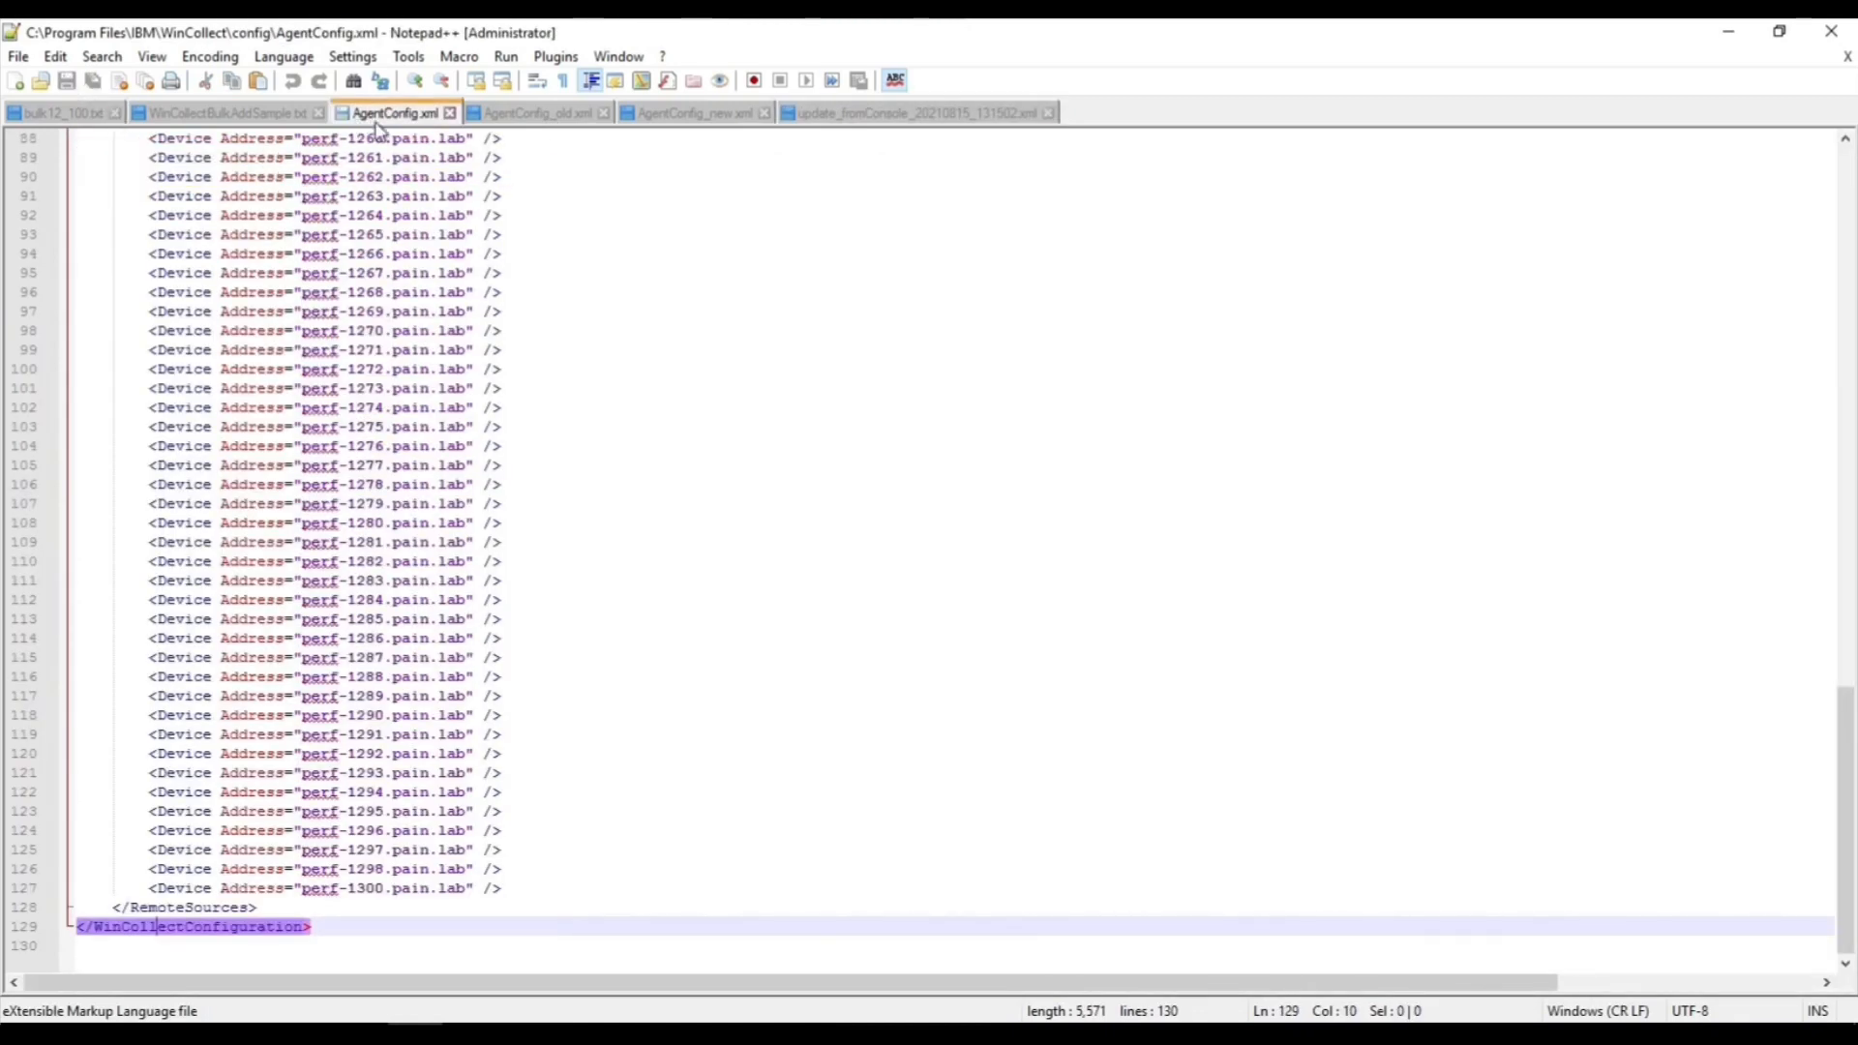
right_click(377, 129)
click(451, 338)
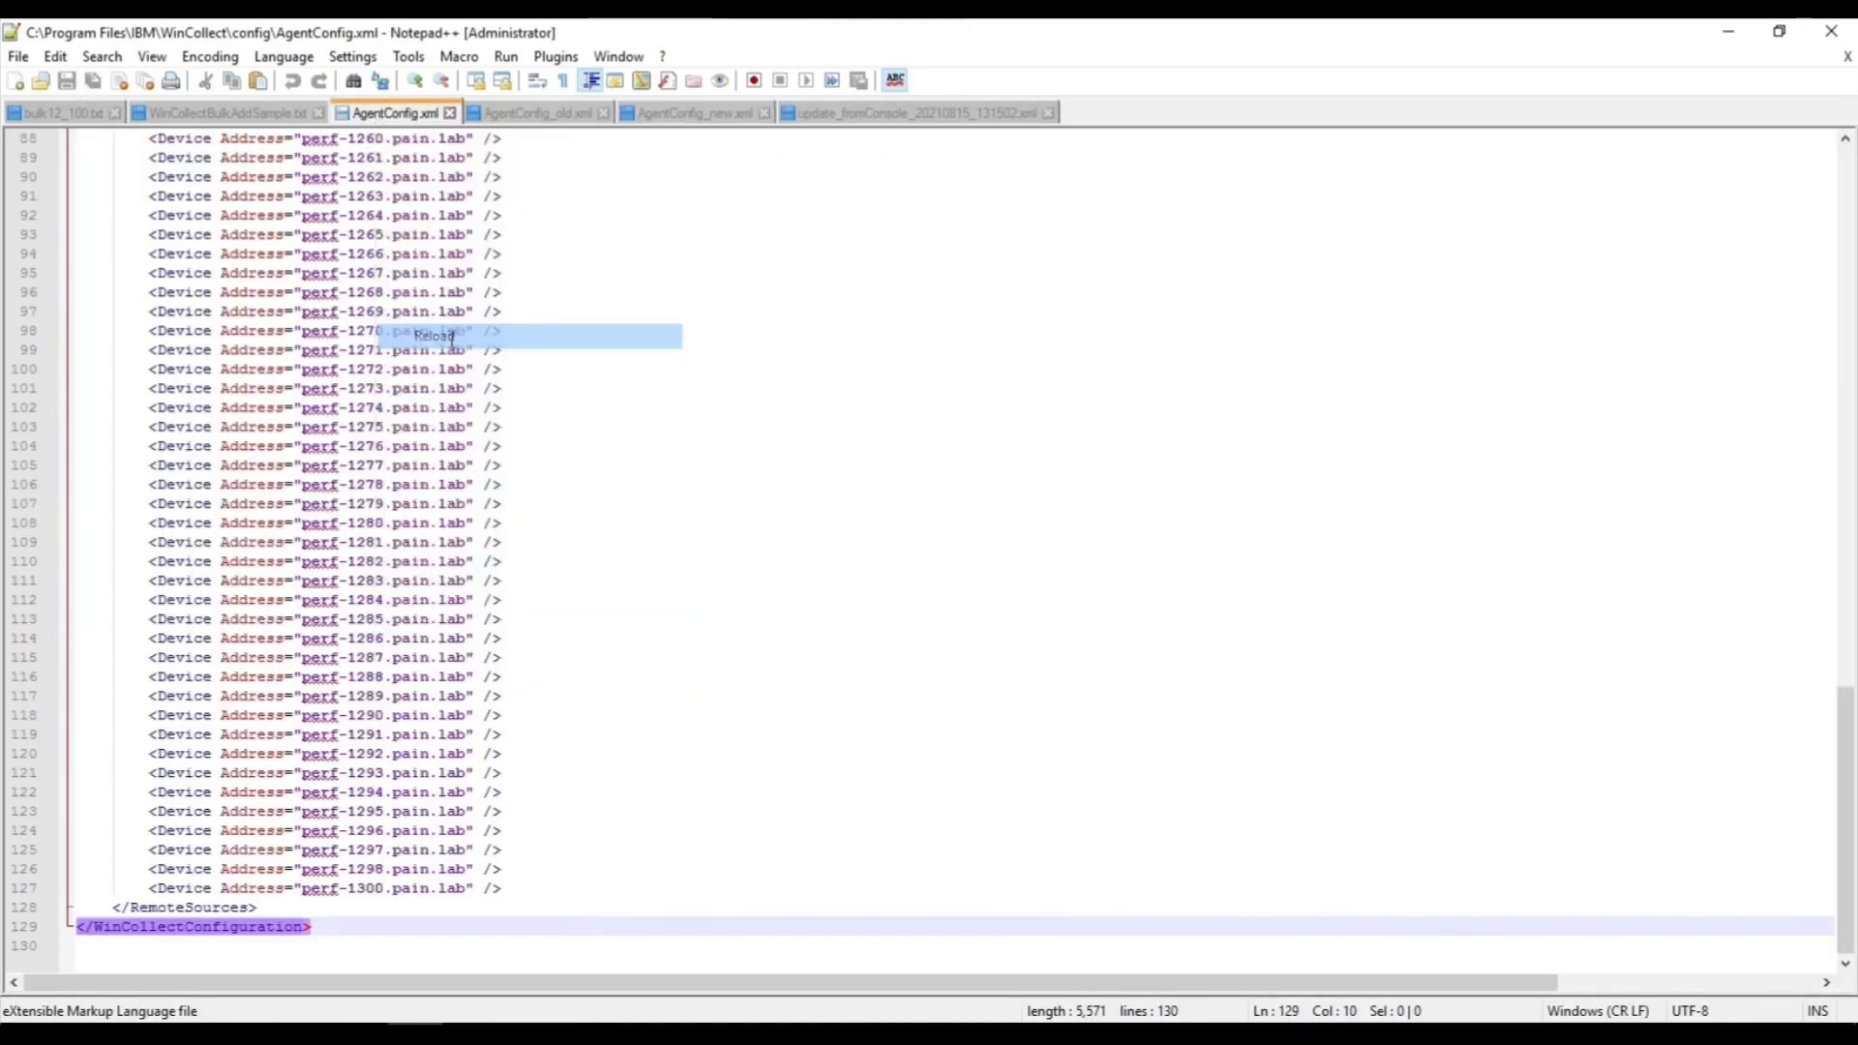
- Compare the patch script's deleted device with the last device entries of the remote source in AgentConfig.xml
click(929, 115)
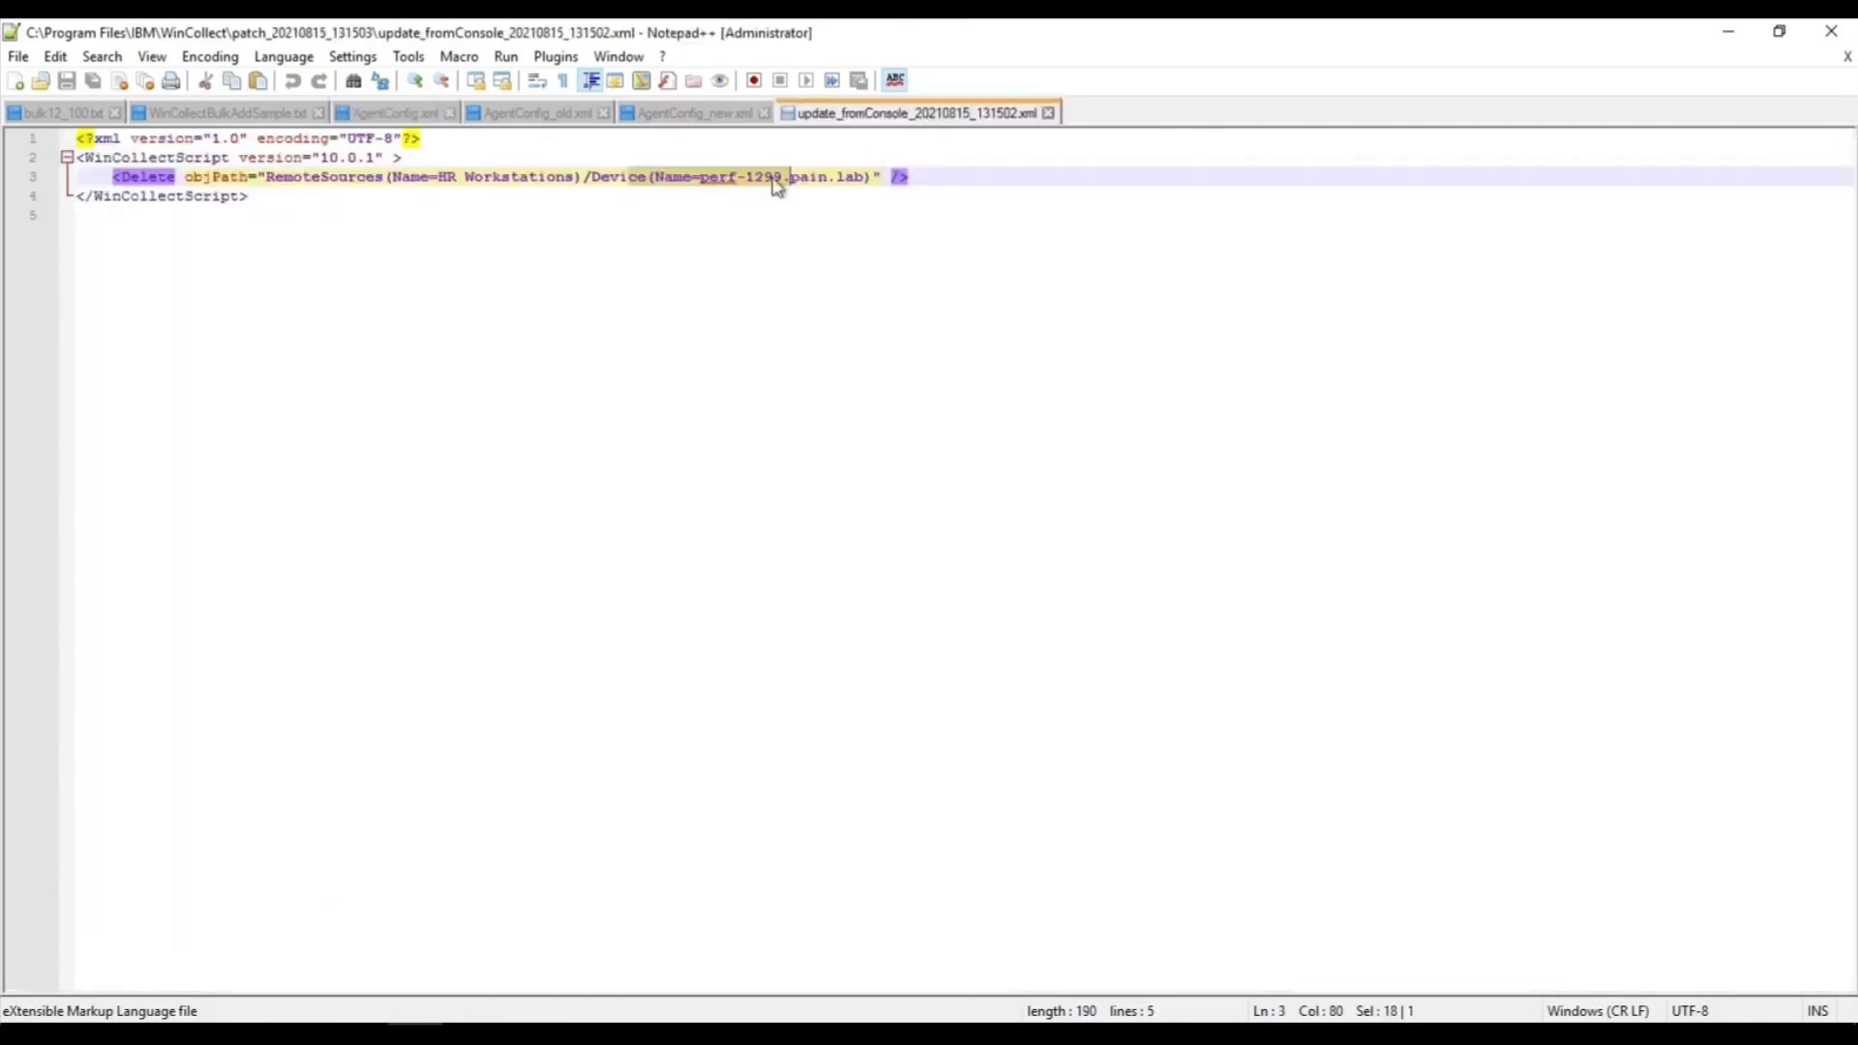
click(390, 114)
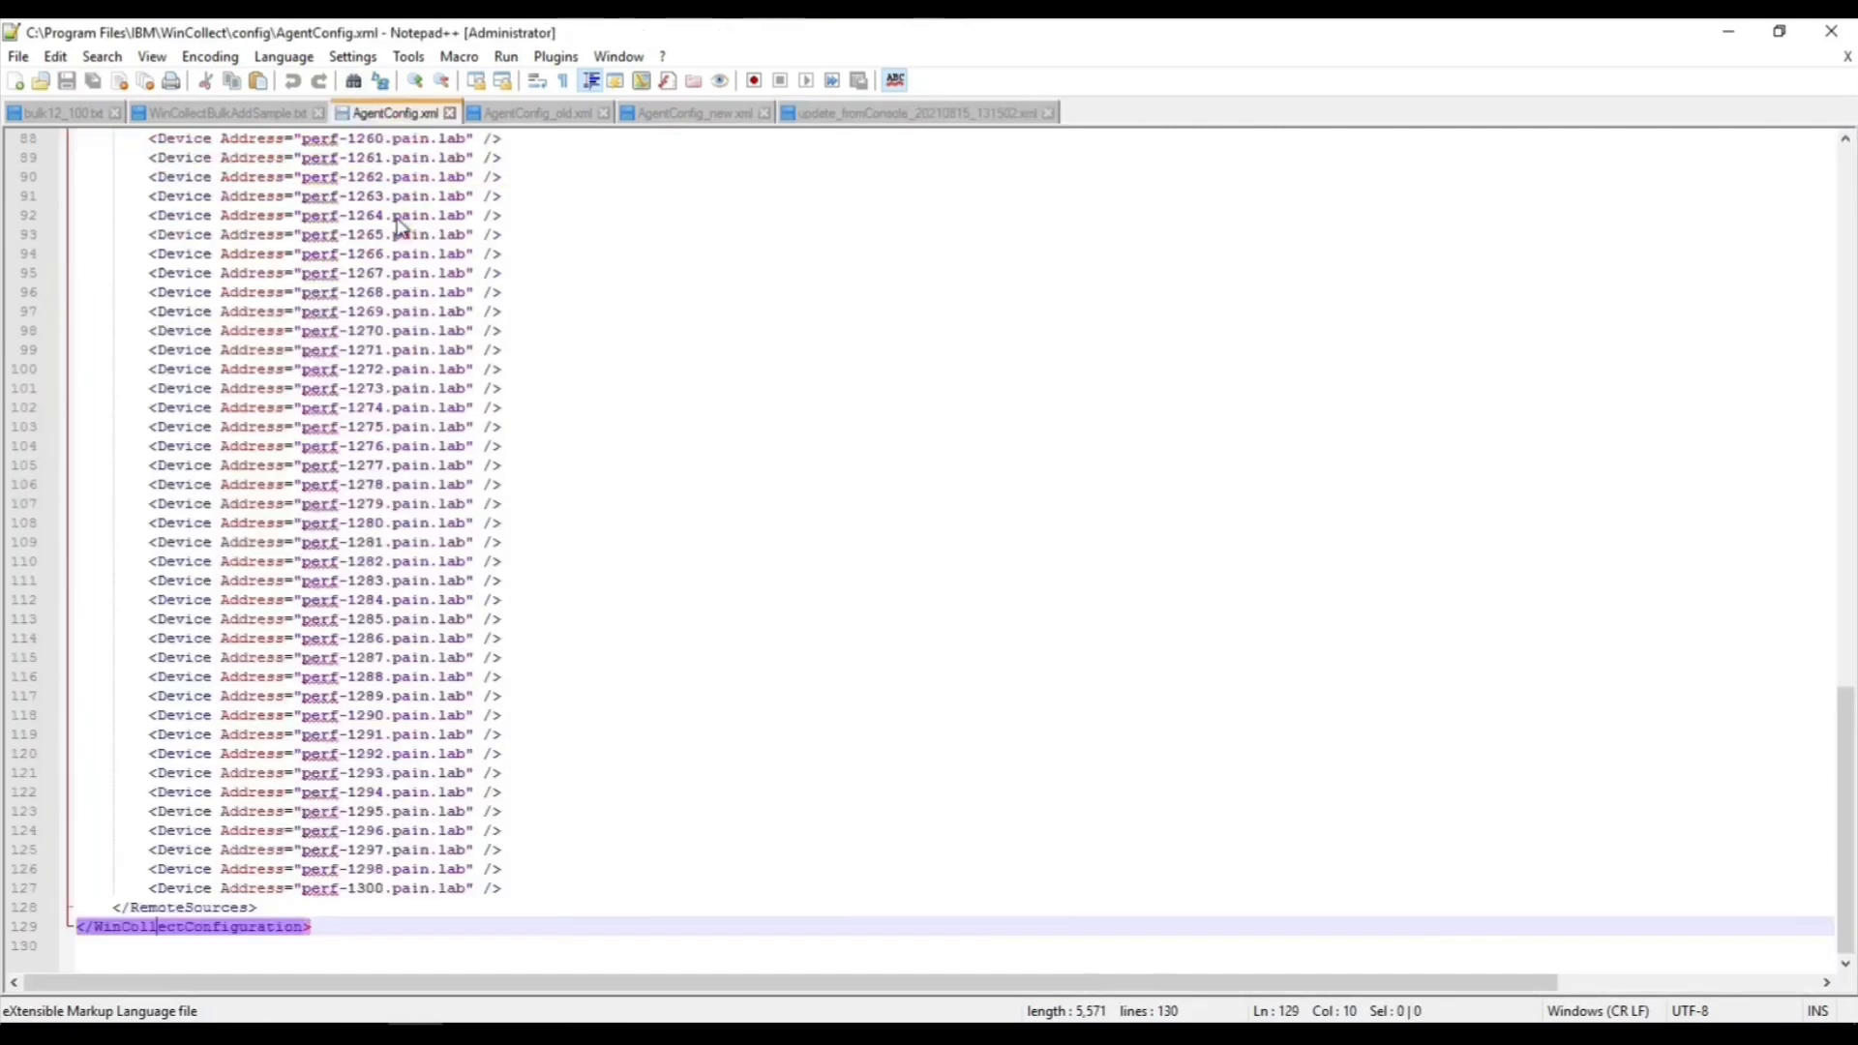
click(347, 869)
drag(367, 868, 390, 869)
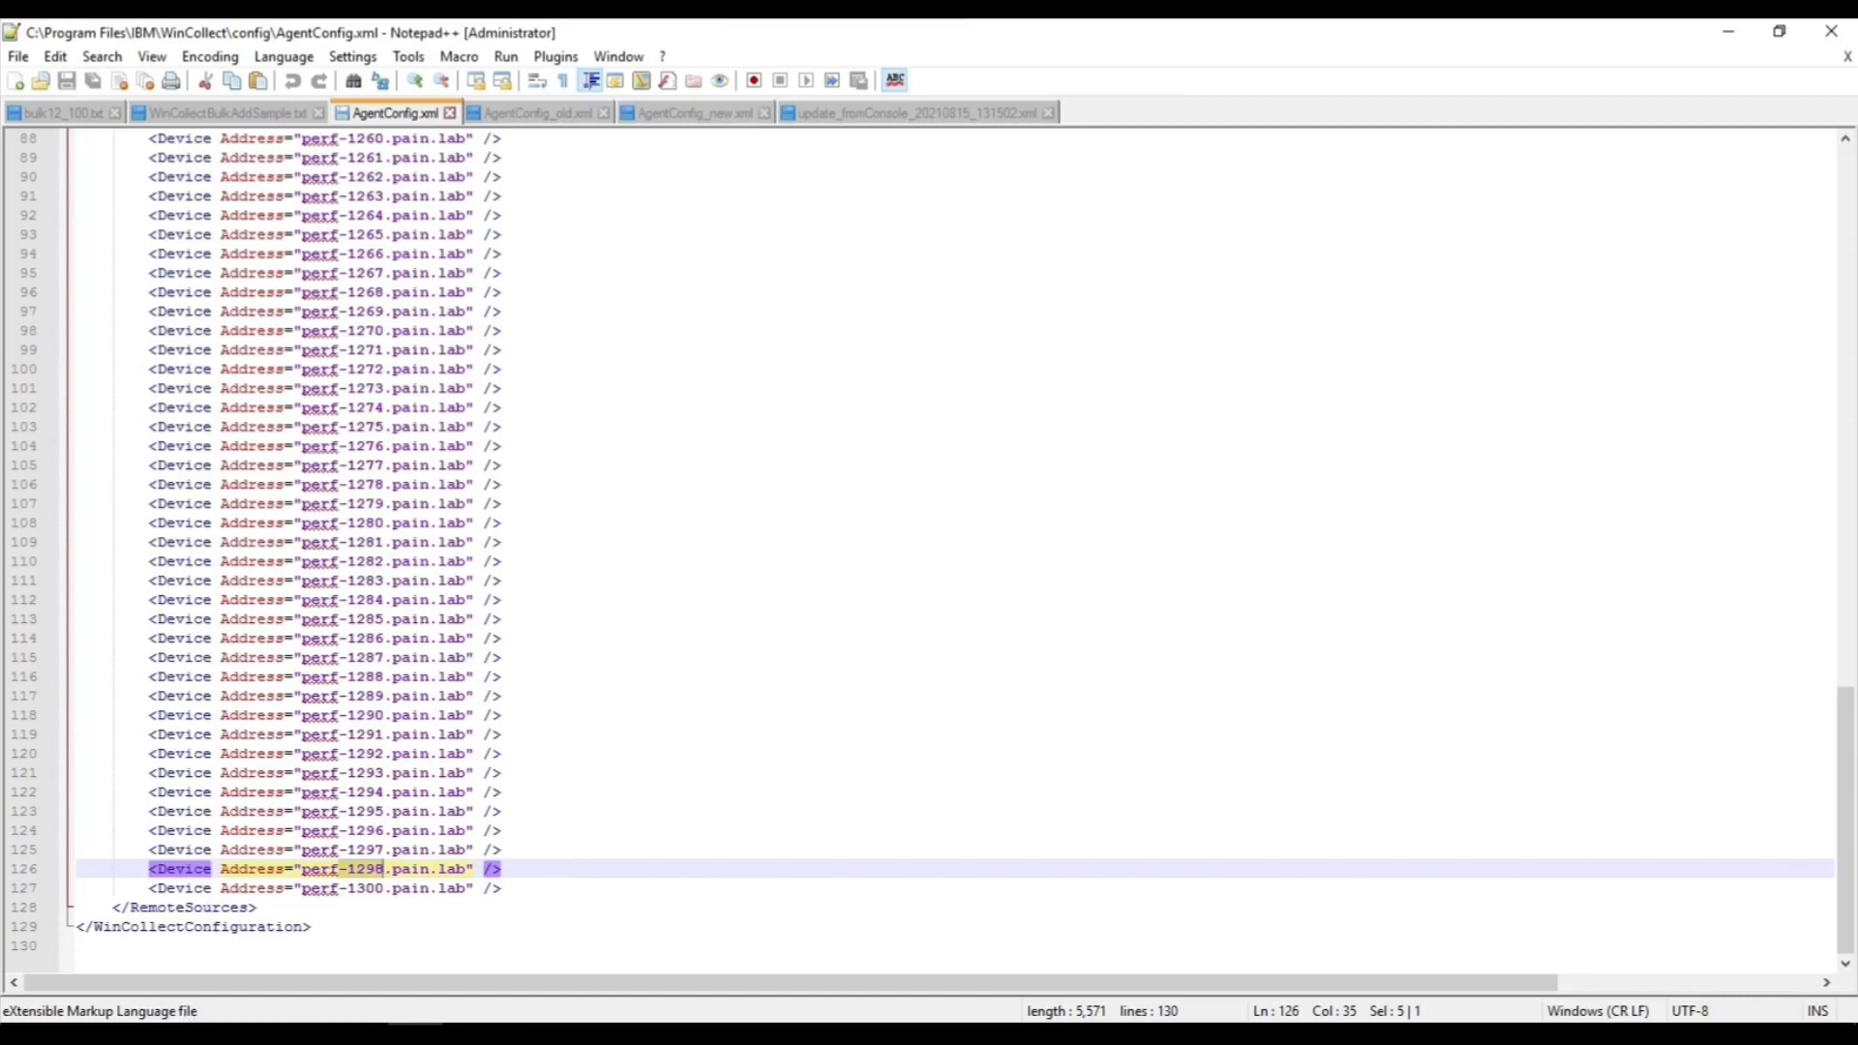
- Review AgentConfig.xml from its beginning through the HR Workstations remote source and its first devices
mouse_move(250, 1035)
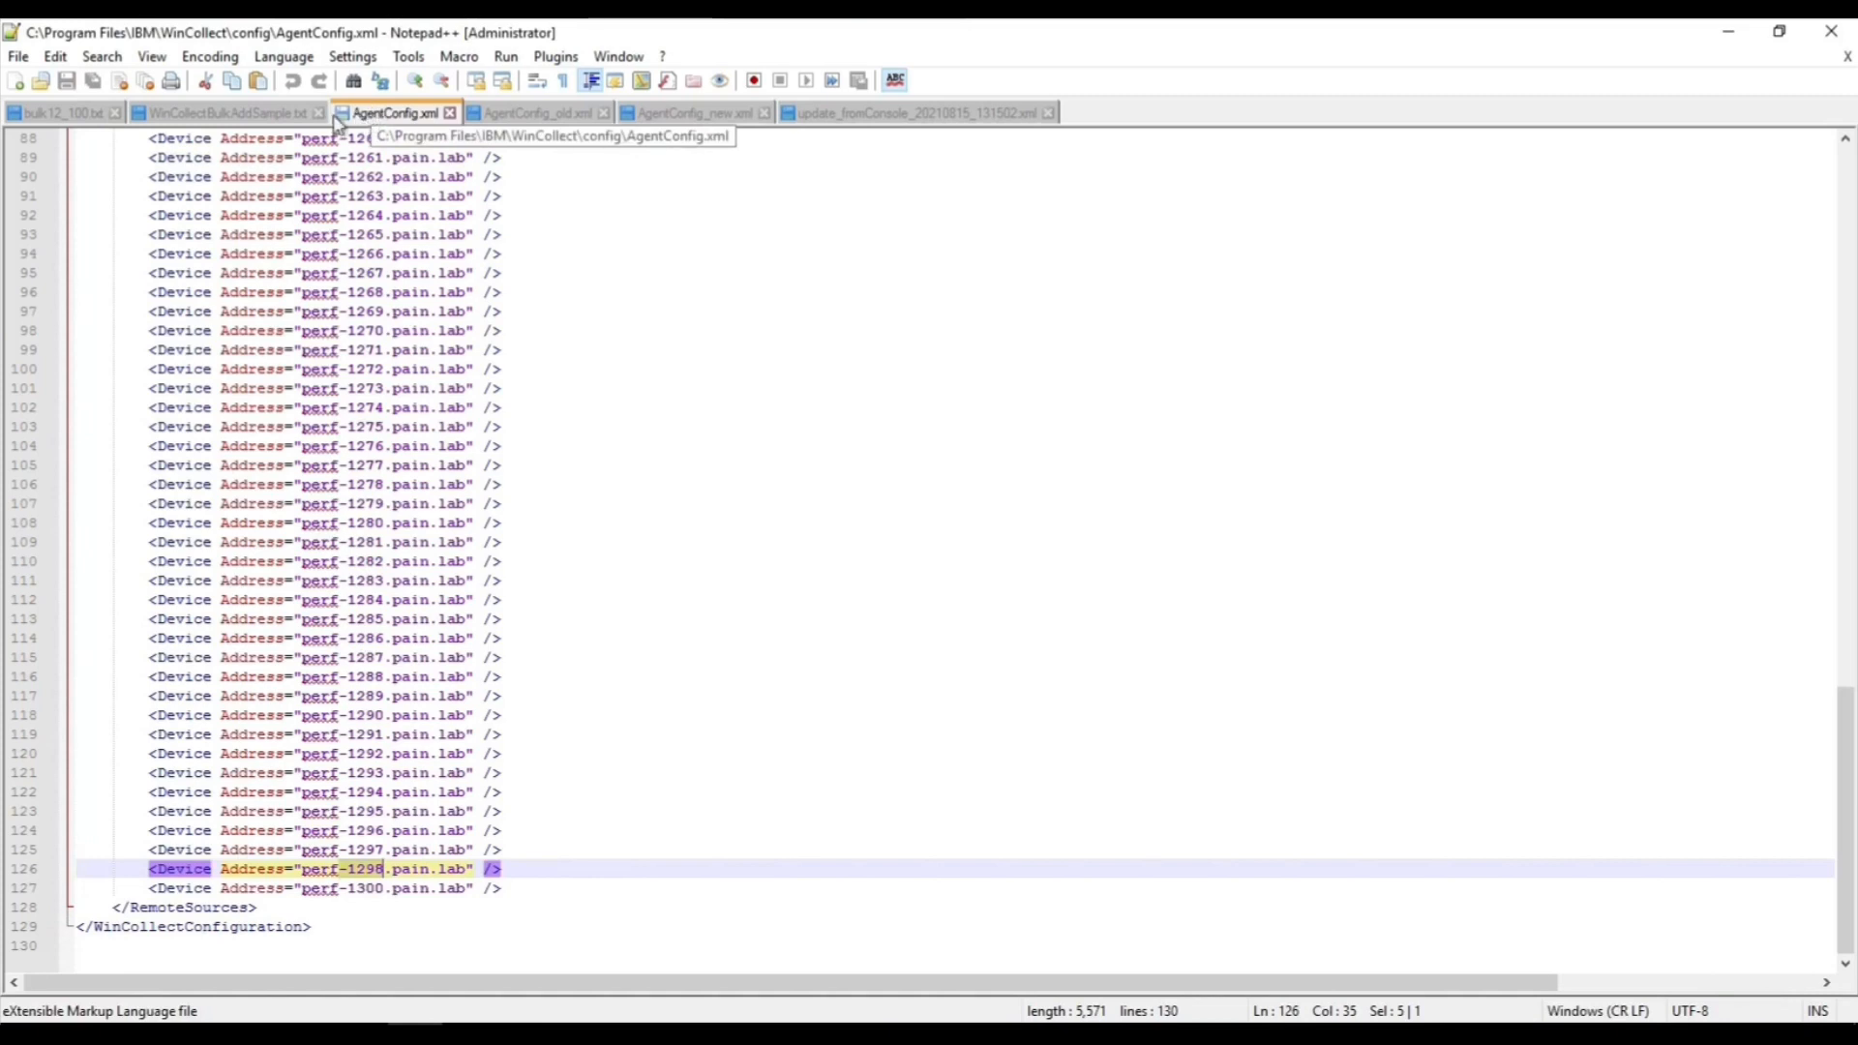
scroll(346, 617, up, 20)
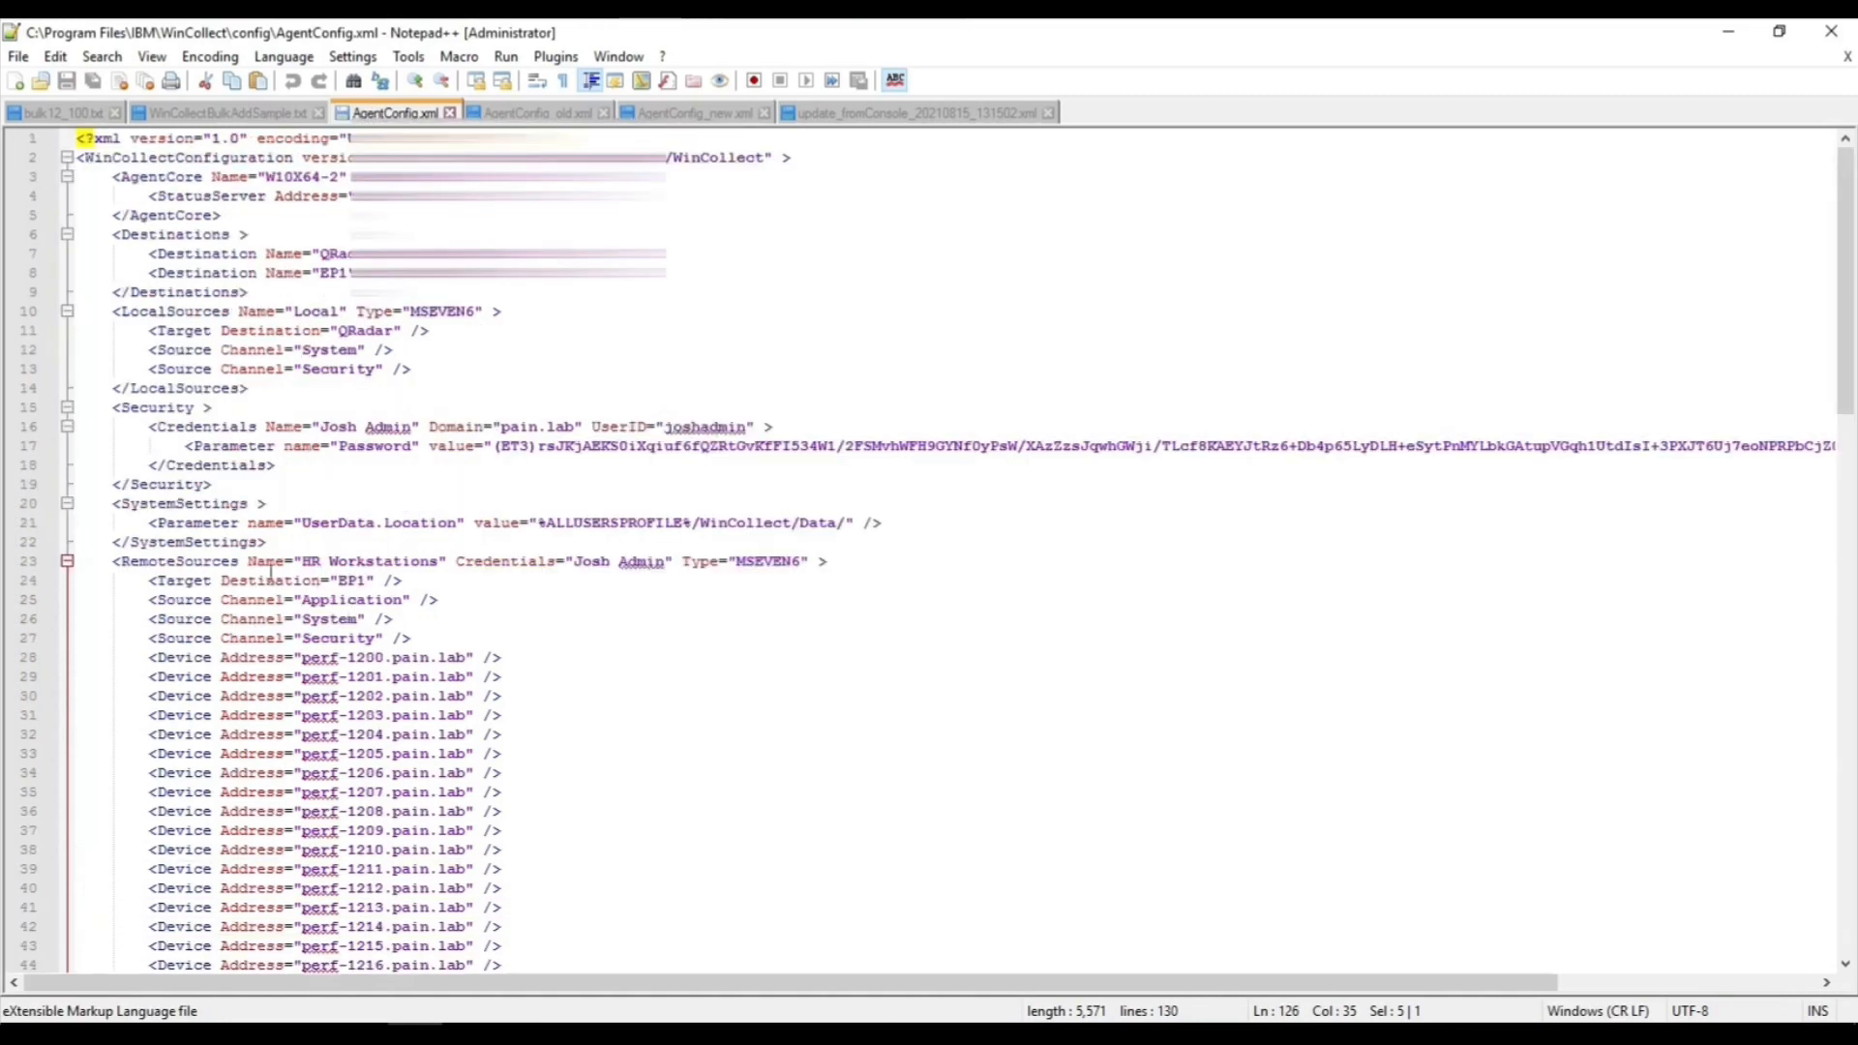
scroll(548, 663, down, 1)
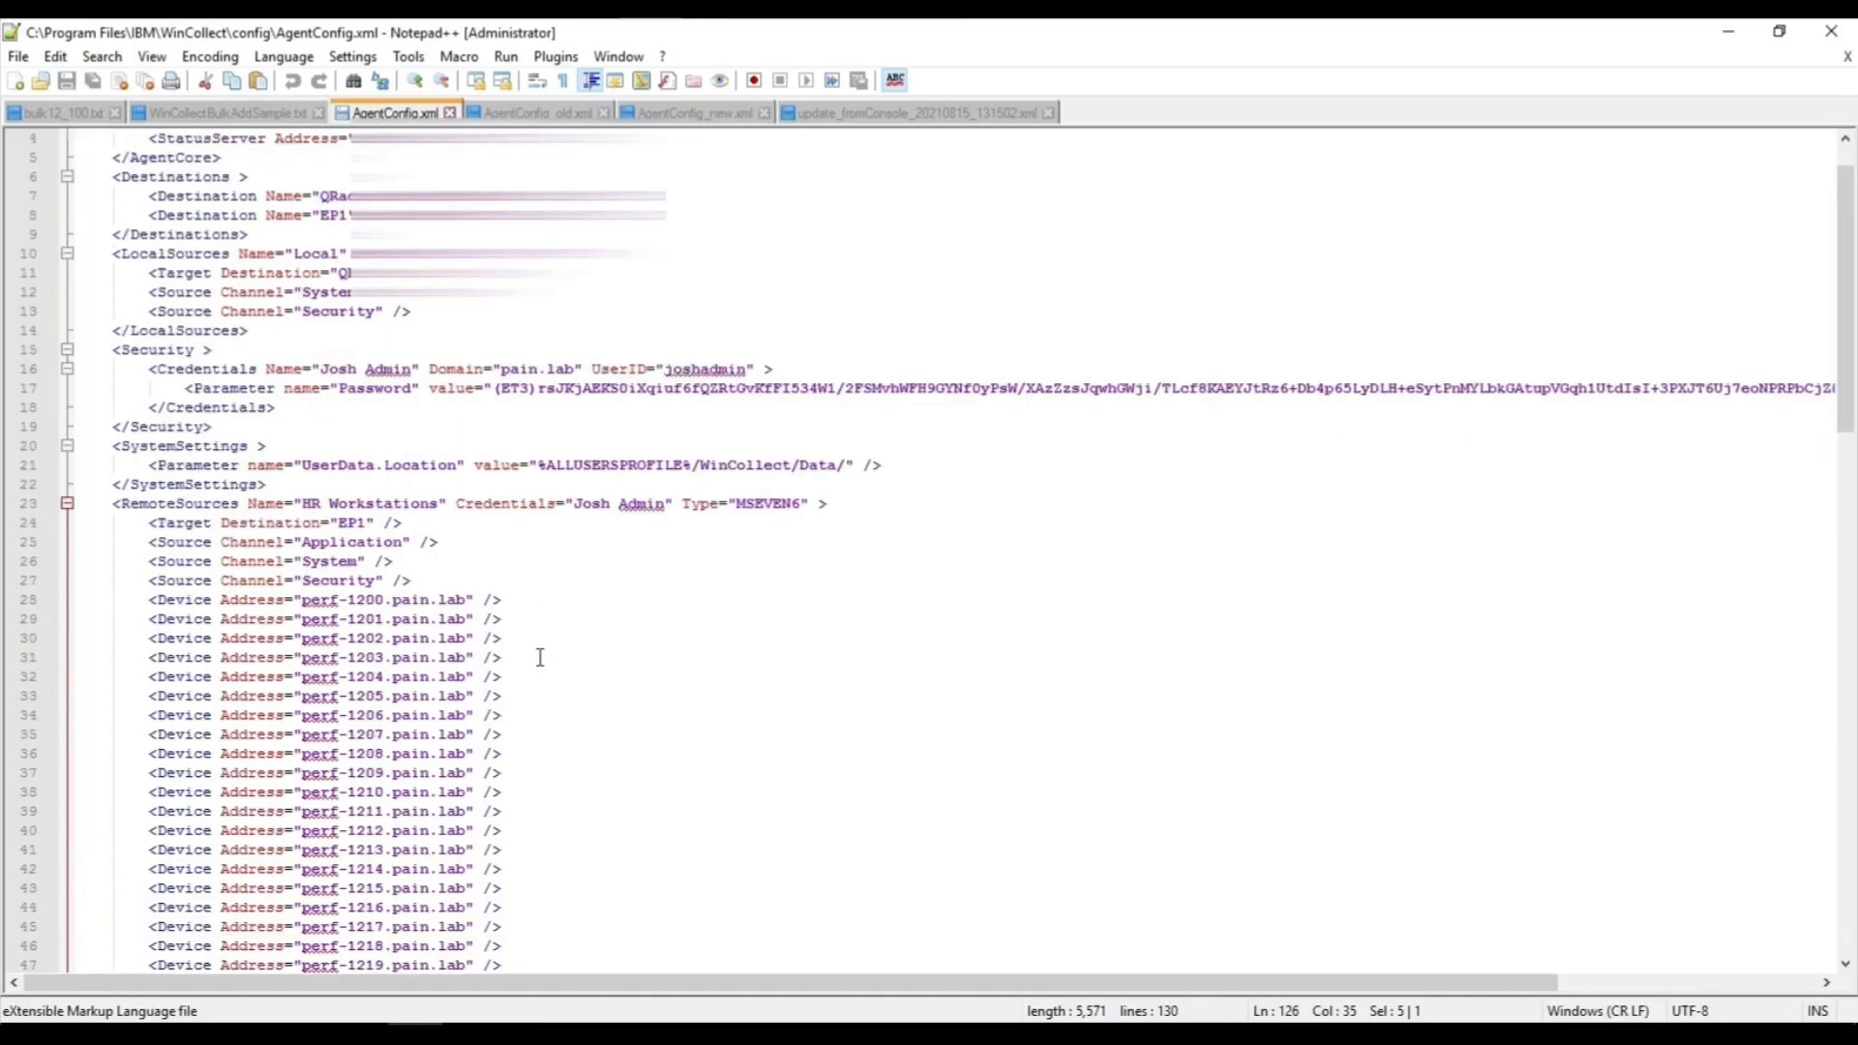
scroll(540, 657, down, 1)
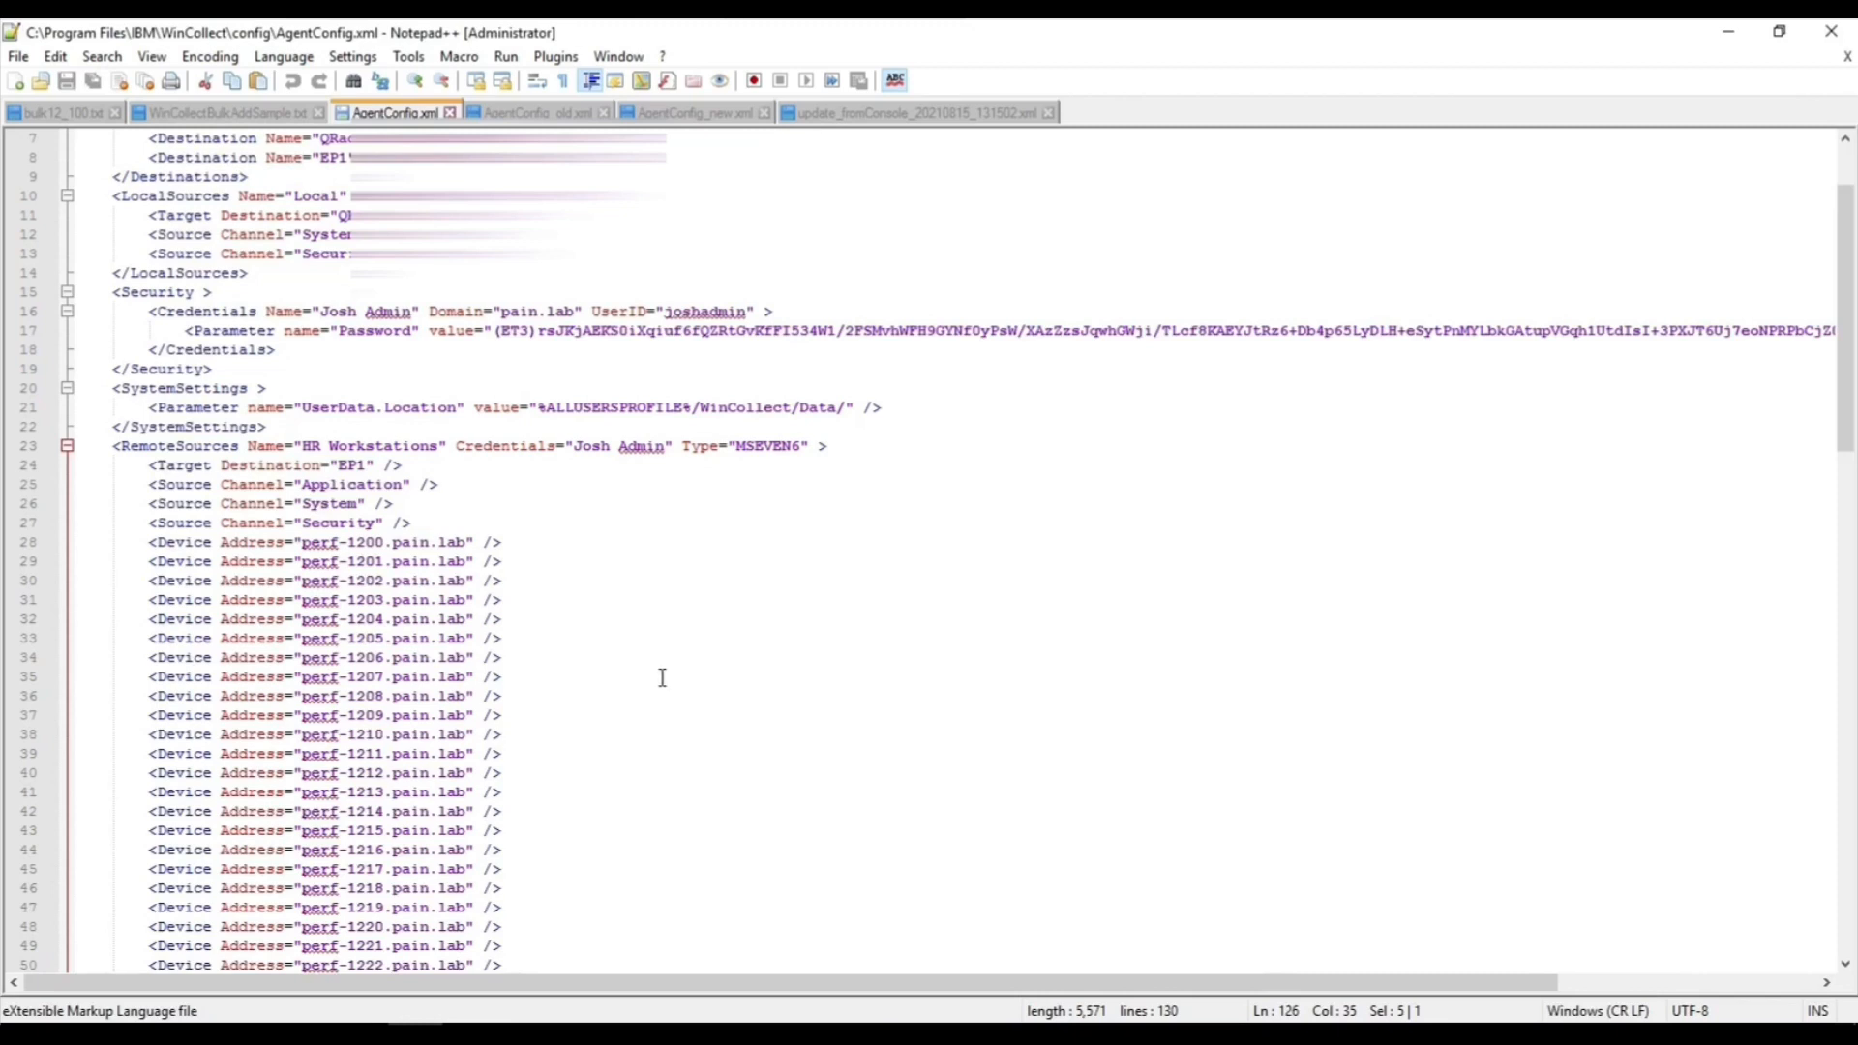
scroll(350, 666, down, 1)
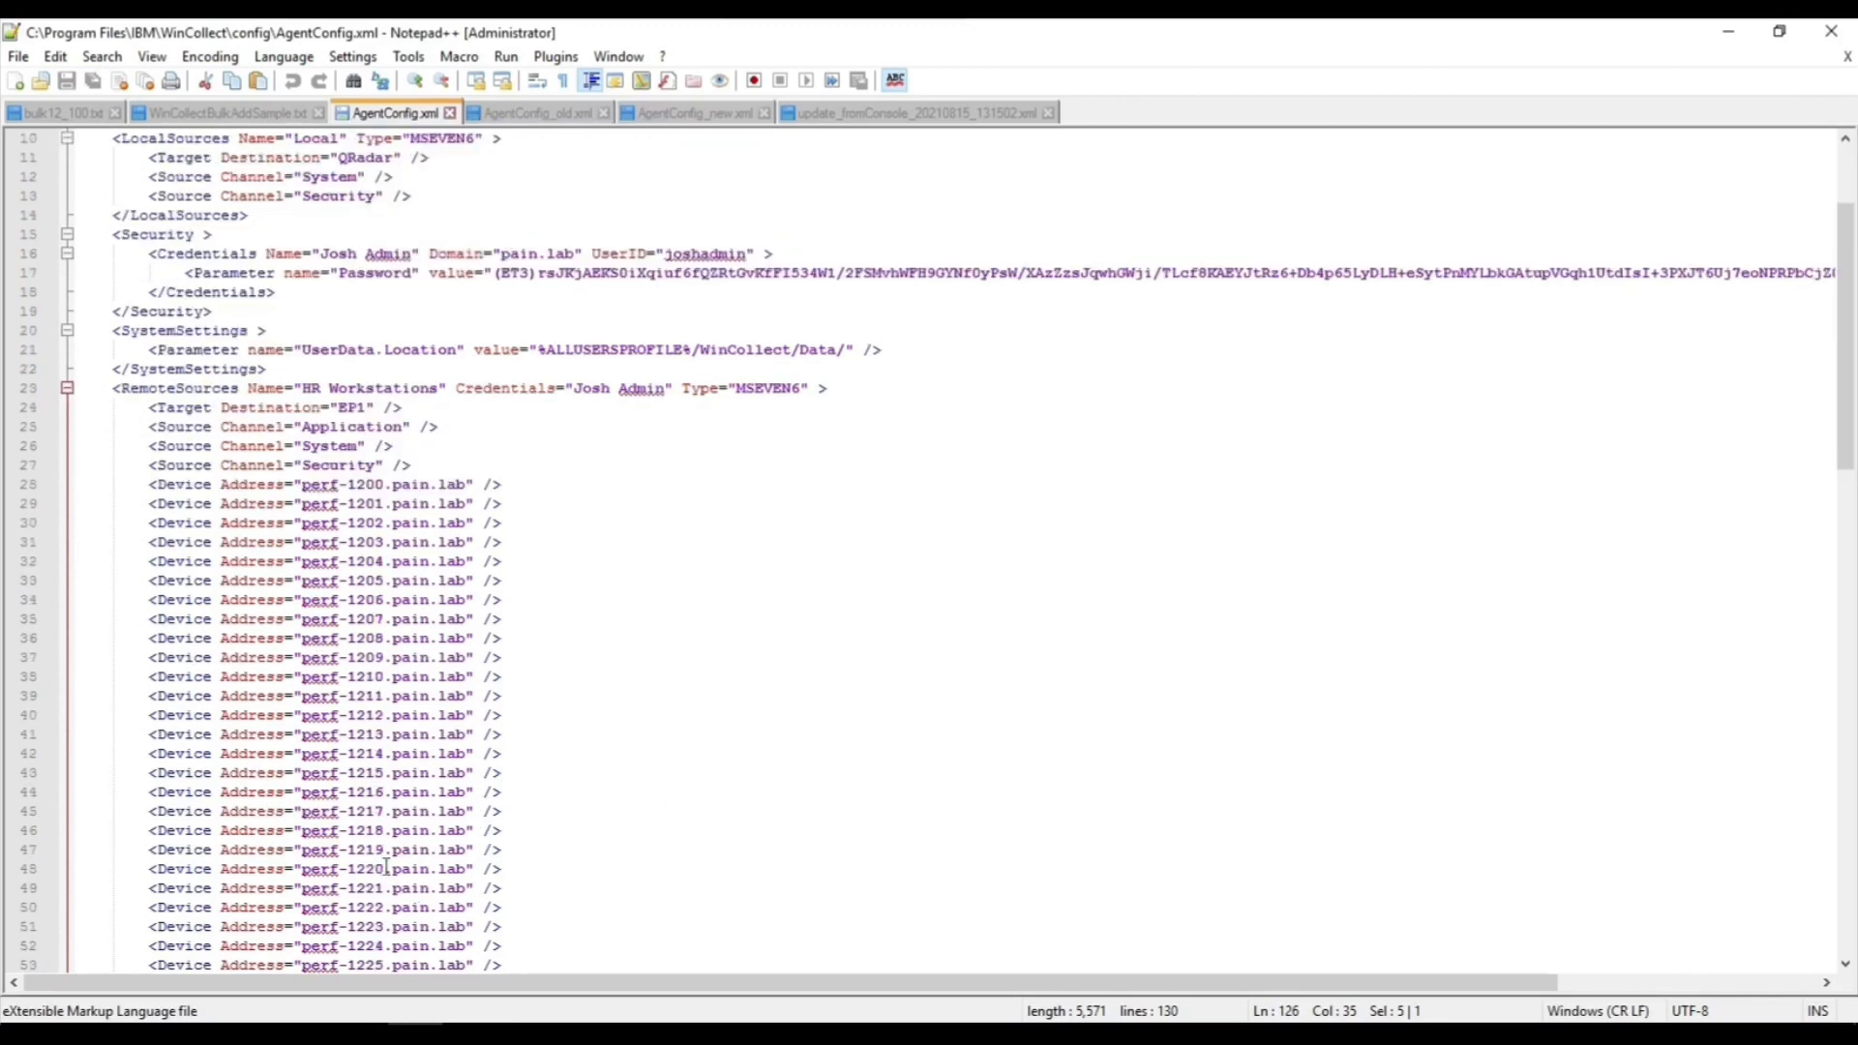
scroll(142, 843, down, 1)
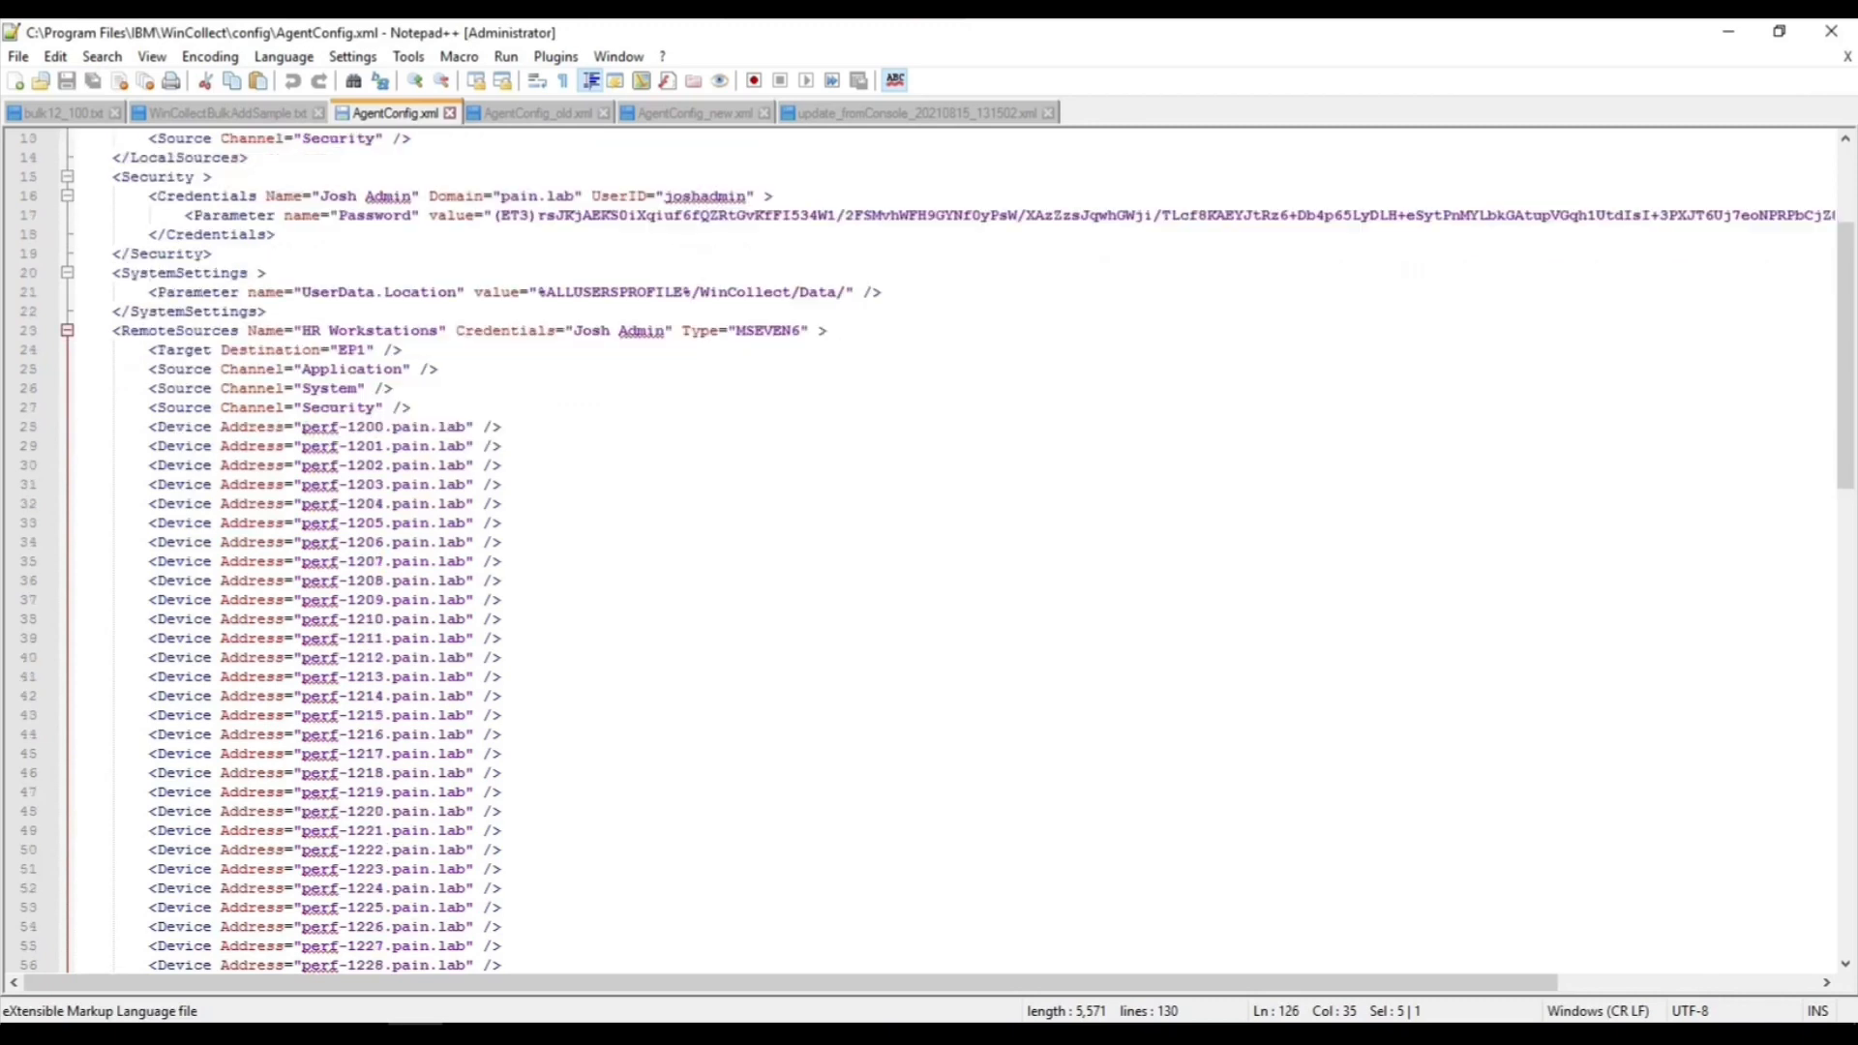